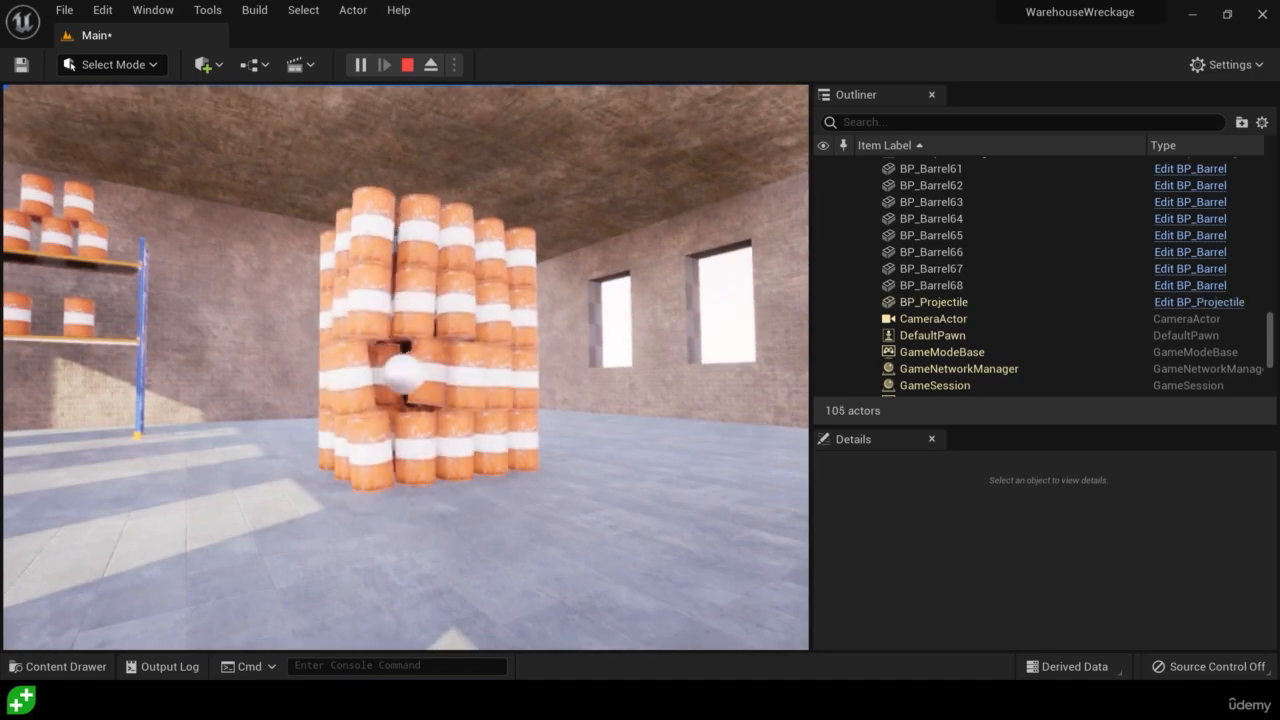
# Fire repeated projectiles at the large stack of barrels in the running level to test how it reacts.
pyautogui.click(406, 367)
pyautogui.click(406, 367)
pyautogui.click(406, 367)
pyautogui.click(406, 367)
pyautogui.click(406, 367)
pyautogui.click(406, 367)
pyautogui.click(406, 367)
pyautogui.click(406, 367)
pyautogui.click(406, 367)
pyautogui.click(406, 367)
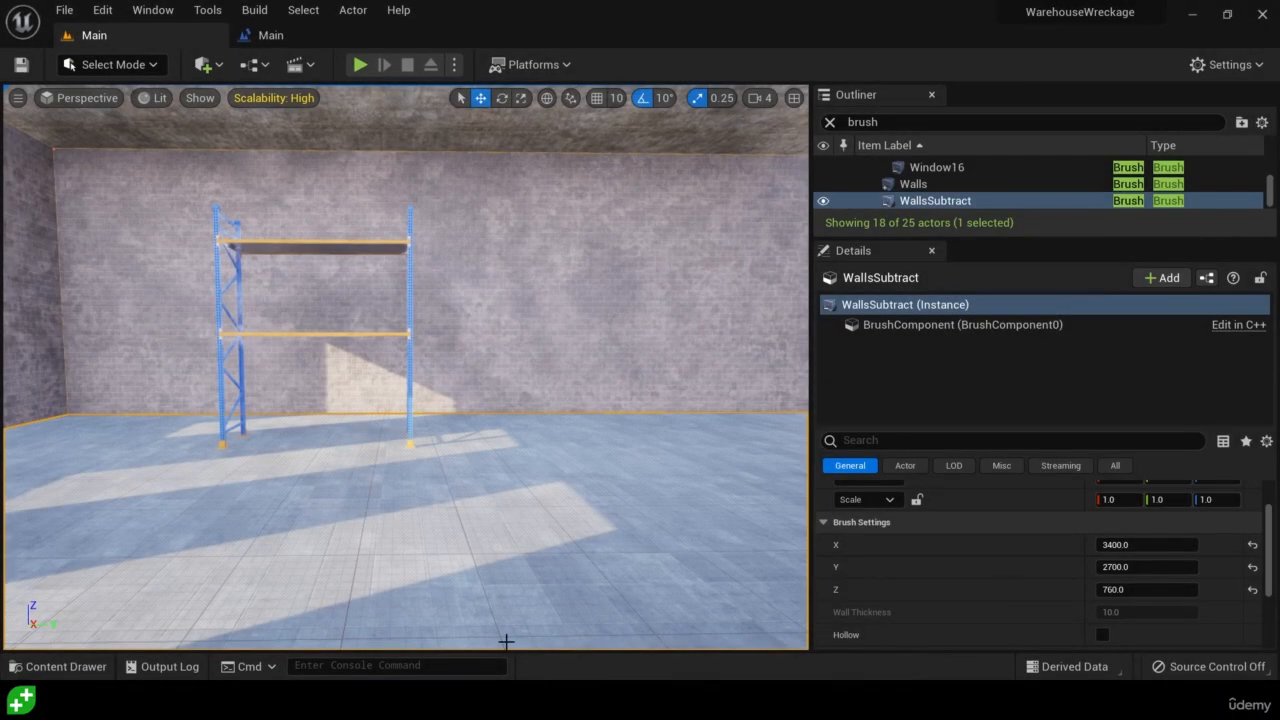
# Place an SM_Barrel01 mesh on the rack's lower shelf and move it back so it sits fully on the shelf.
pyautogui.click(90, 669)
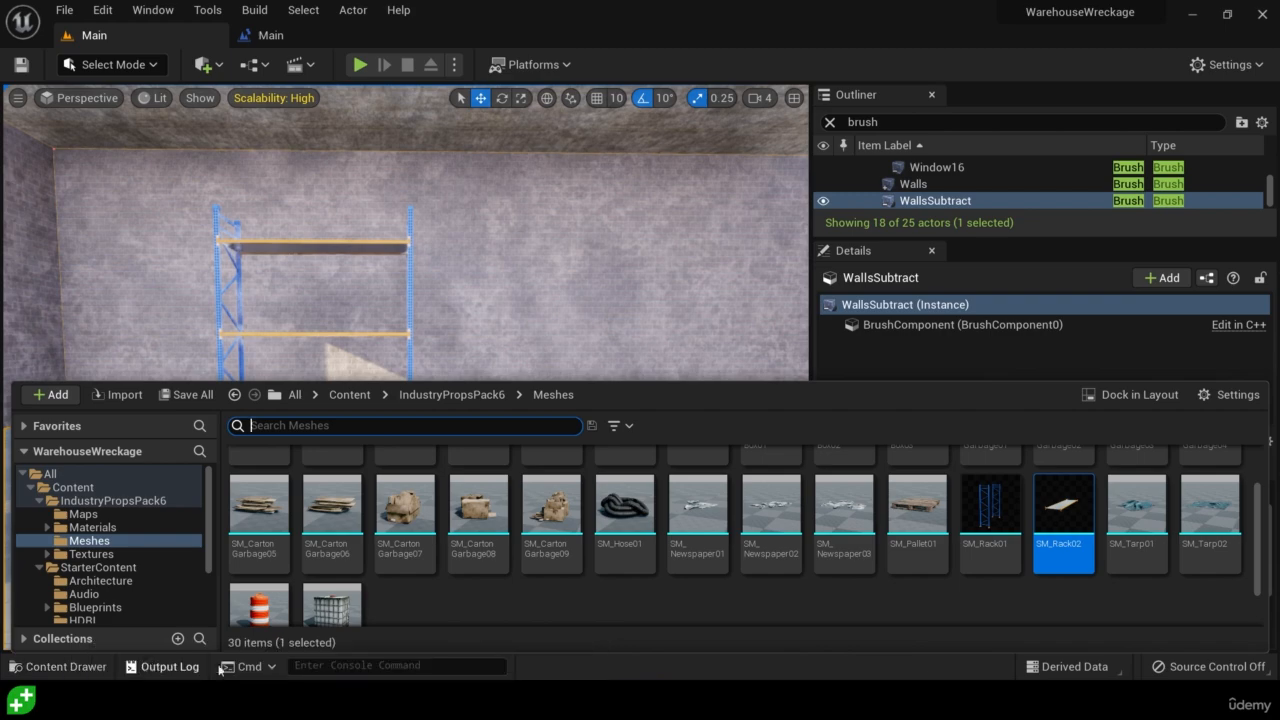
pyautogui.scroll(2, 384, 590)
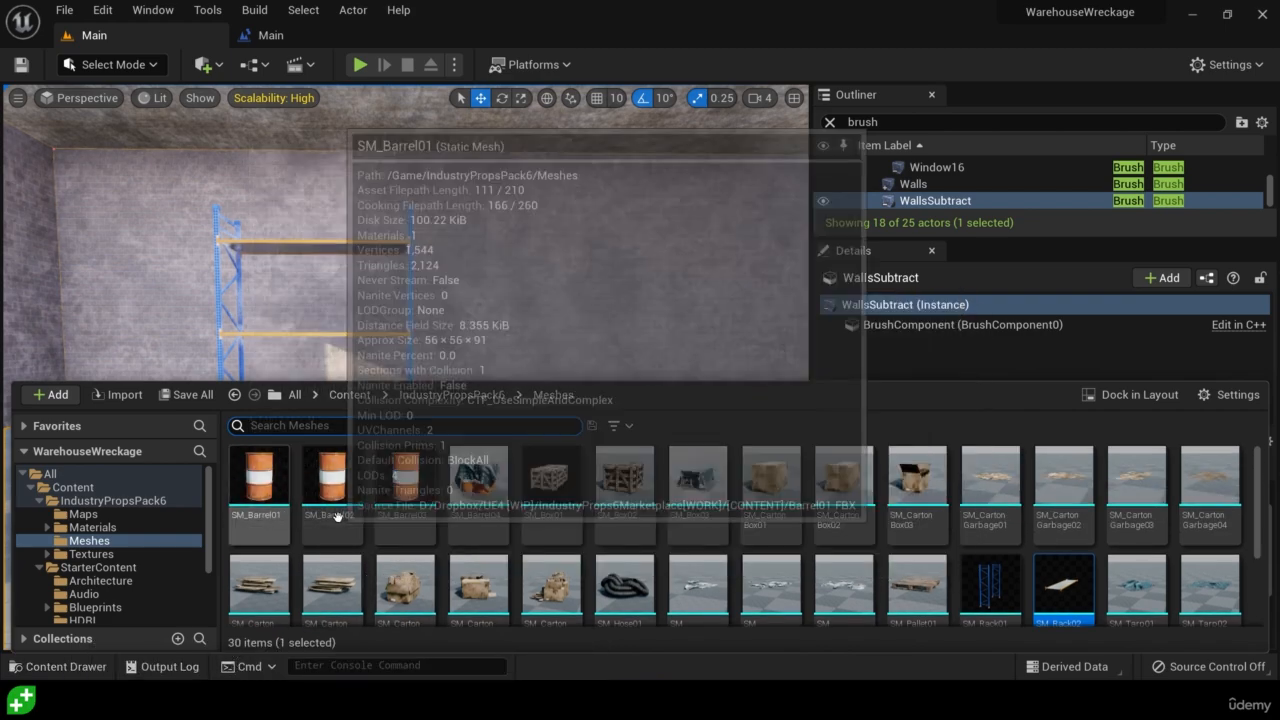
pyautogui.moveTo(265, 490); pyautogui.dragTo(268, 350)
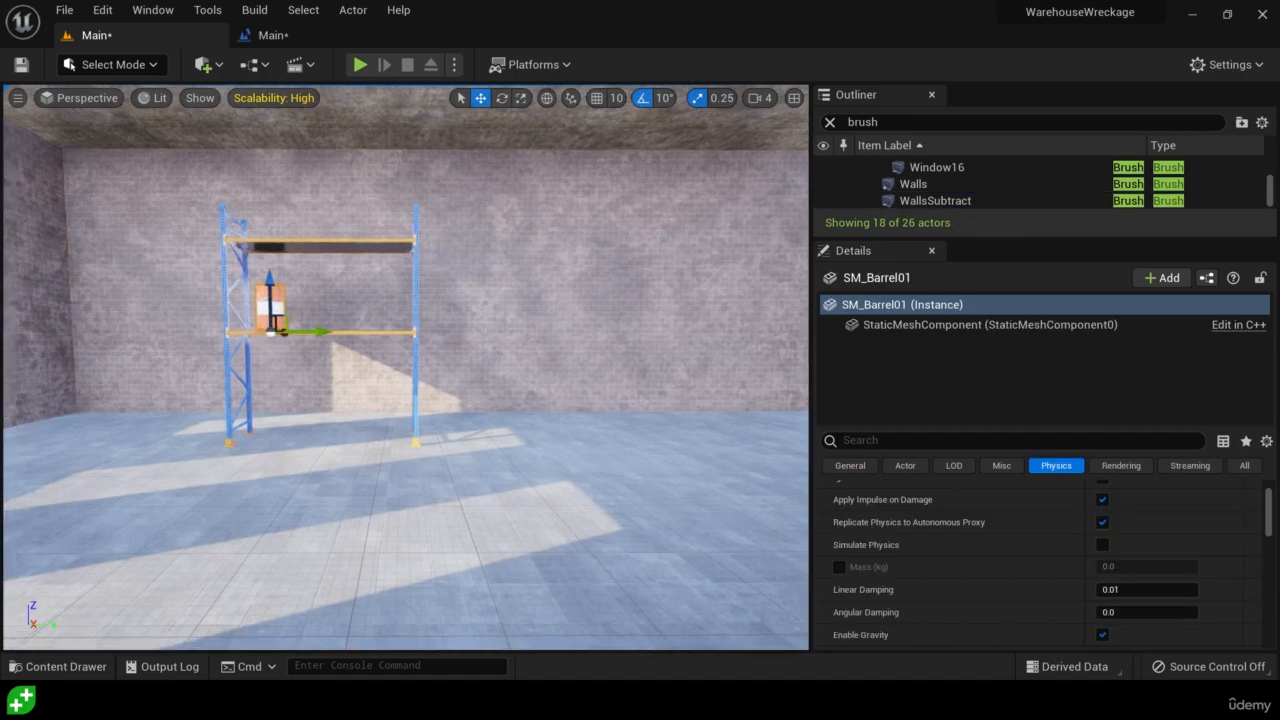
pyautogui.moveTo(268, 350); pyautogui.dragTo(280, 390, button='right')
pyautogui.press('w')
pyautogui.moveTo(293, 460); pyautogui.dragTo(293, 460, button='right')
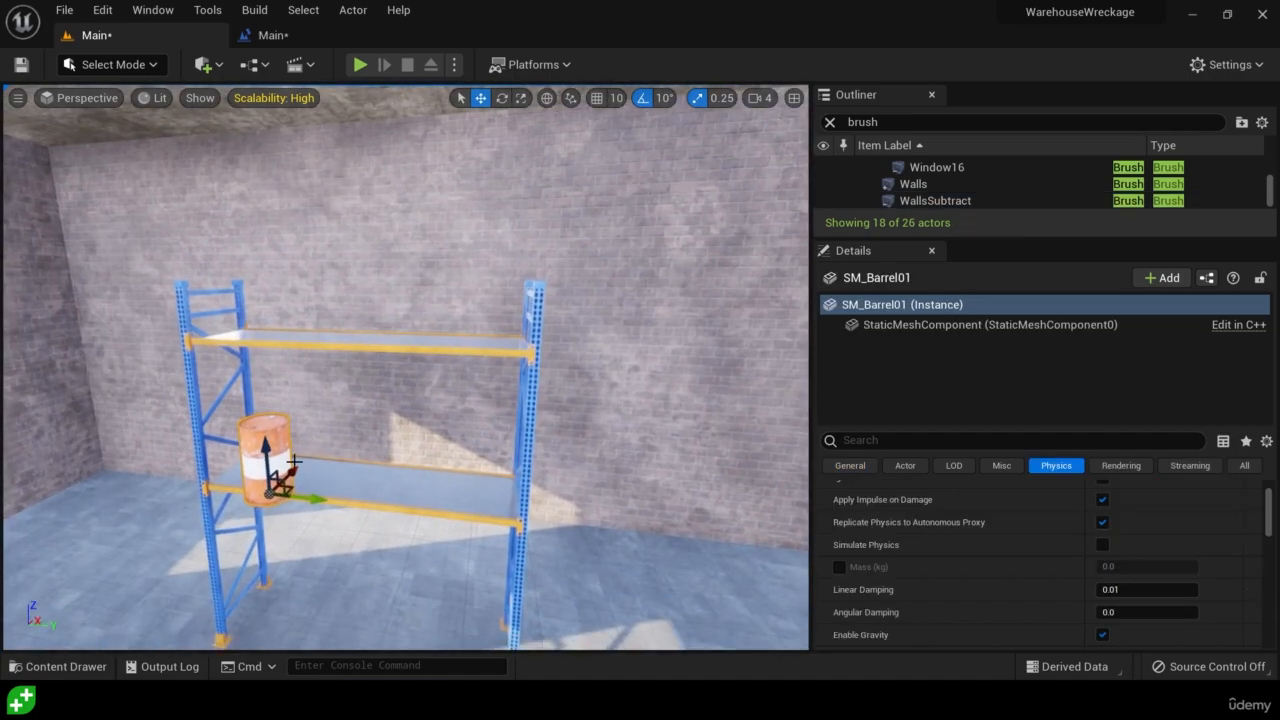
pyautogui.moveTo(300, 464); pyautogui.dragTo(322, 443)
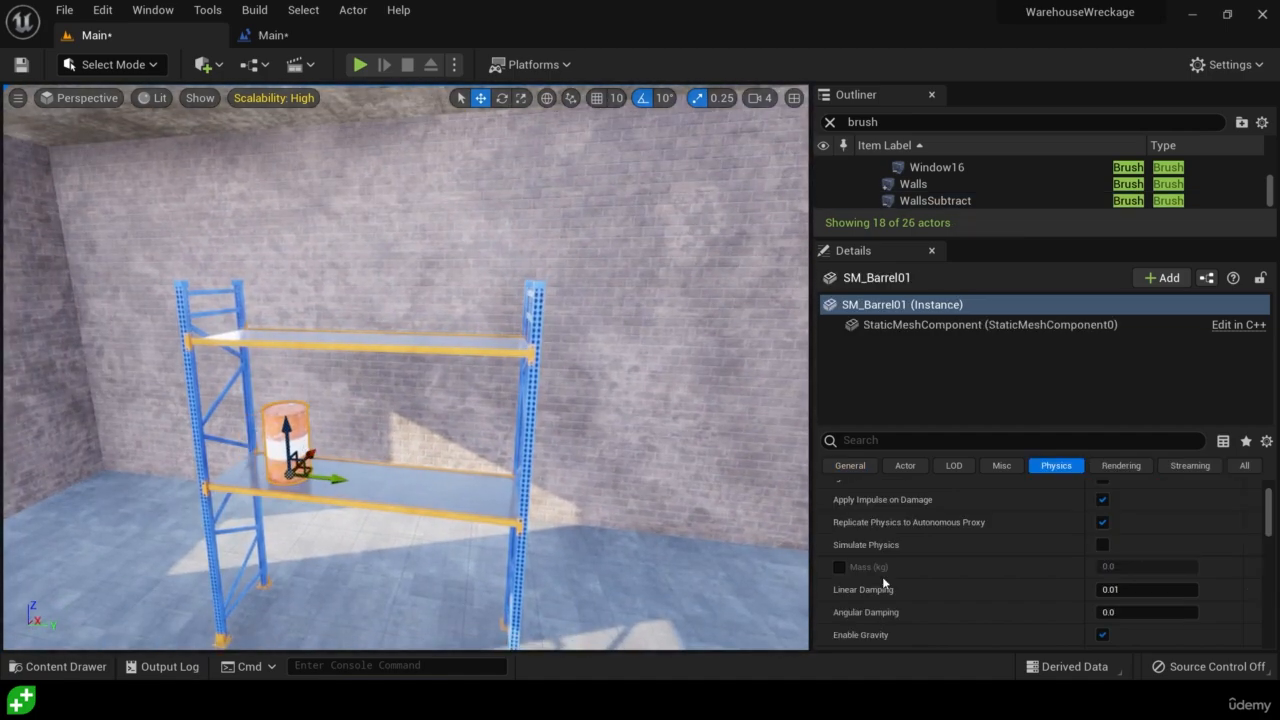
# Enable Simulate Physics on the shelf barrel and briefly play-test the level.
pyautogui.click(1101, 545)
pyautogui.hotkey('alt', 'p')
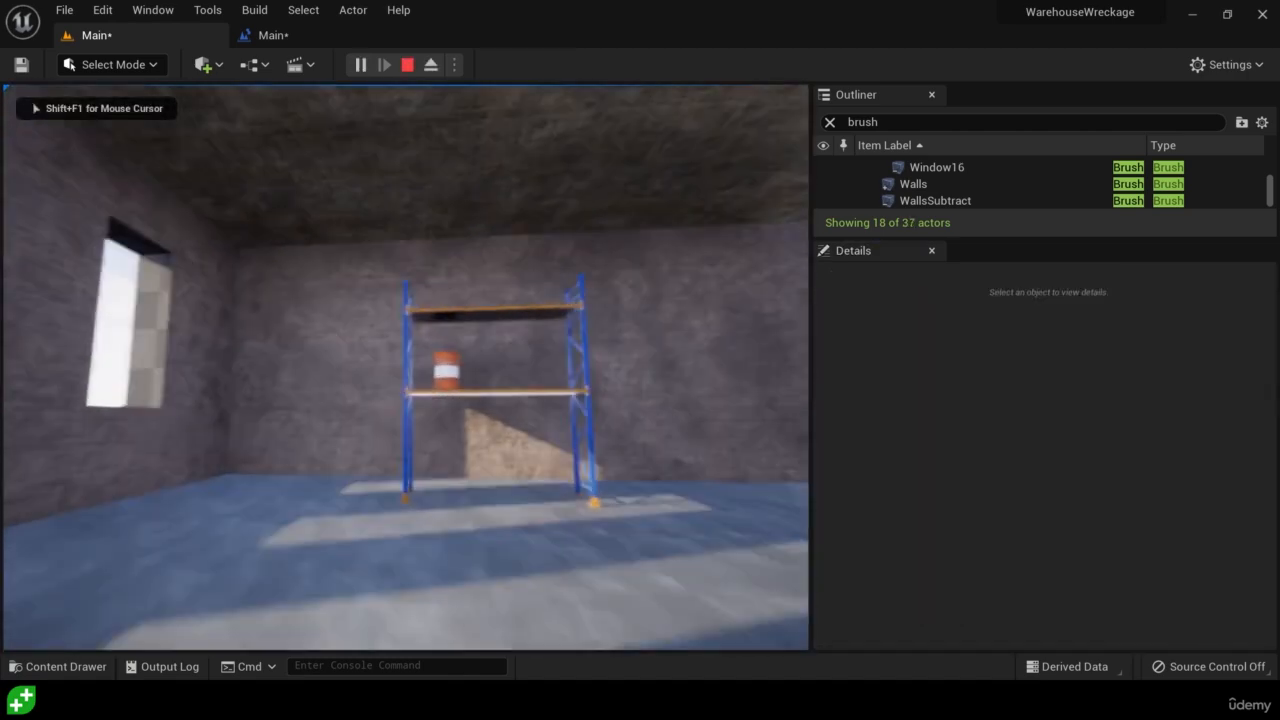
pyautogui.press('Escape')
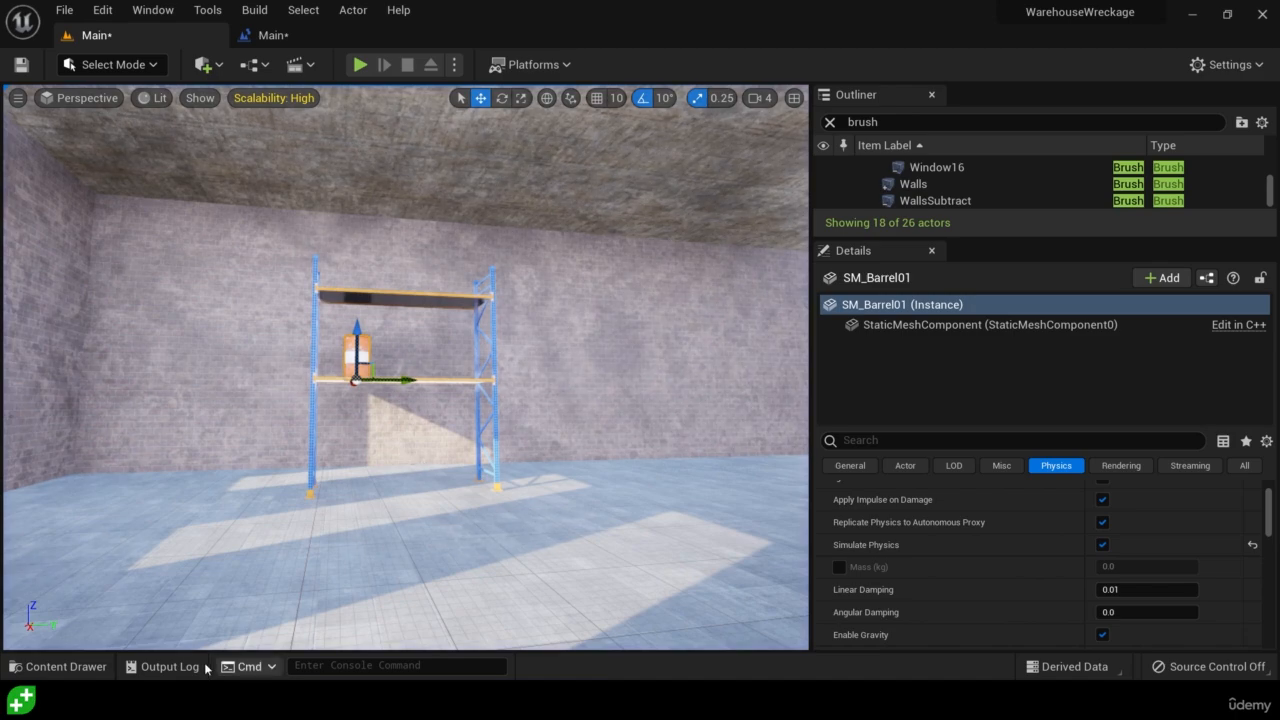
# Play the level and shoot projectiles at the barrel and rack to test their physics, ending the play session when done.
pyautogui.click(360, 64)
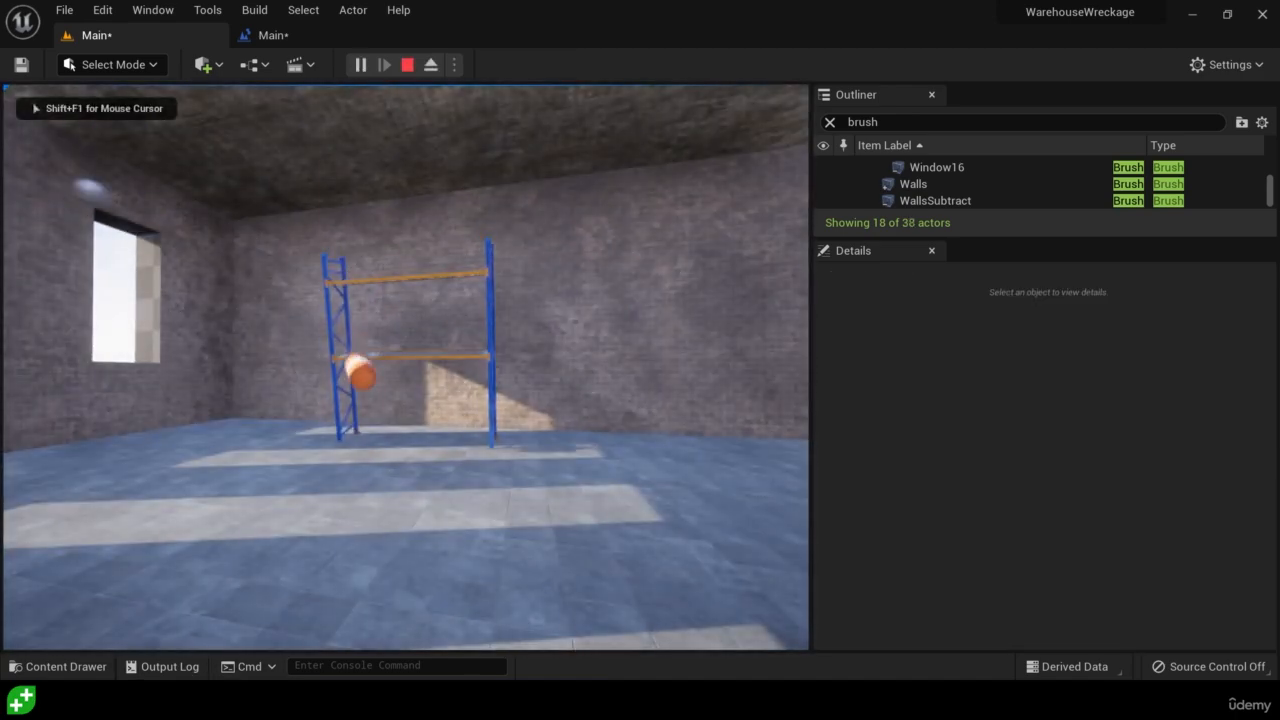
pyautogui.press('w')
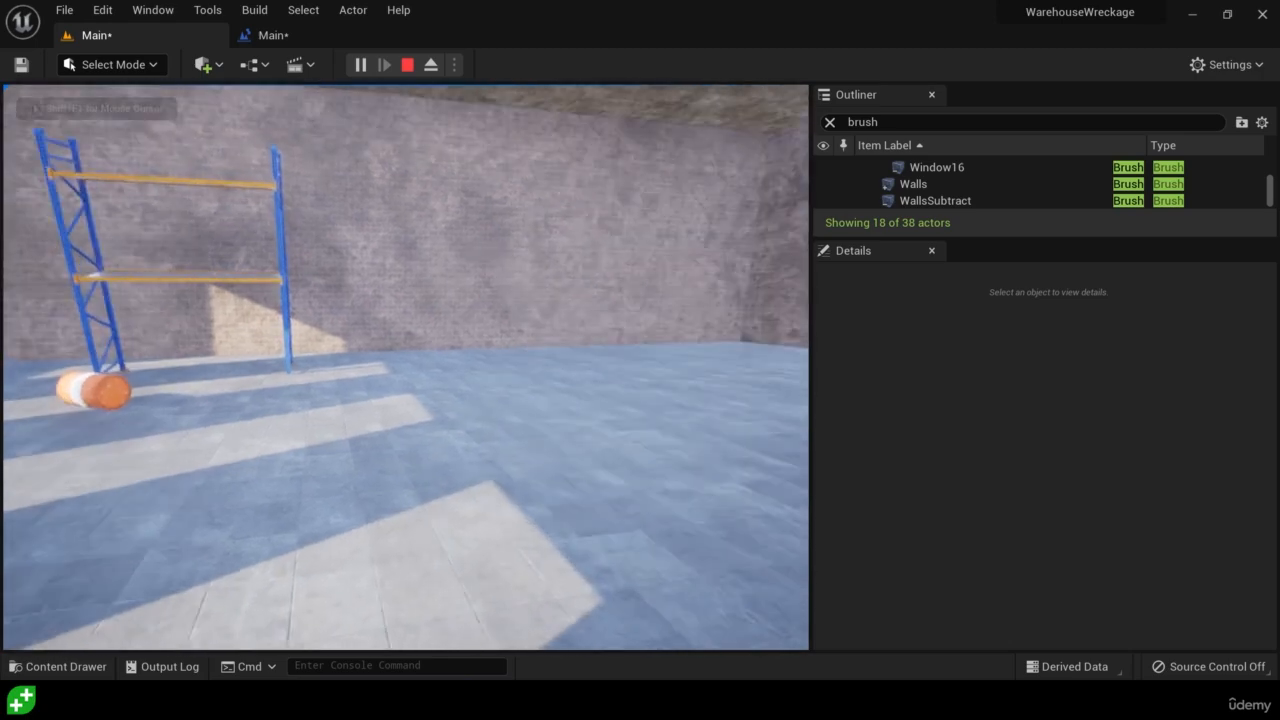
pyautogui.press('s')
pyautogui.click(406, 367)
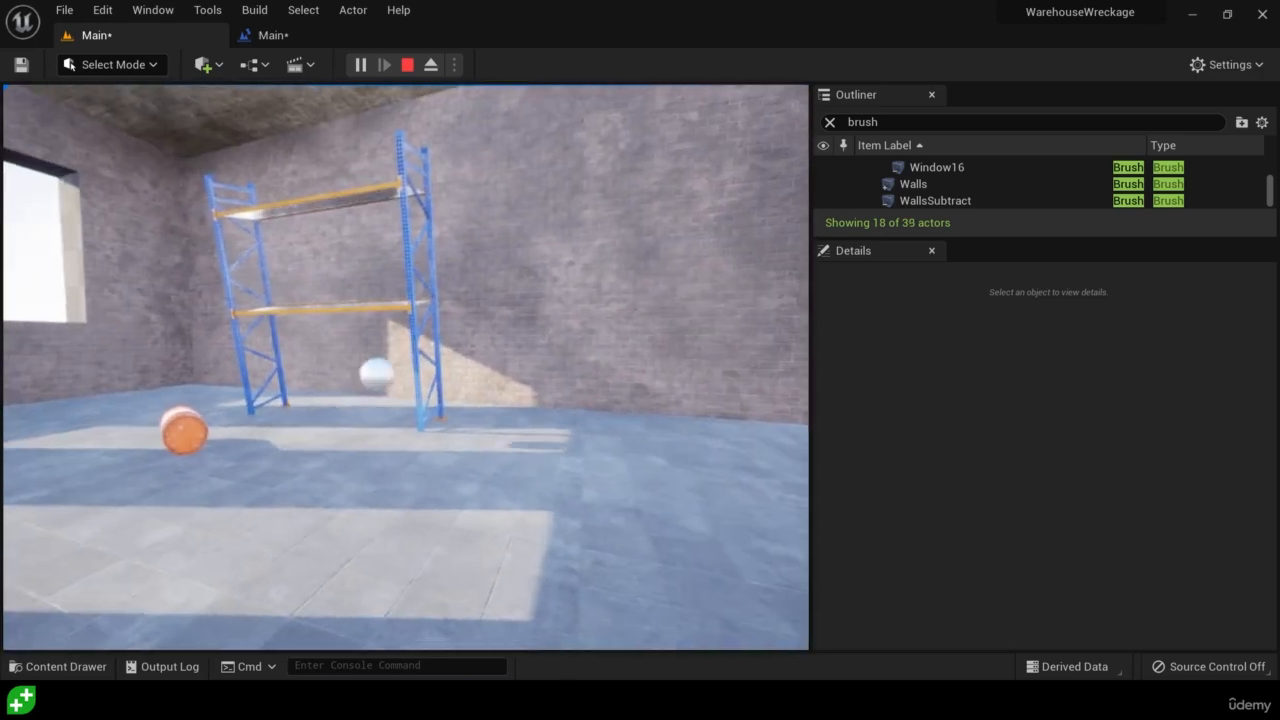
pyautogui.click(406, 367)
pyautogui.click(406, 367)
pyautogui.click(406, 367)
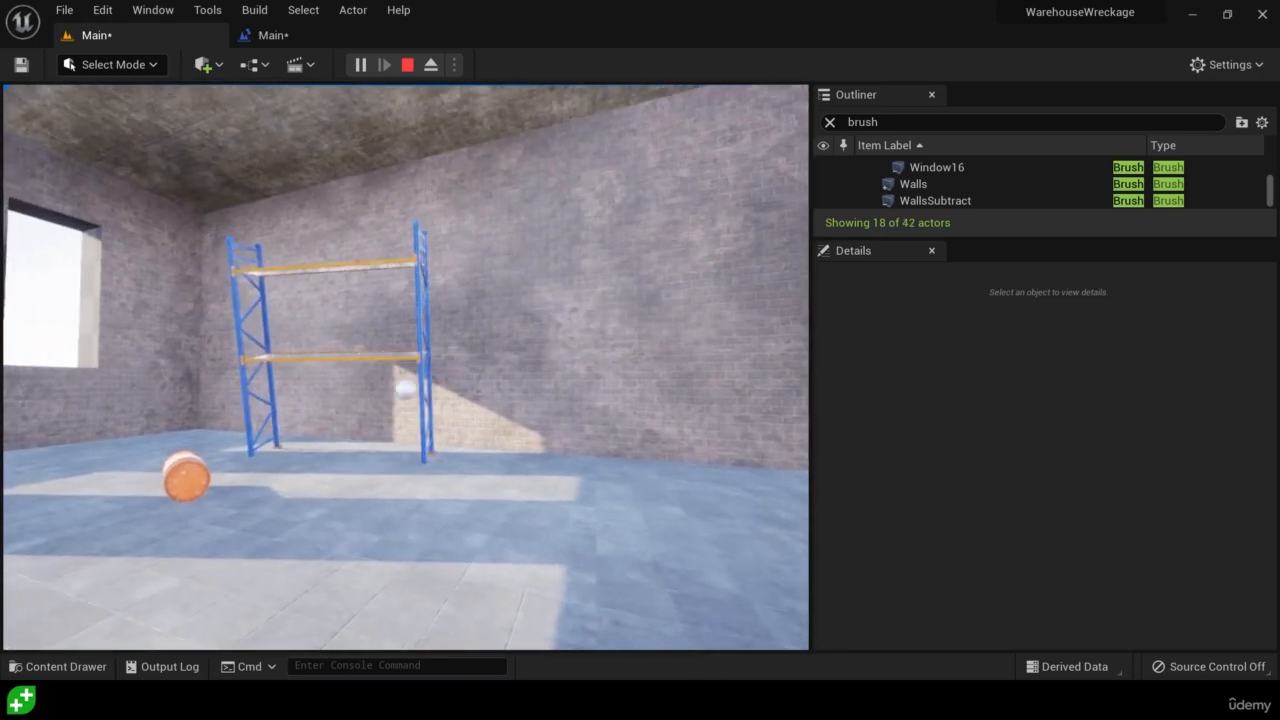
pyautogui.click(406, 367)
pyautogui.click(406, 367)
pyautogui.click(406, 367)
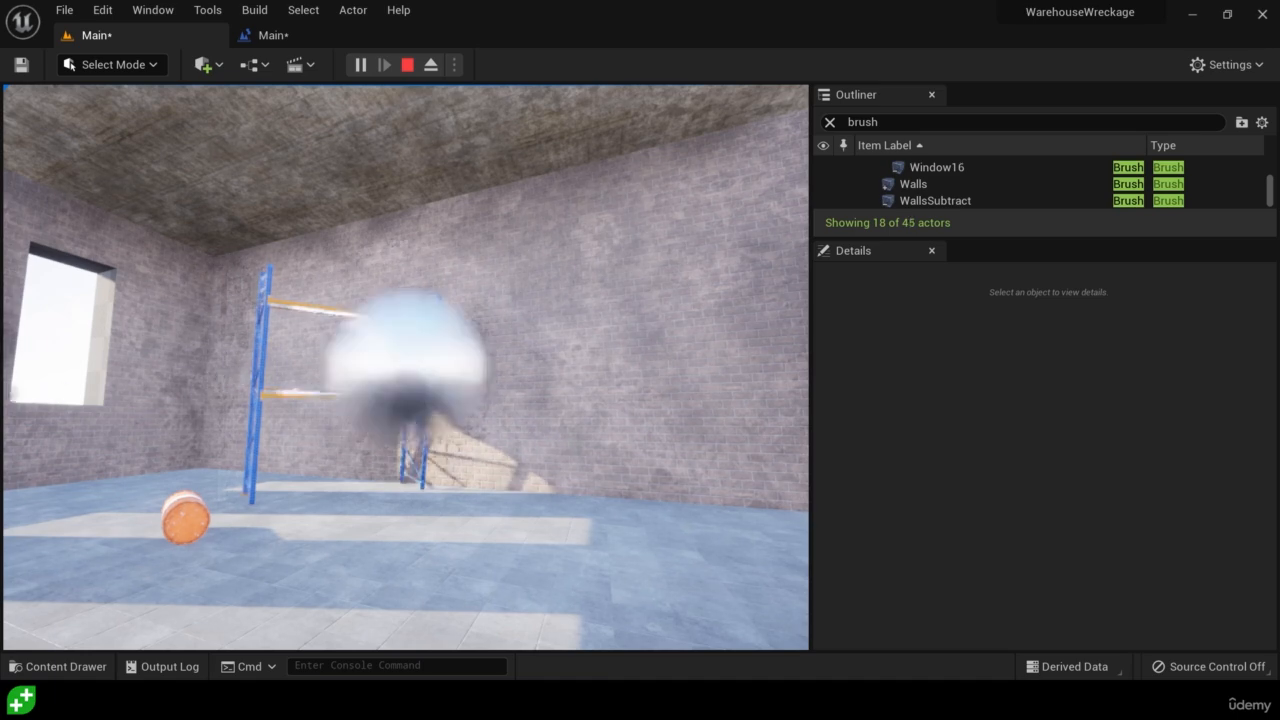
pyautogui.press('Escape')
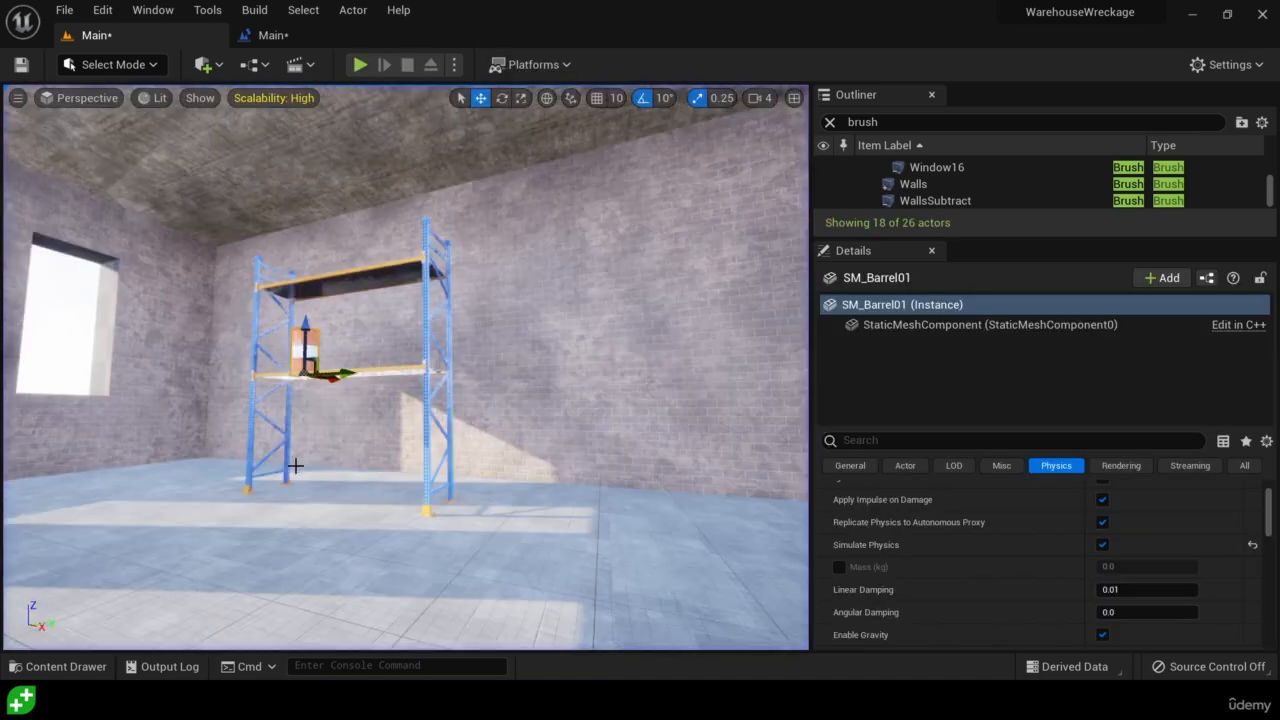
# Raise the rack and its barrel together slightly off the floor, and play-test how they settle.
pyautogui.click(424, 457)
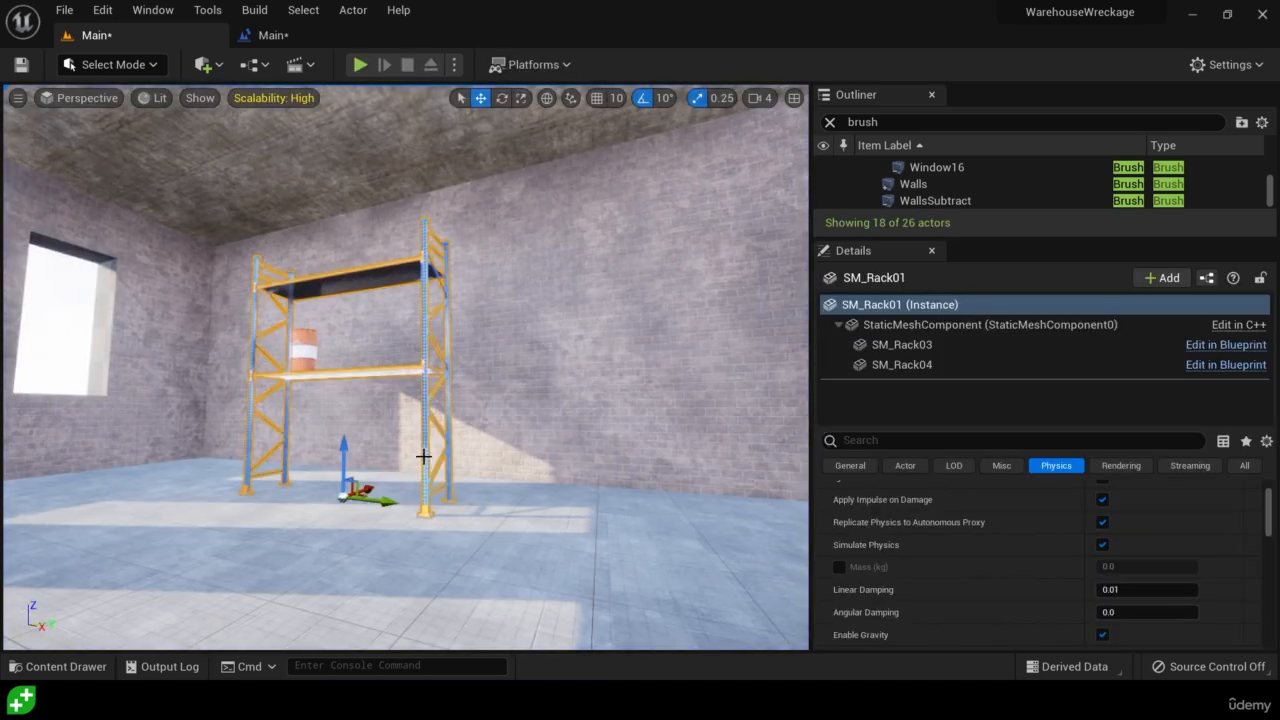
pyautogui.moveTo(397, 531); pyautogui.dragTo(371, 534, button='right')
pyautogui.press('w')
pyautogui.click(313, 292)
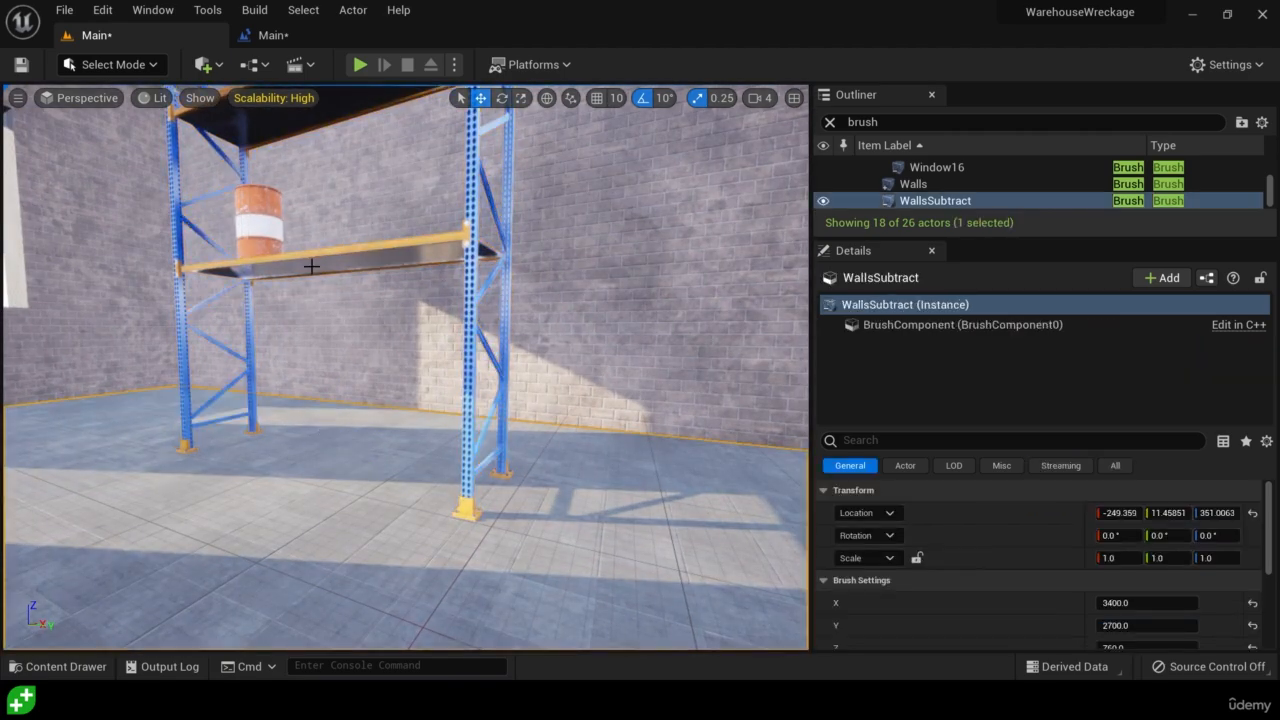
pyautogui.click(311, 268)
pyautogui.keyDown('ctrl'); pyautogui.click(254, 238); pyautogui.keyUp('ctrl')
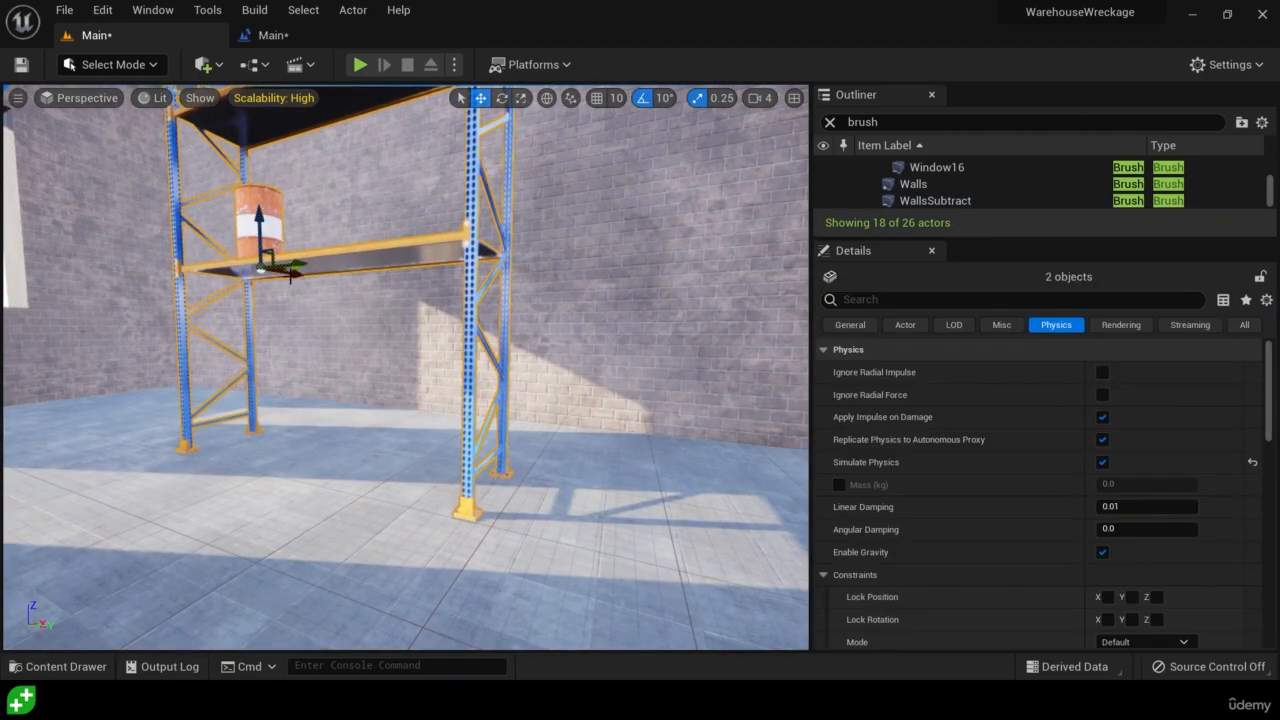
pyautogui.moveTo(262, 220); pyautogui.dragTo(262, 213)
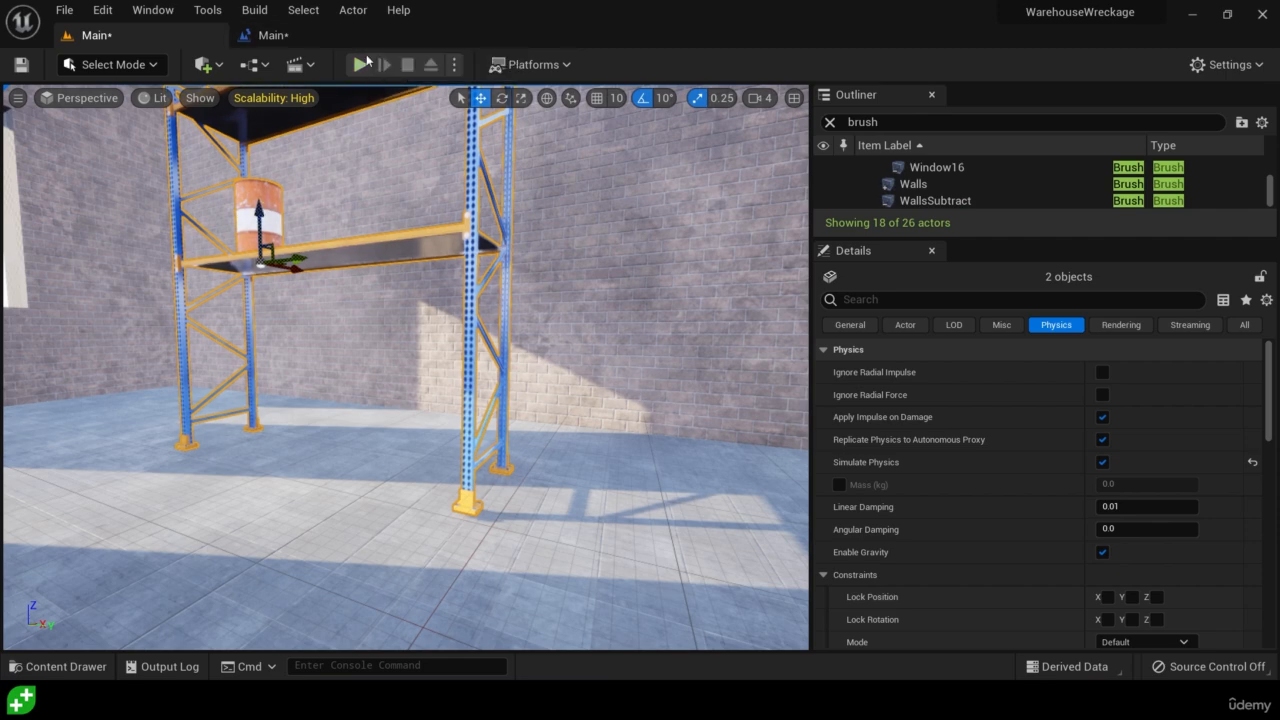
pyautogui.click(360, 65)
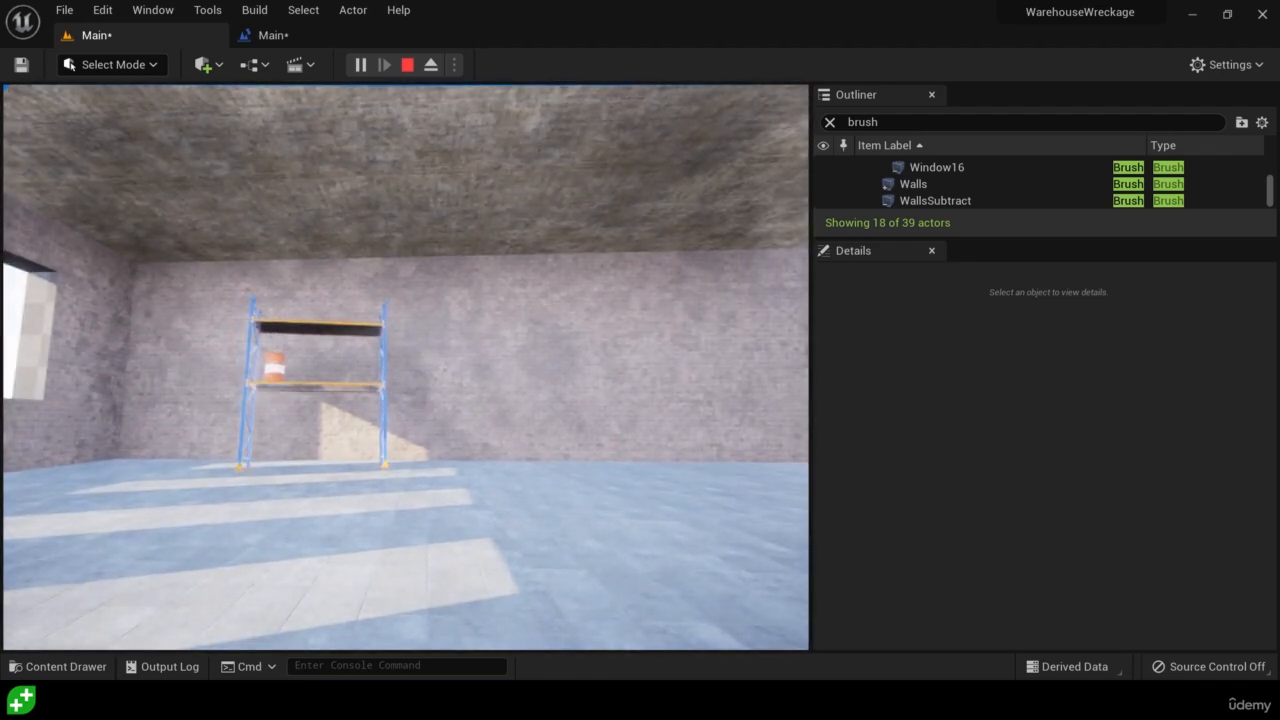
pyautogui.press('Escape')
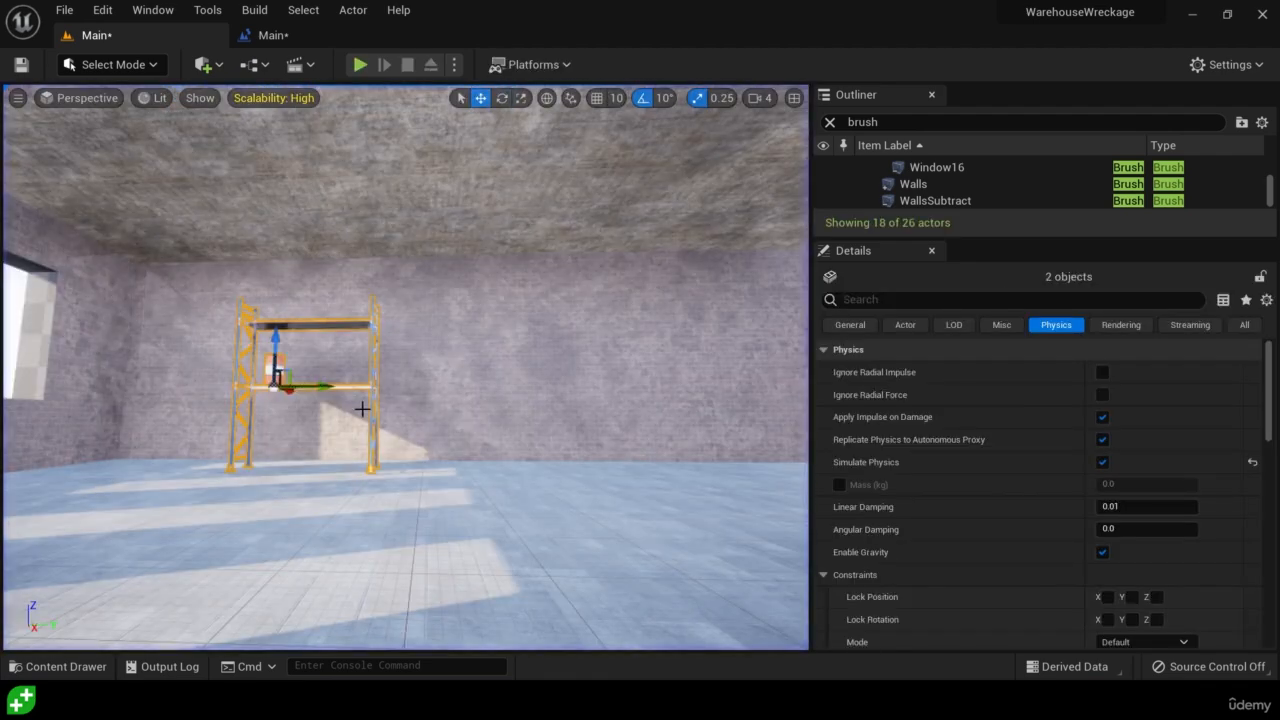
# Place an SM_Barrel01 mesh on the open floor beside the rack and a second one on top of it.
pyautogui.click(66, 666)
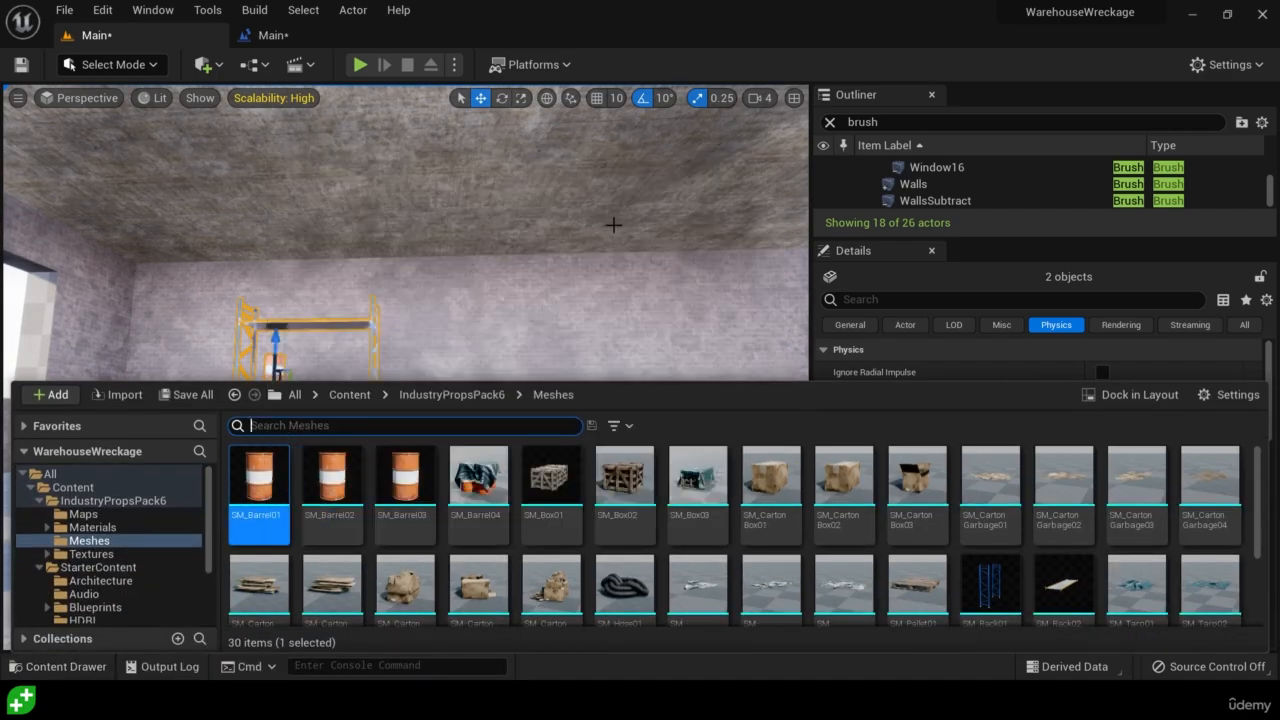
pyautogui.moveTo(613, 225); pyautogui.dragTo(501, 335, button='right')
pyautogui.press('e')
pyautogui.hotkey('ctrl', 'space')
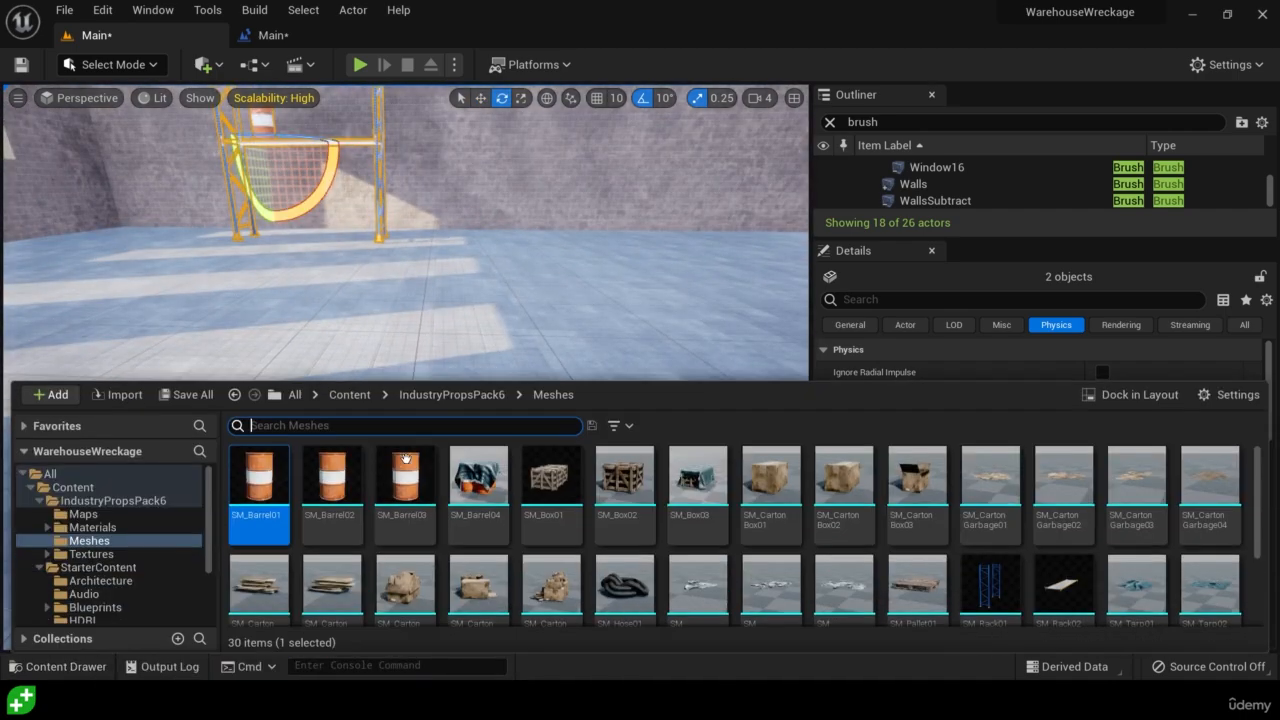
pyautogui.moveTo(266, 516); pyautogui.dragTo(535, 252)
pyautogui.hotkey('ctrl', 'space')
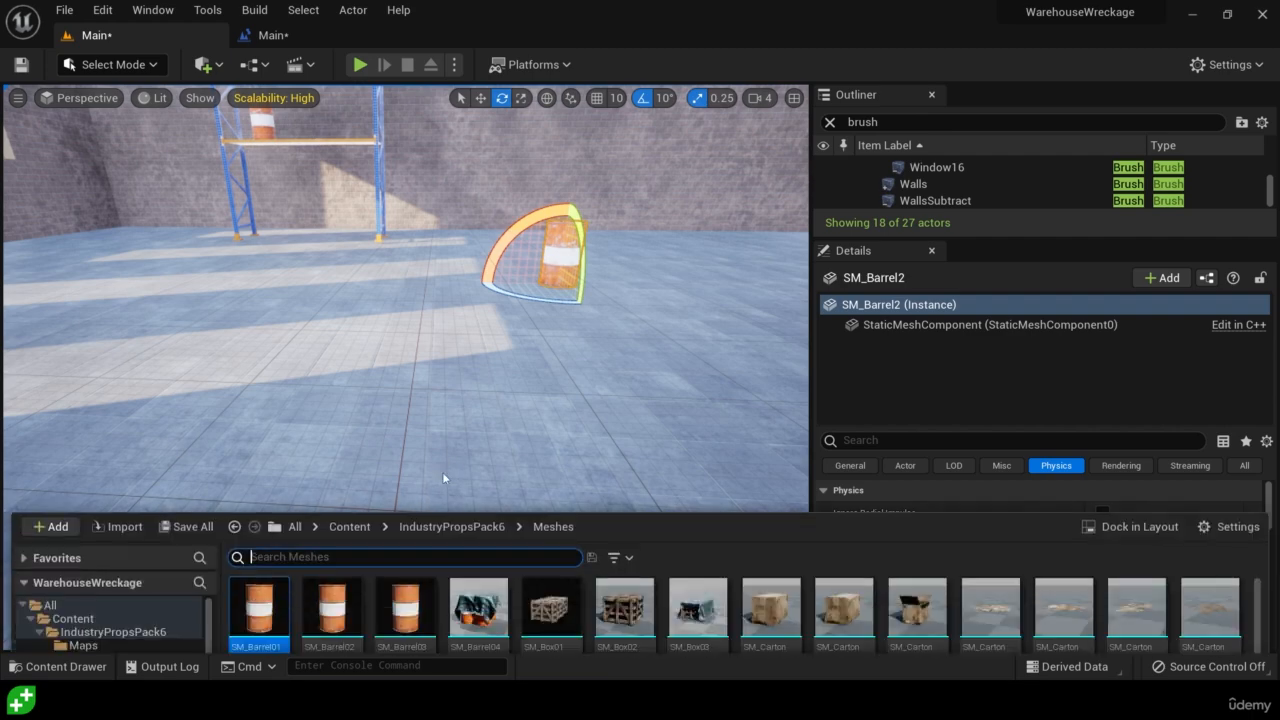
pyautogui.moveTo(283, 510); pyautogui.dragTo(573, 214)
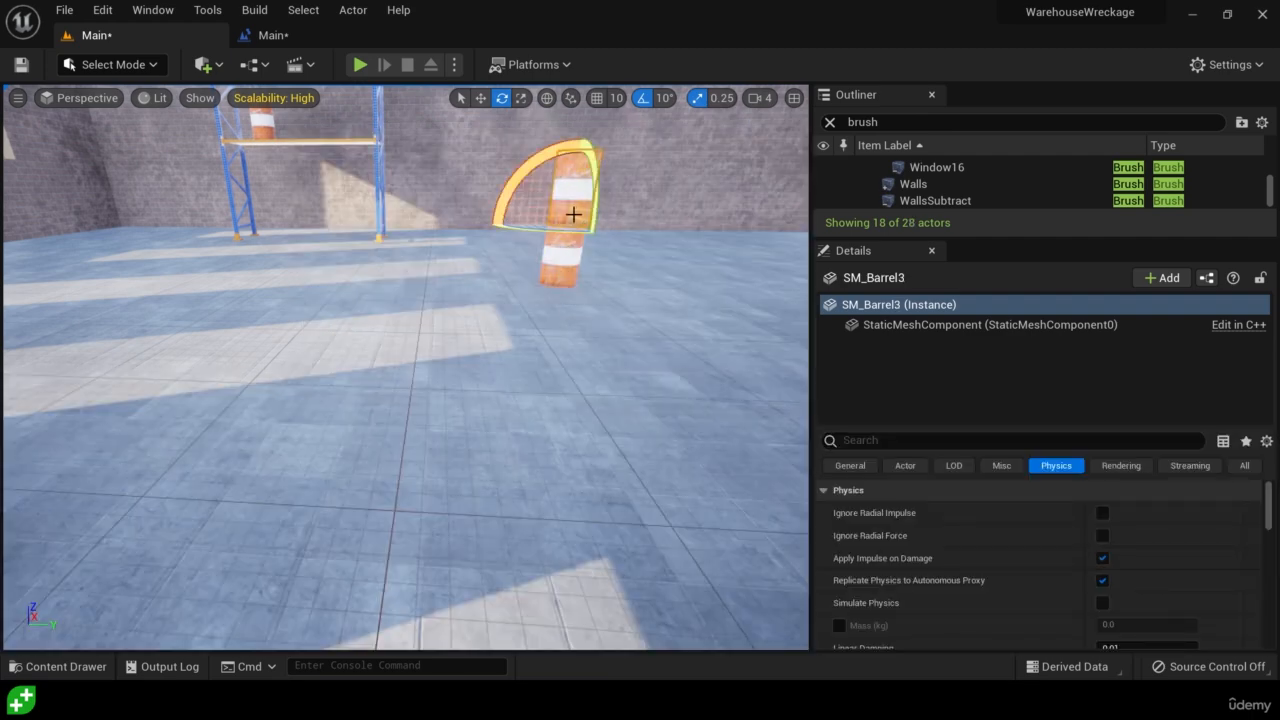
# Align the upper floor barrel over the lower one and enable Simulate Physics on both.
pyautogui.press('w')
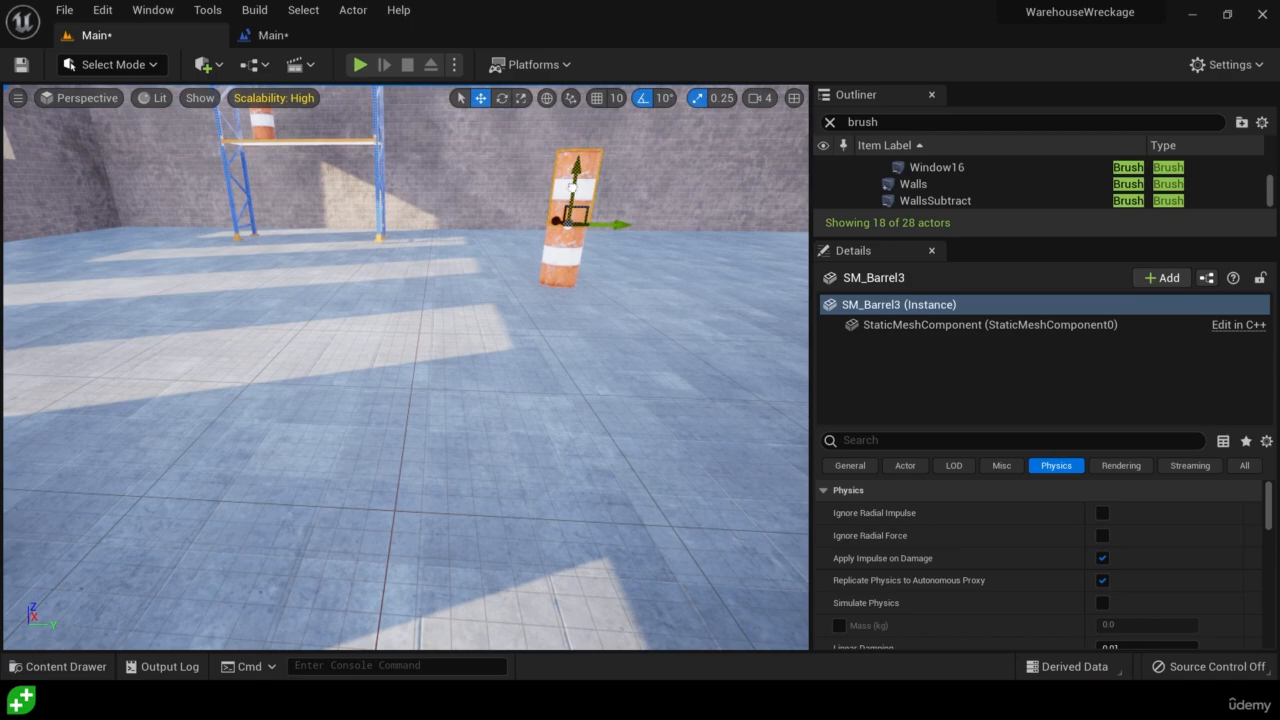
pyautogui.moveTo(572, 188); pyautogui.dragTo(750, 190)
pyautogui.press('w')
pyautogui.moveTo(508, 278); pyautogui.dragTo(527, 273, button='right')
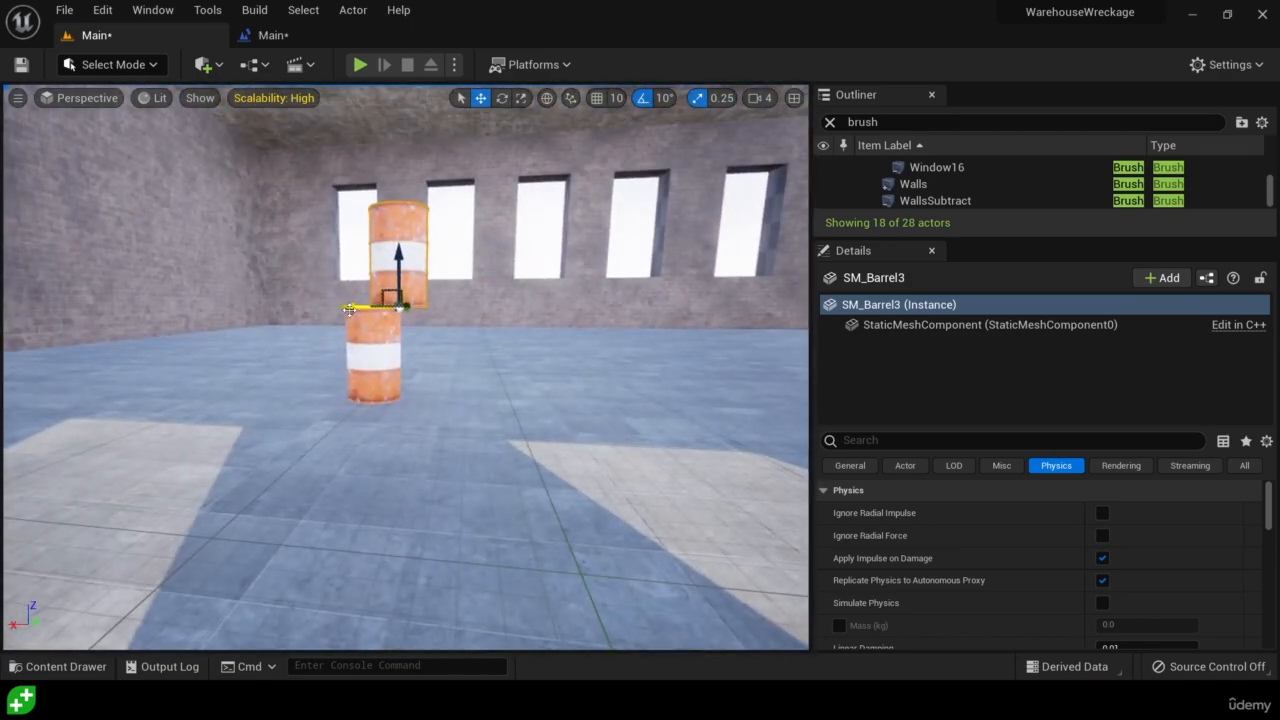
pyautogui.moveTo(348, 309)
pyautogui.mouseDown()
pyautogui.moveTo(313, 309)
pyautogui.moveTo(326, 309)
pyautogui.mouseUp()
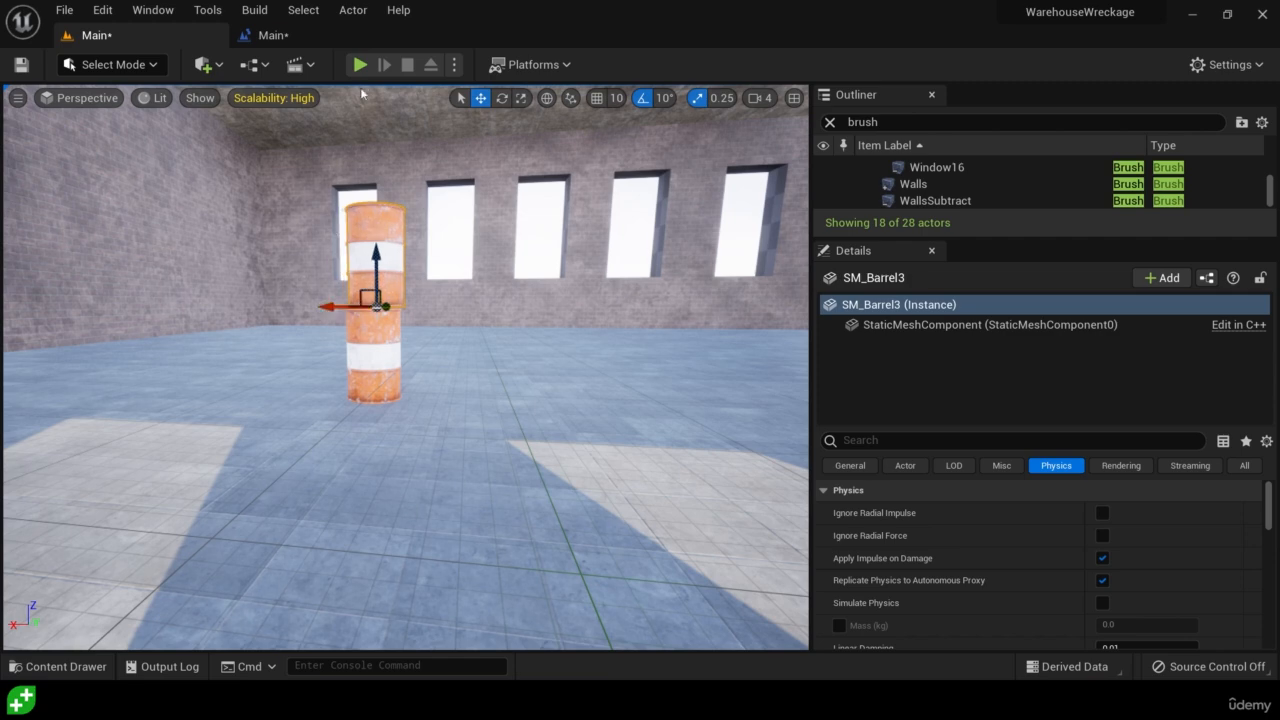
pyautogui.moveTo(378, 258); pyautogui.dragTo(376, 253)
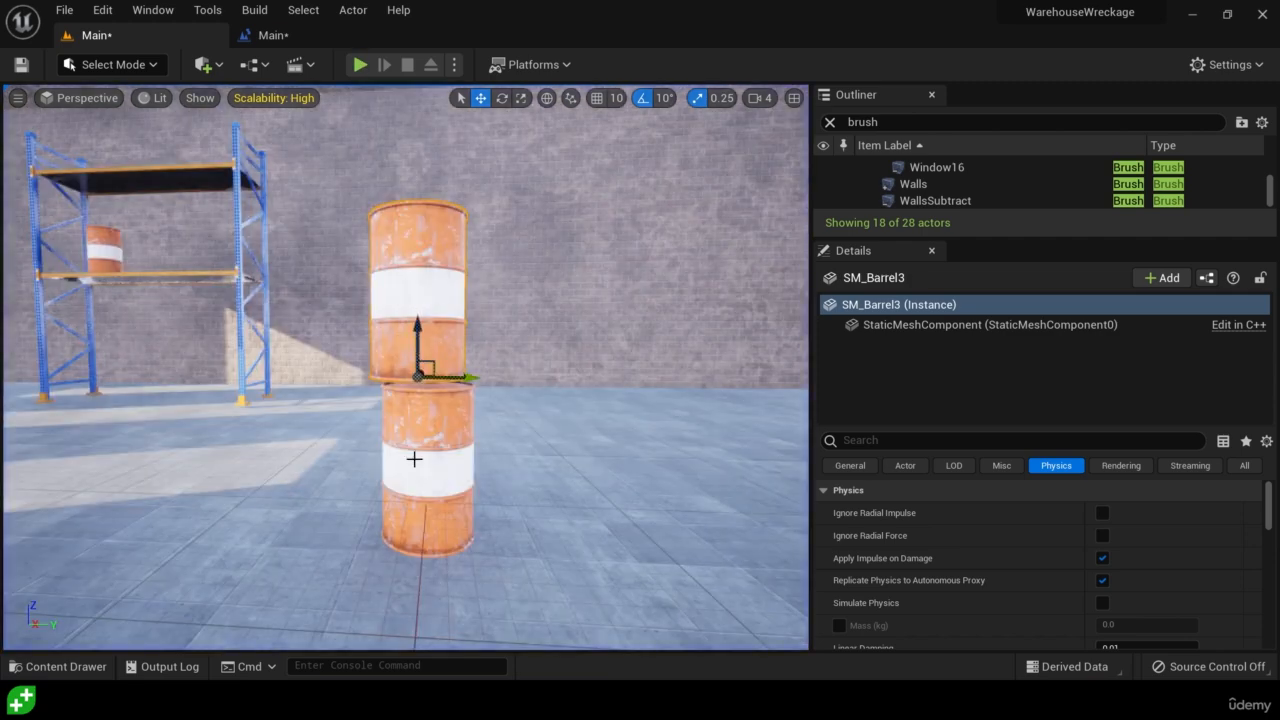
pyautogui.keyDown('ctrl'); pyautogui.click(418, 460); pyautogui.keyUp('ctrl')
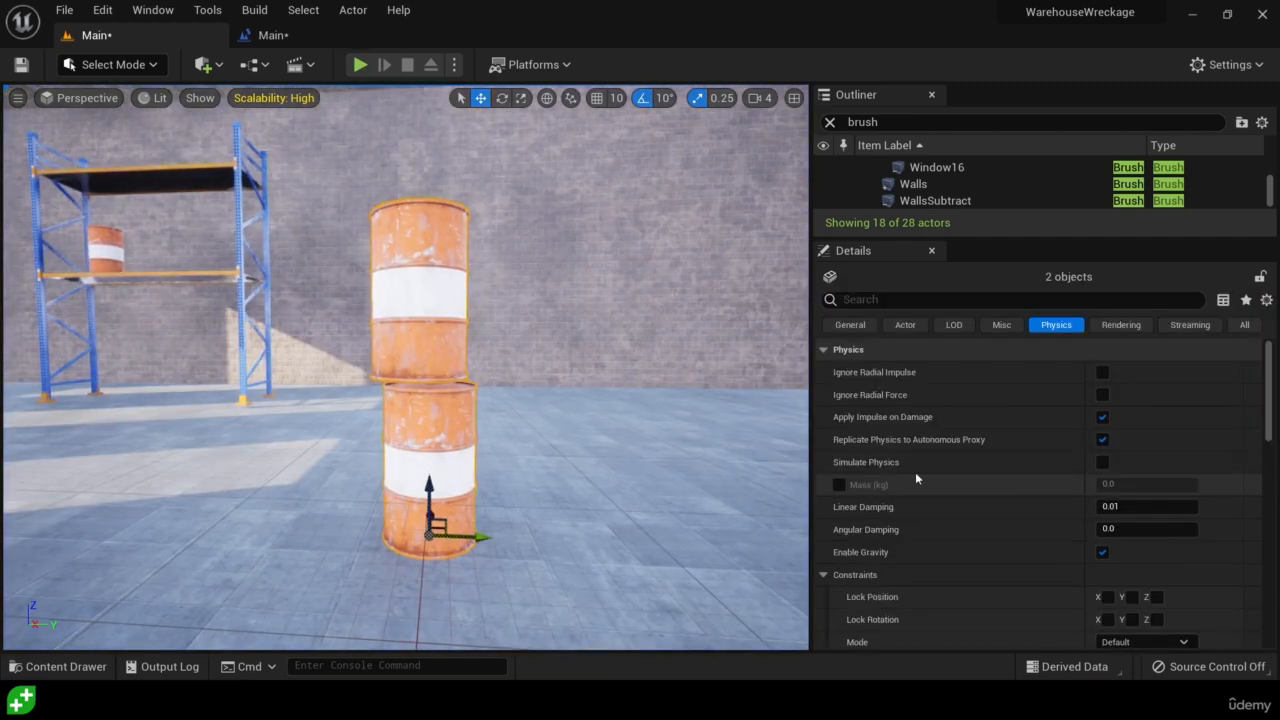
pyautogui.click(1102, 462)
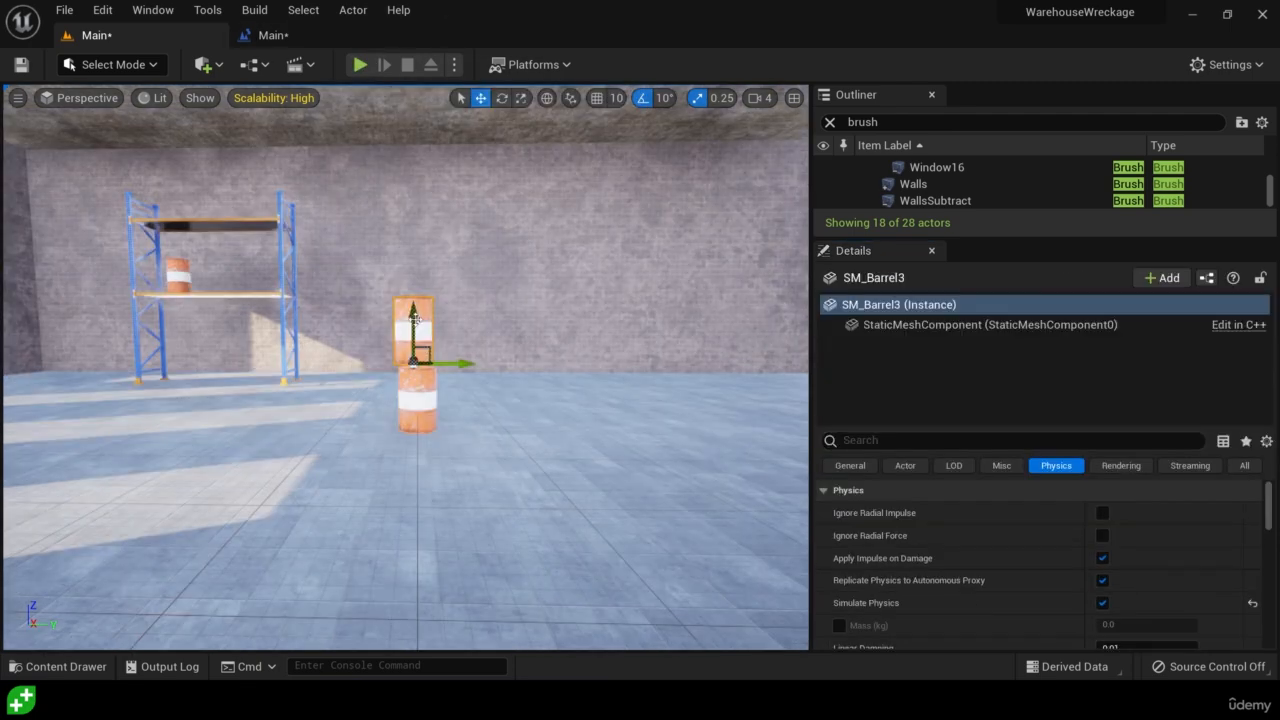
# Duplicate the upper barrel upward to make a stack of three, and shift the bottom barrel sideways into line.
pyautogui.keyDown('alt'); pyautogui.moveTo(416, 319); pyautogui.dragTo(417, 245); pyautogui.keyUp('alt')
pyautogui.click(418, 398)
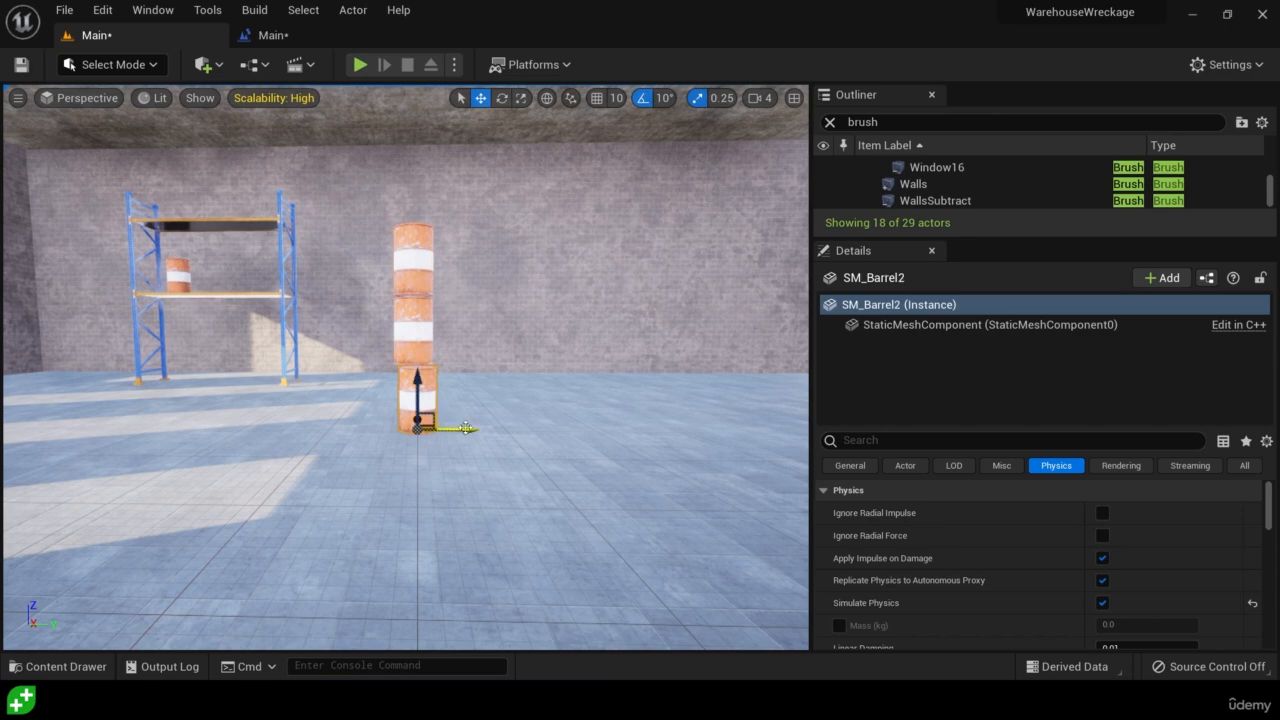
pyautogui.moveTo(466, 430); pyautogui.dragTo(459, 429)
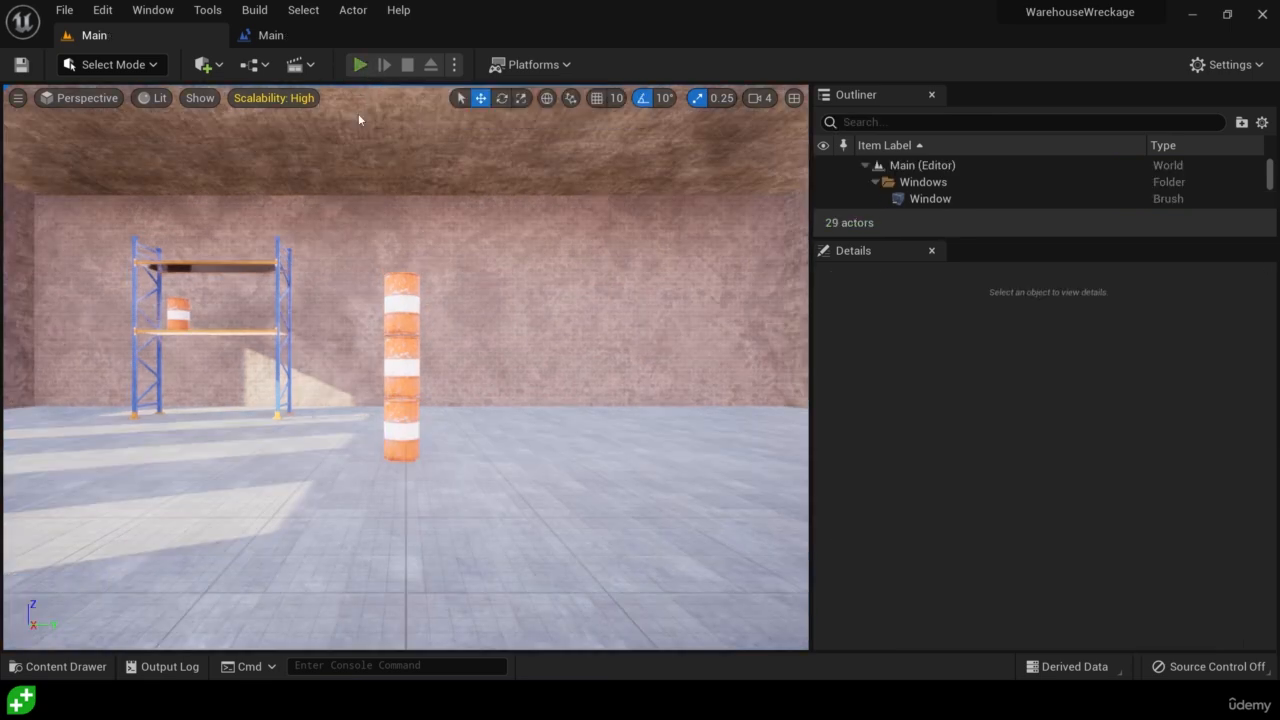
# Play the level and shoot projectiles at the floor barrels and the shelf barrel to test their physics.
pyautogui.click(360, 64)
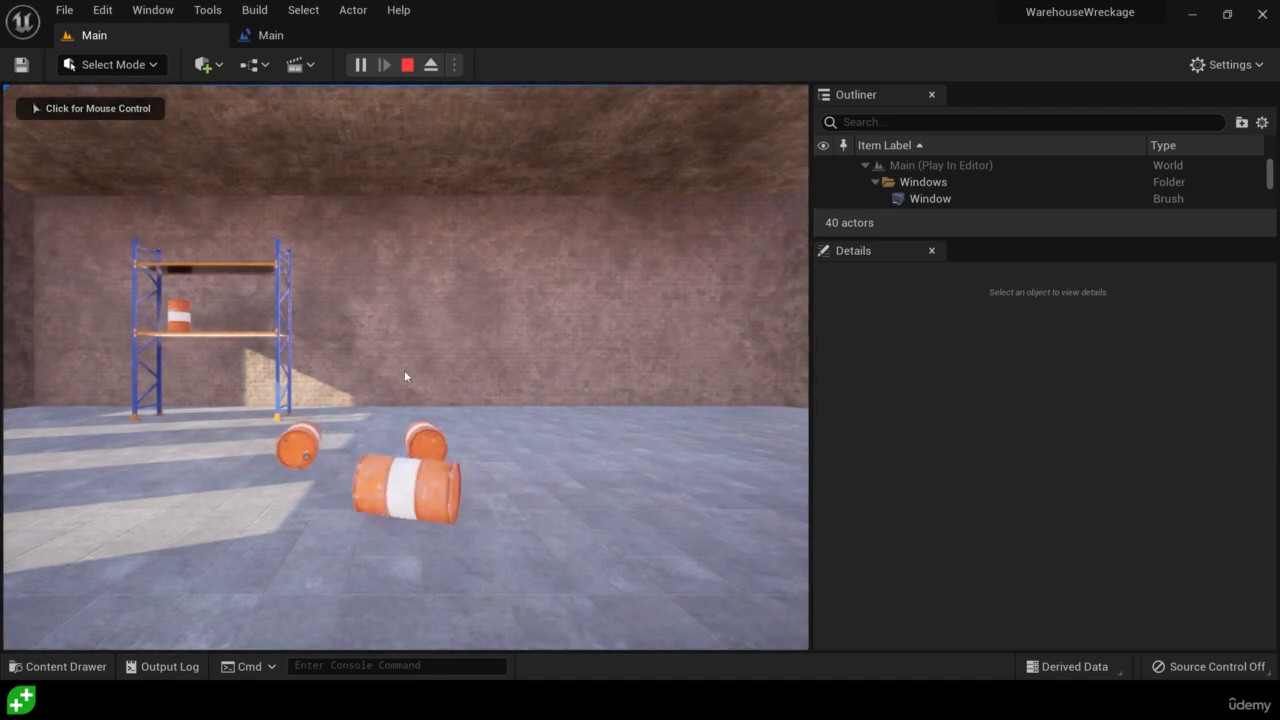
pyautogui.click(405, 376)
pyautogui.click(405, 376)
pyautogui.click(405, 376)
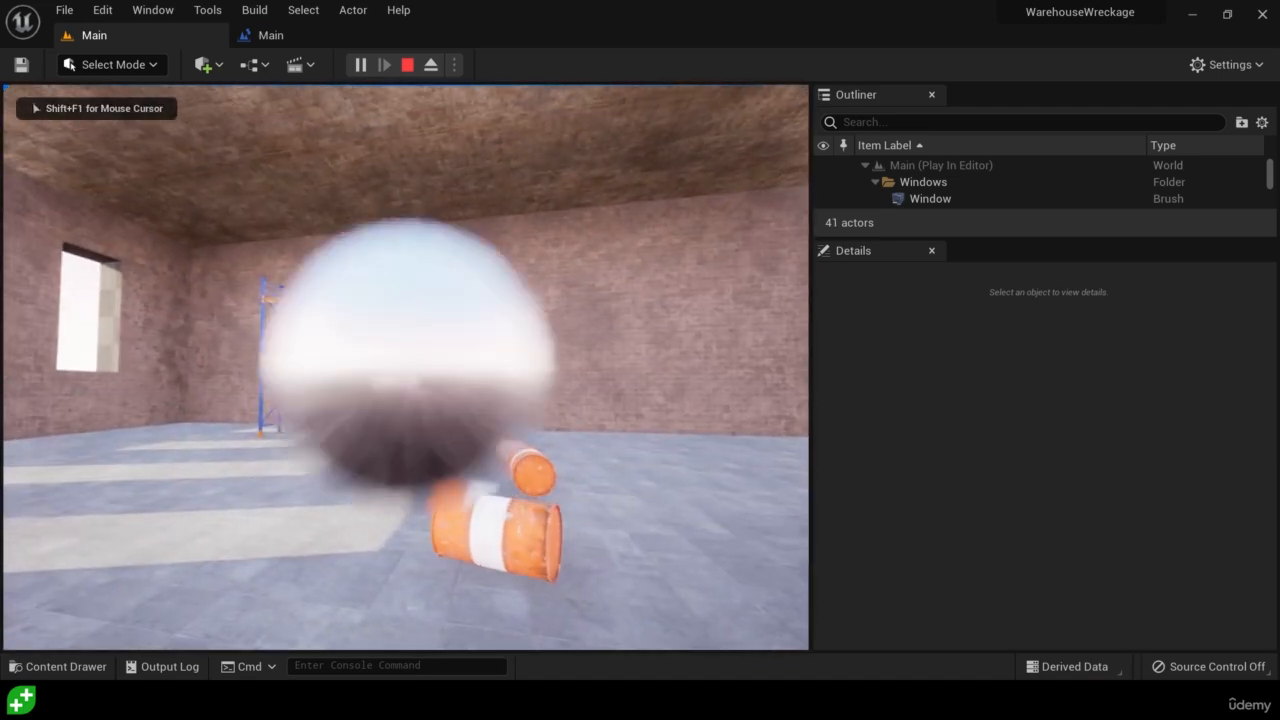
pyautogui.click(405, 368)
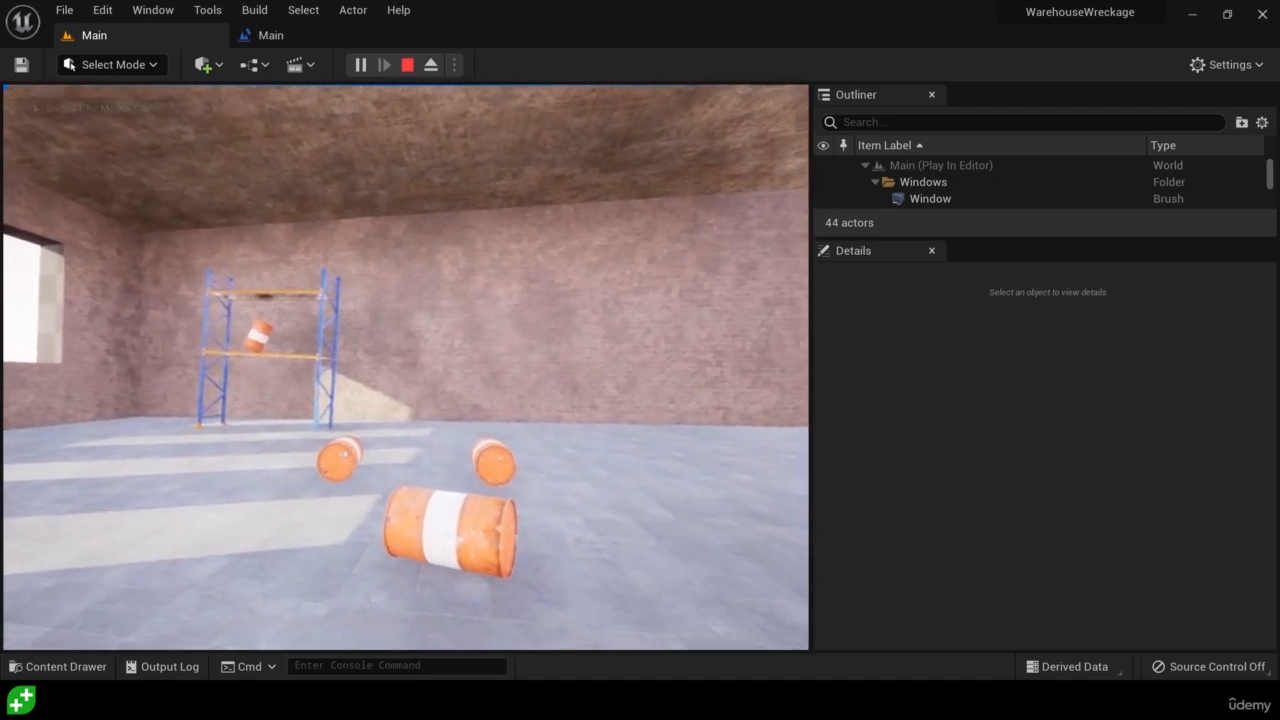
# Stop the play session and select the top barrel of the three-barrel stack on the floor.
pyautogui.press('Escape')
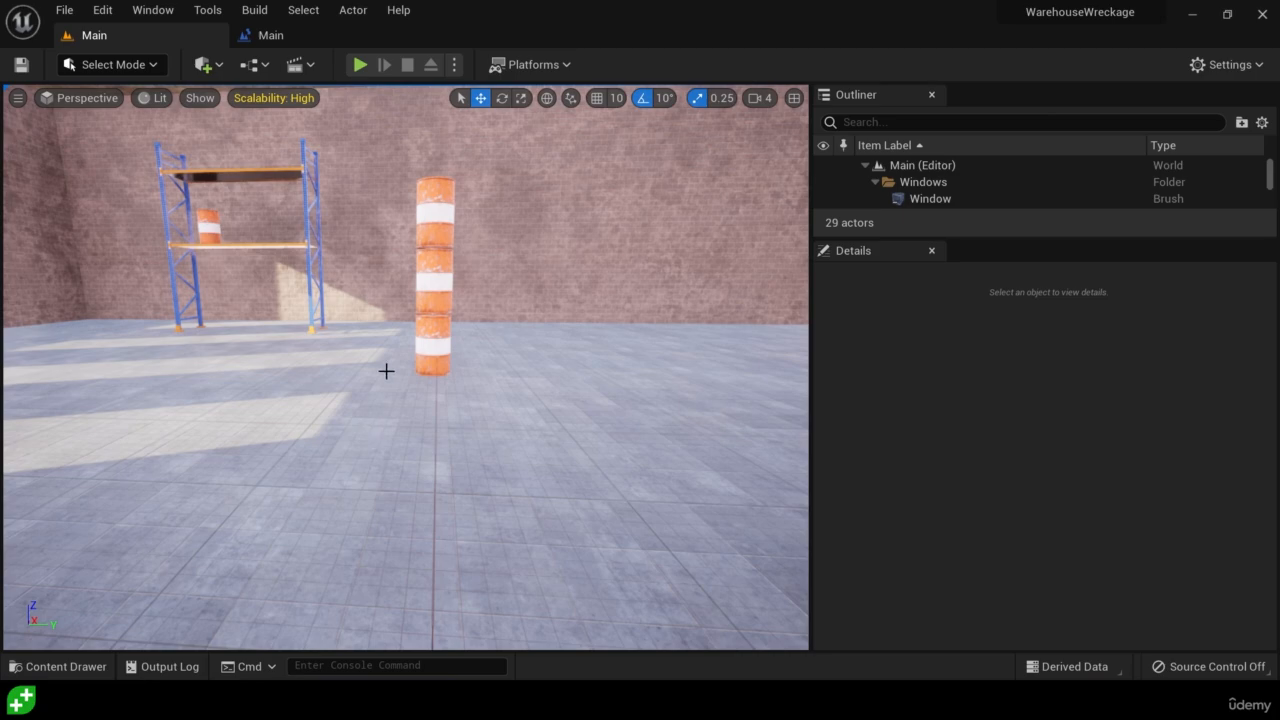
pyautogui.moveTo(386, 371); pyautogui.dragTo(500, 330, button='right')
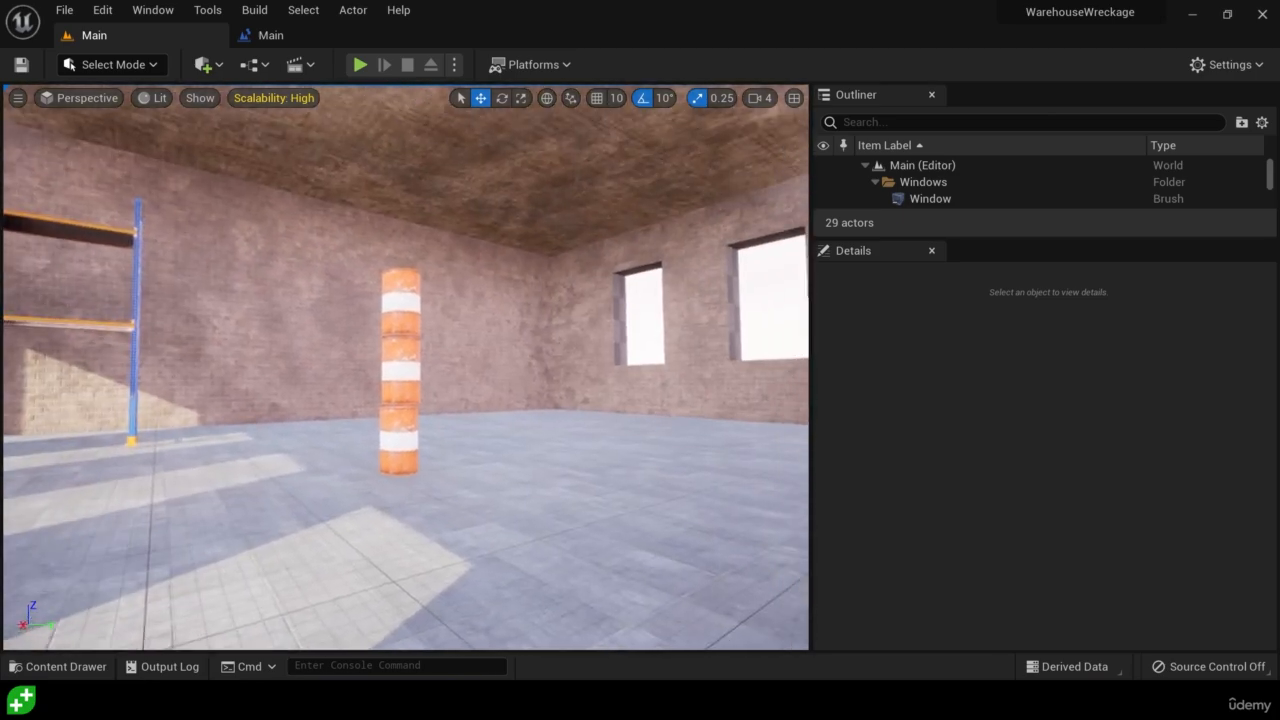
pyautogui.press('w')
pyautogui.moveTo(399, 320); pyautogui.dragTo(399, 344, button='right')
pyautogui.press('e')
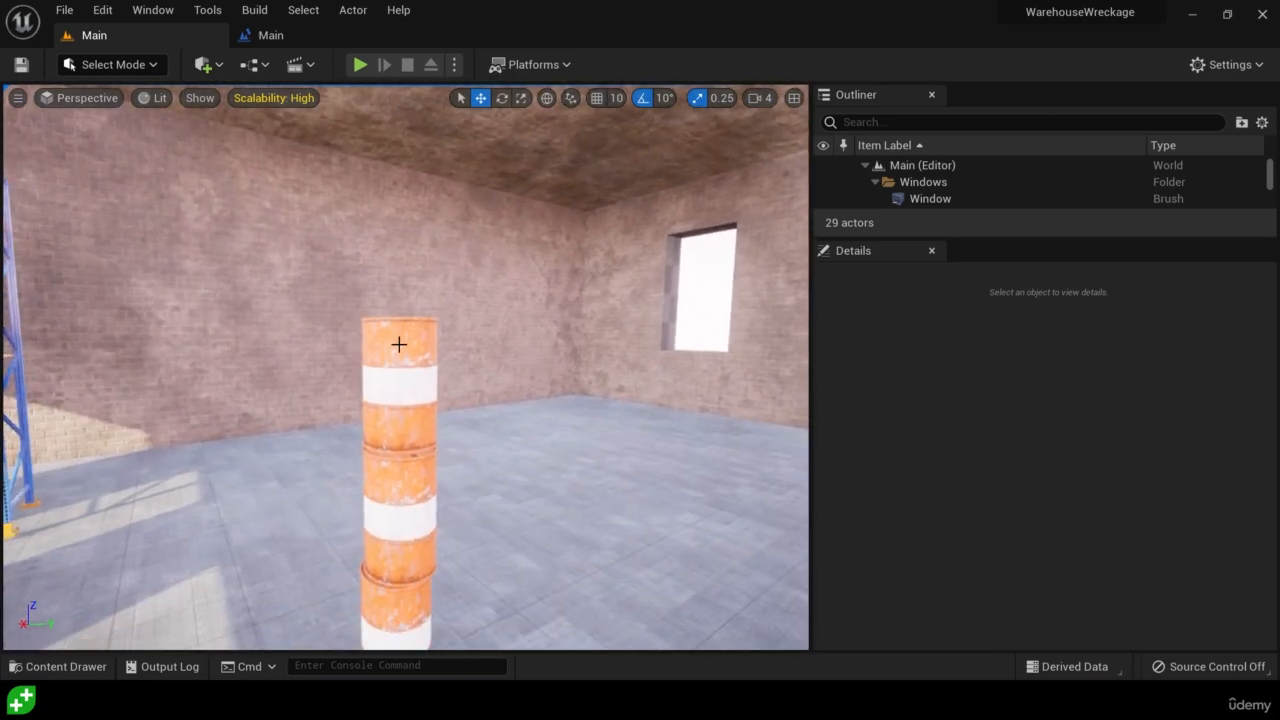
pyautogui.click(399, 344)
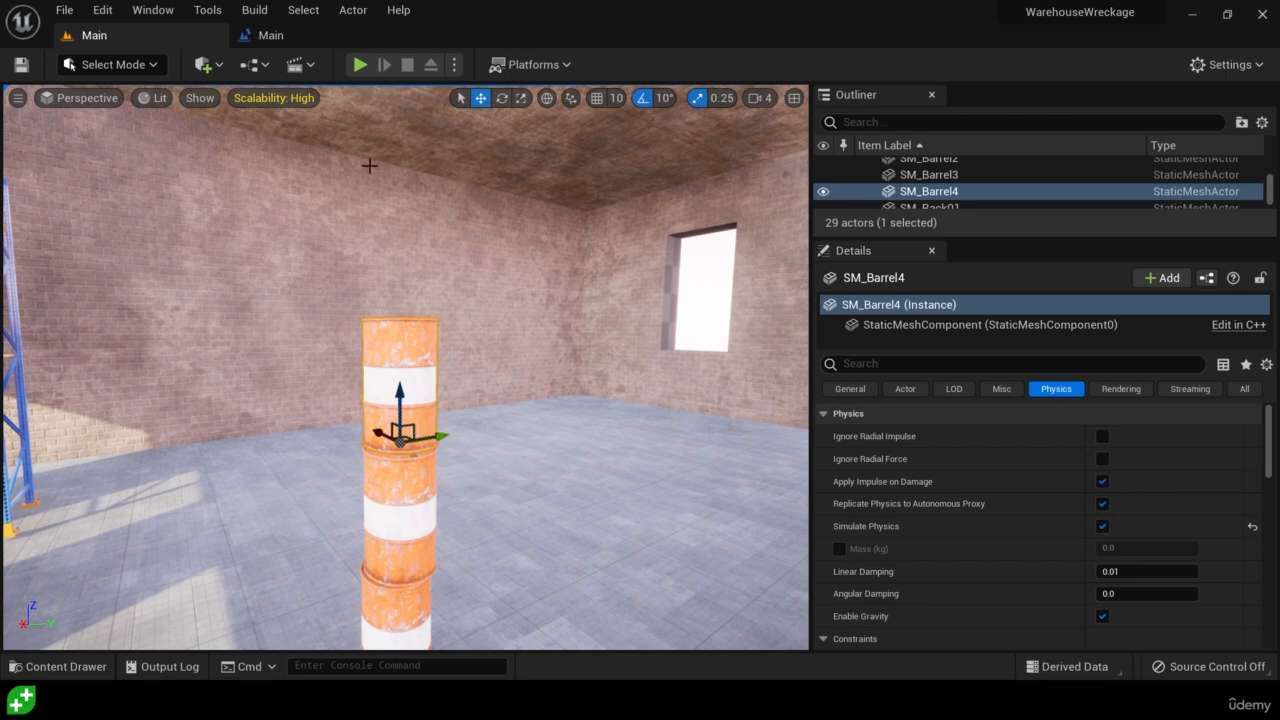
# Switch the level viewport to Wireframe and examine the mesh geometry of the stacked barrels up close.
pyautogui.click(163, 100)
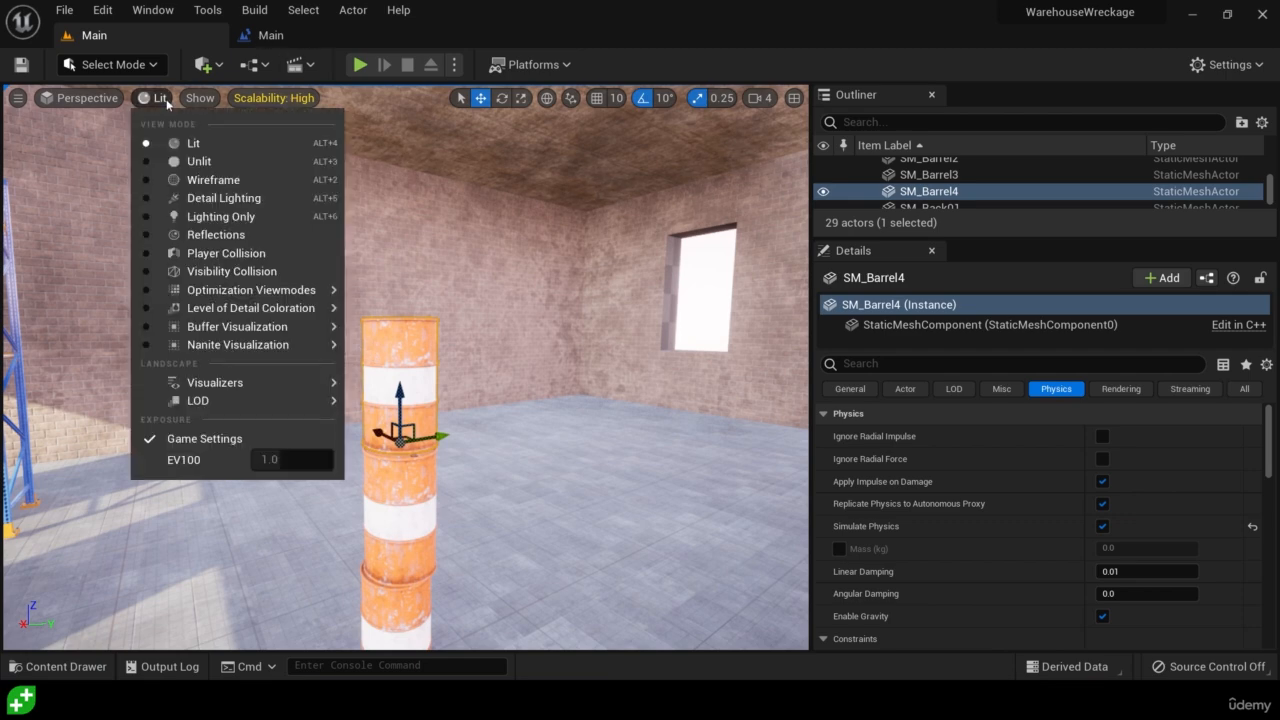
pyautogui.click(214, 178)
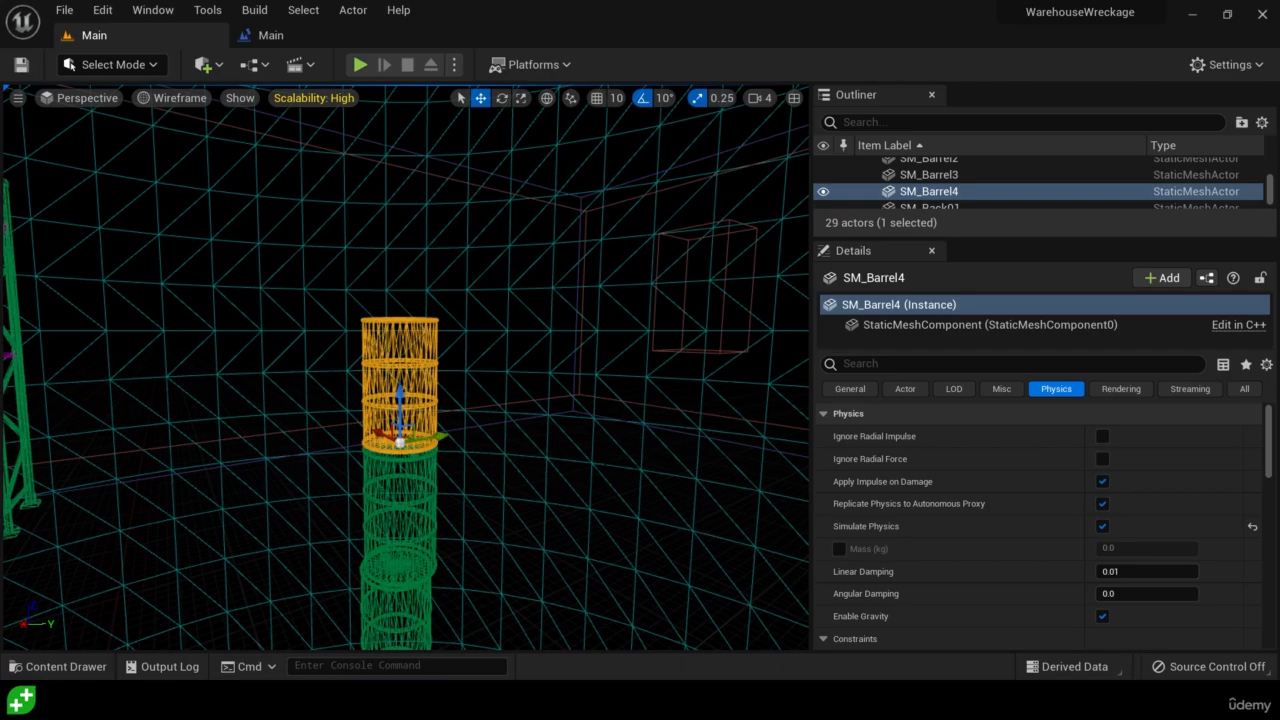
pyautogui.moveTo(400, 370); pyautogui.dragTo(466, 386, button='right')
pyautogui.press('w')
pyautogui.press('s')
pyautogui.press('w')
pyautogui.press('e')
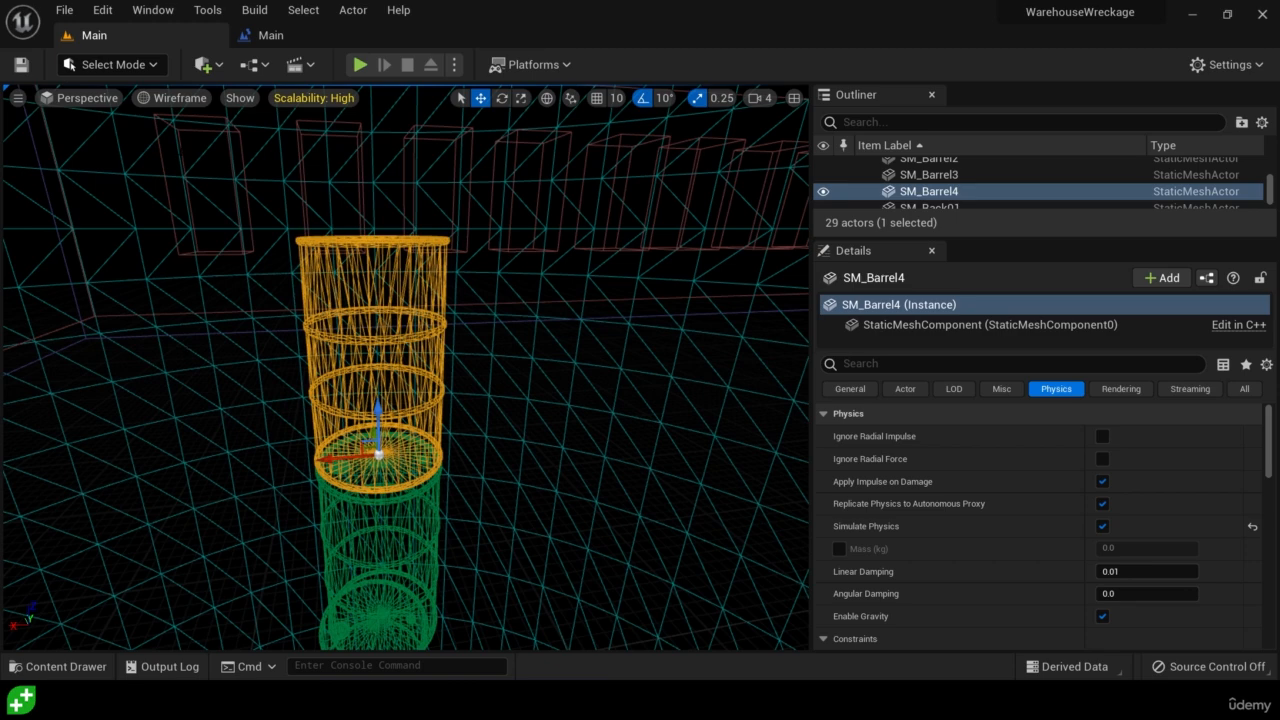
# Switch the level viewport to Player Collision and examine the collision shapes of the stacked barrels.
pyautogui.click(205, 100)
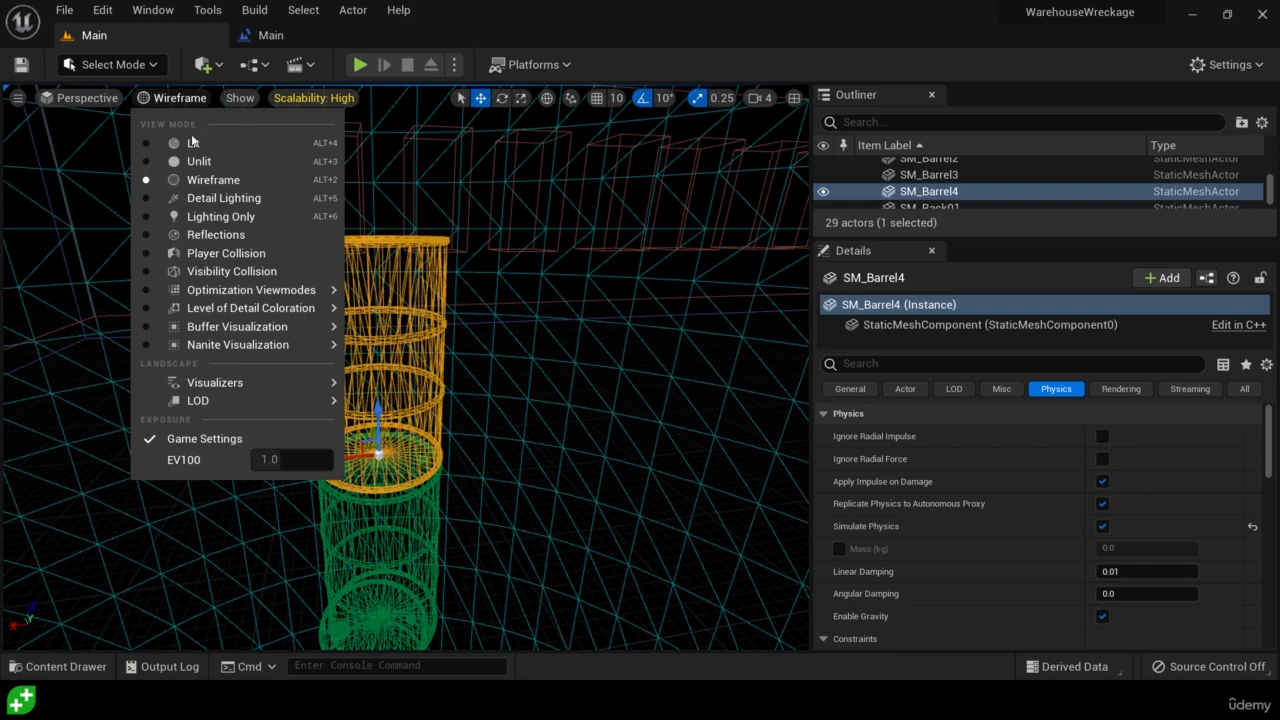
pyautogui.click(274, 256)
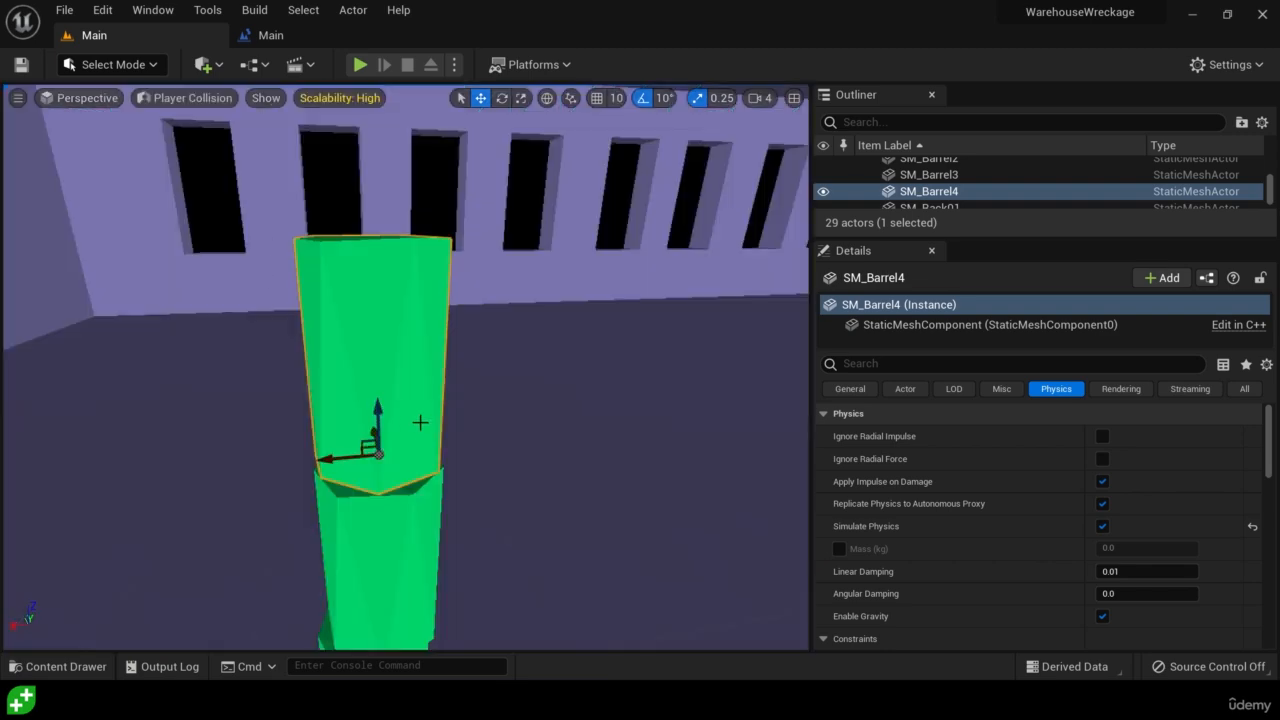
pyautogui.moveTo(451, 452); pyautogui.dragTo(417, 467, button='right')
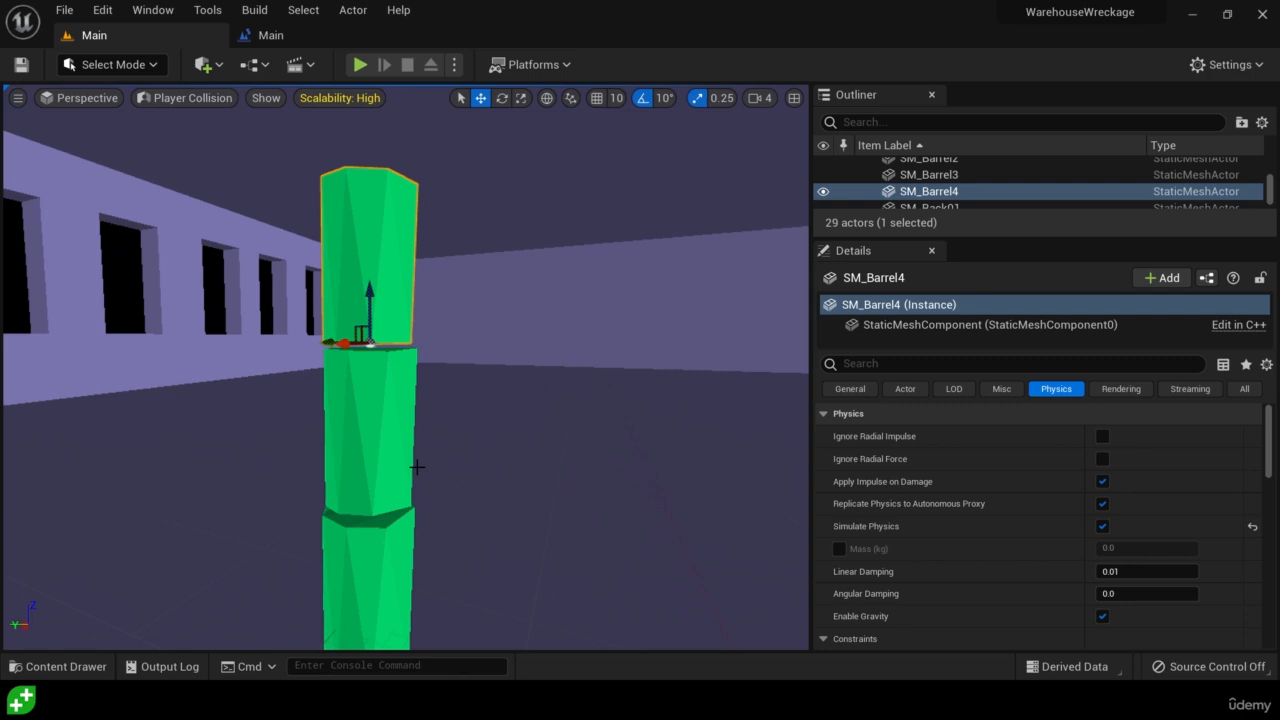
pyautogui.moveTo(443, 456); pyautogui.dragTo(463, 473, button='right')
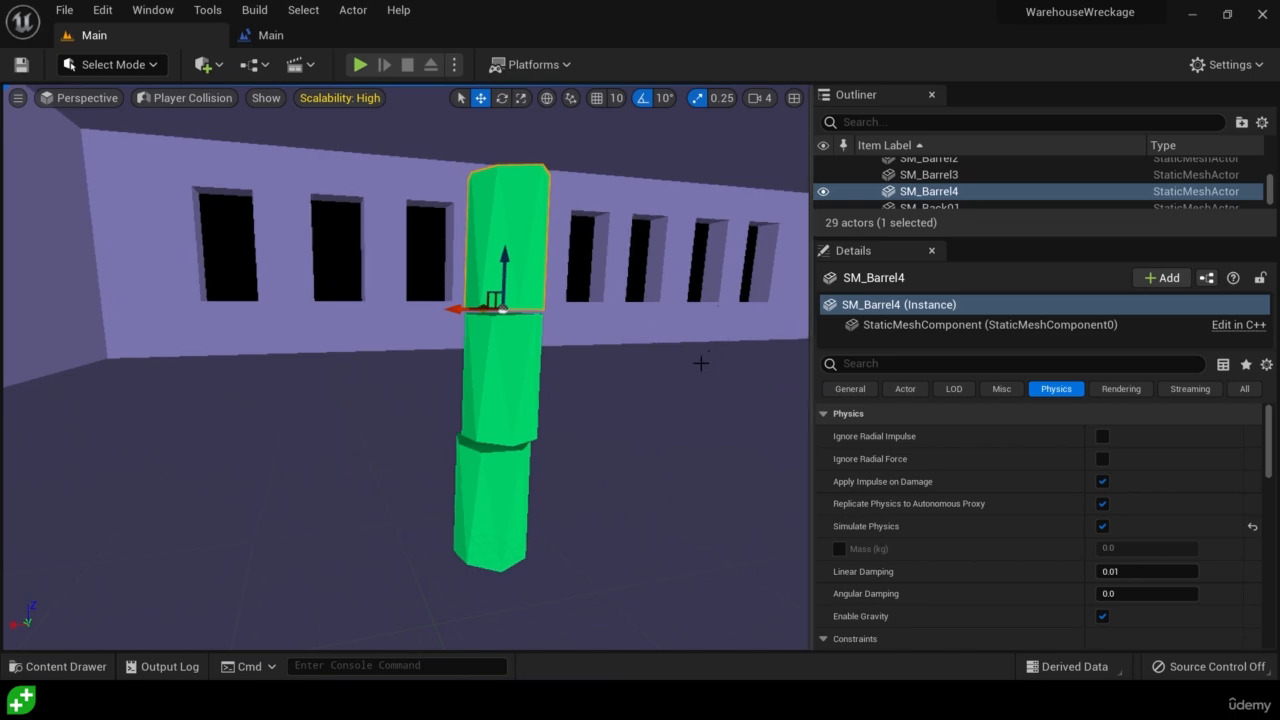
# Open the SM_Barrel01 mesh and compare its Wireframe and Player Collision views before returning its preview to Lit.
pyautogui.hotkey('ctrl', 'space')
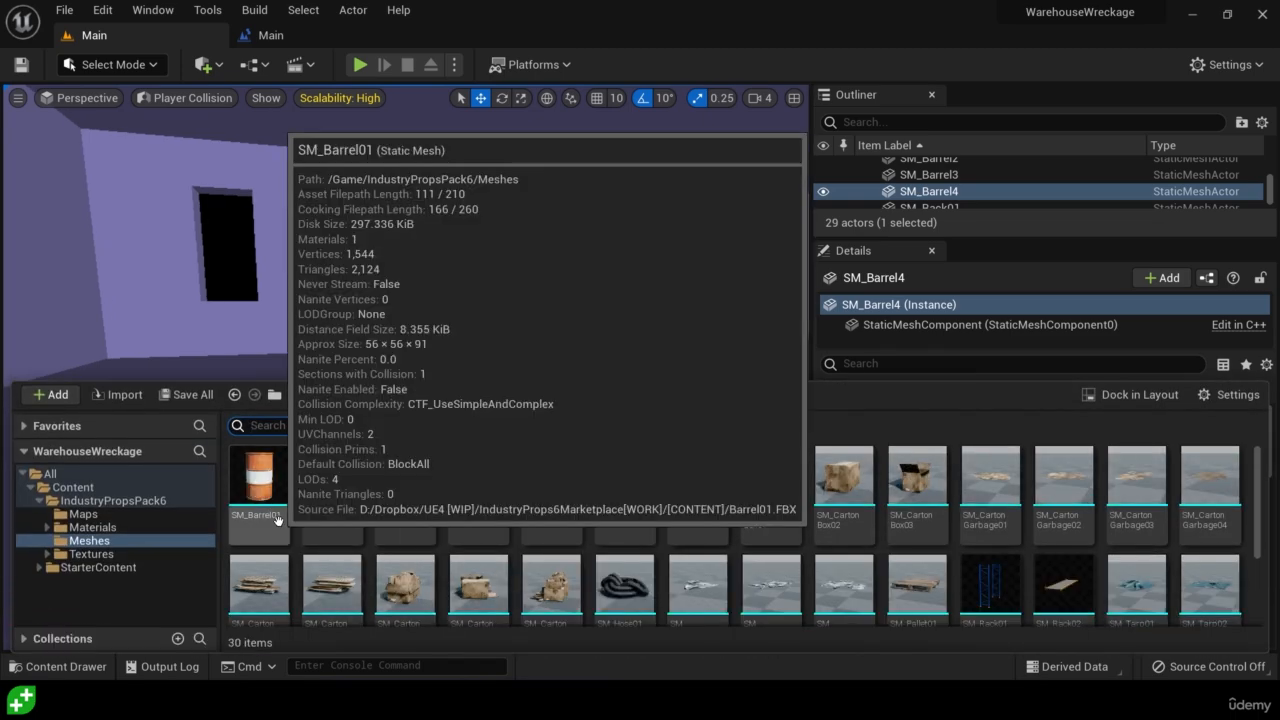
pyautogui.doubleClick(262, 520)
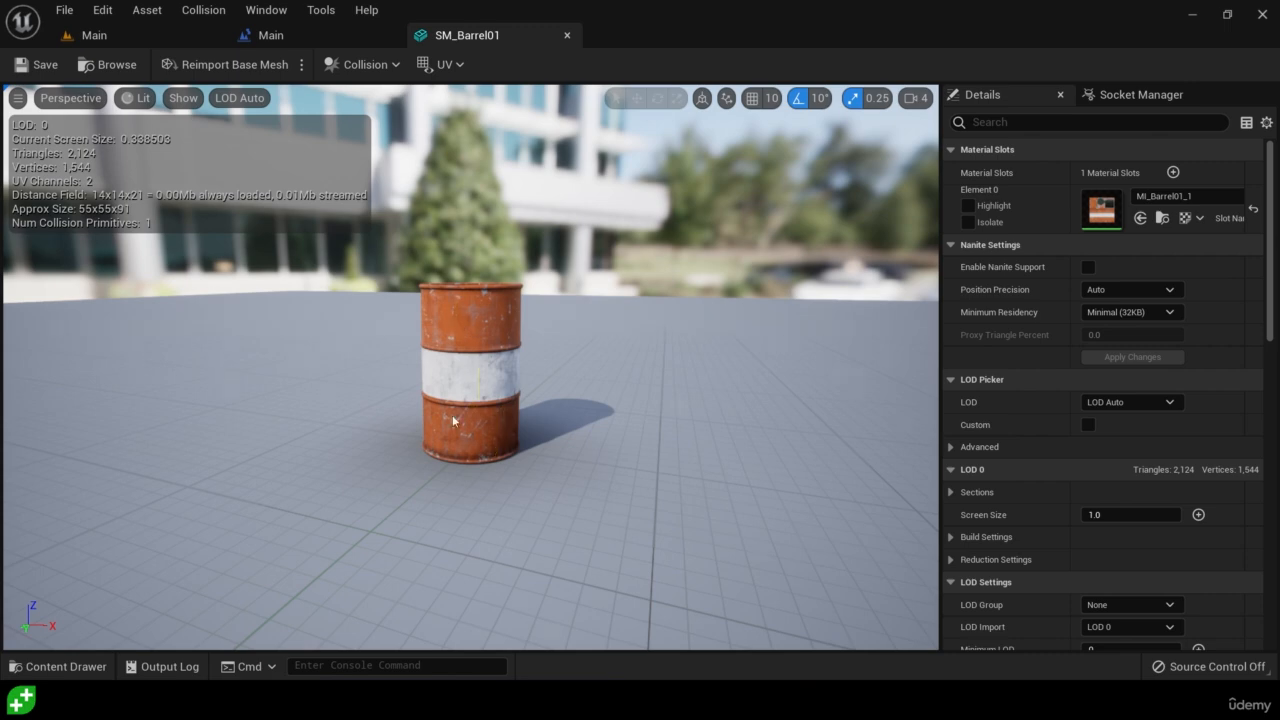
pyautogui.click(144, 99)
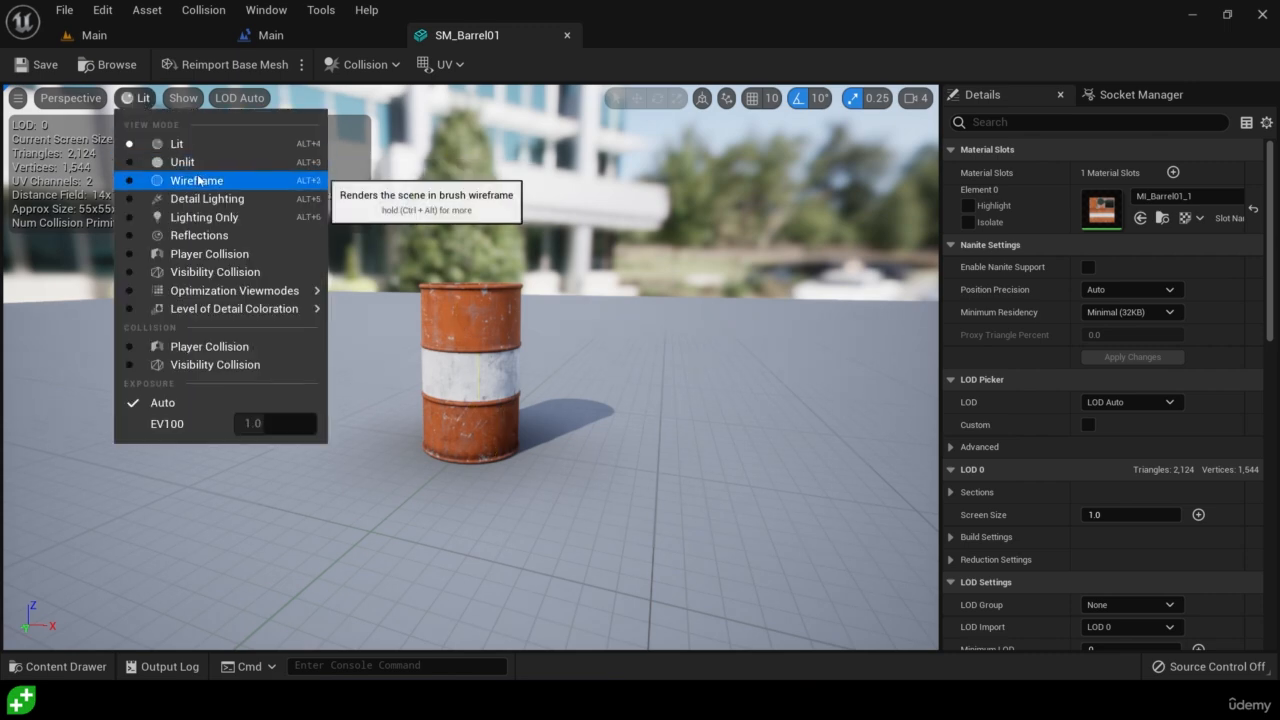
pyautogui.click(197, 181)
pyautogui.click(148, 99)
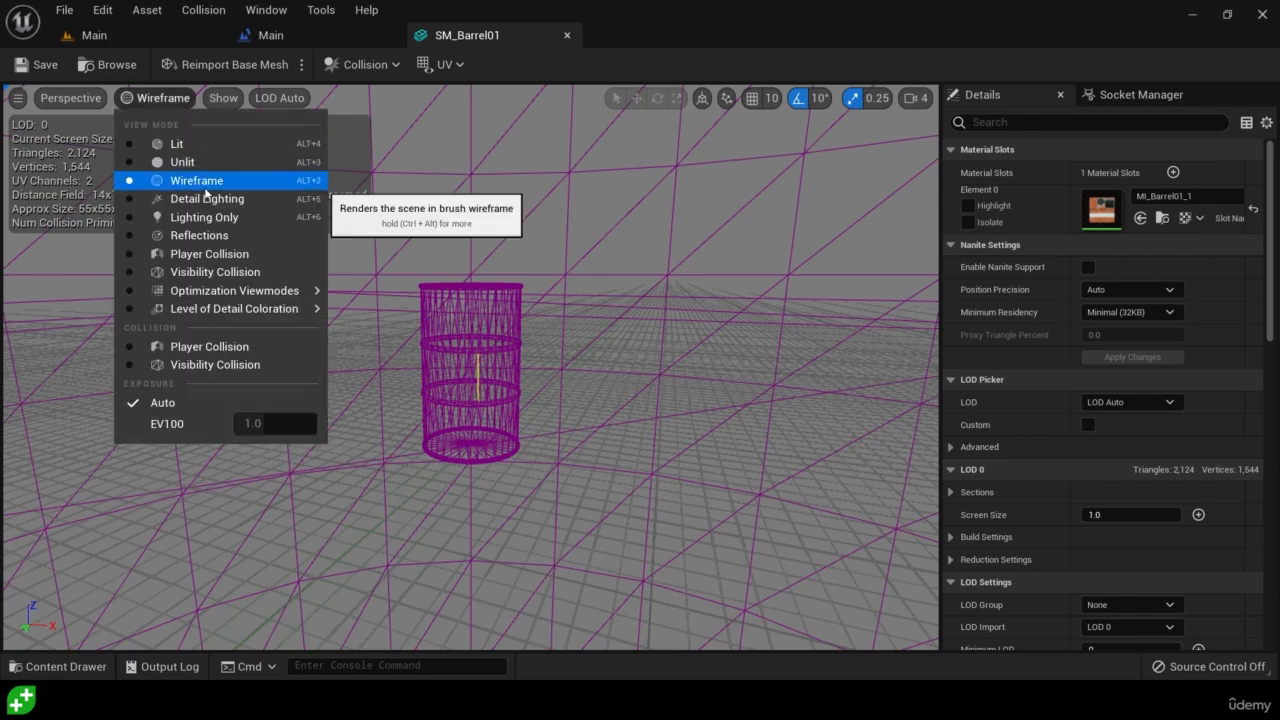
pyautogui.click(218, 253)
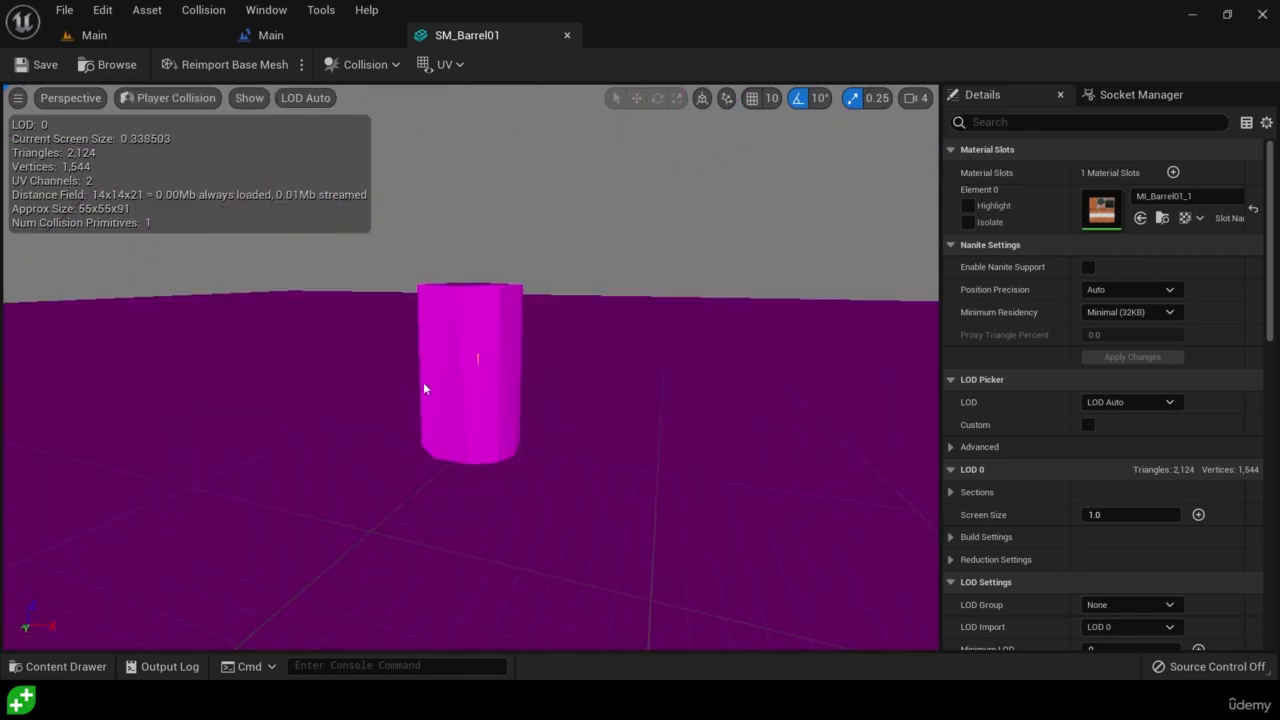
pyautogui.click(150, 98)
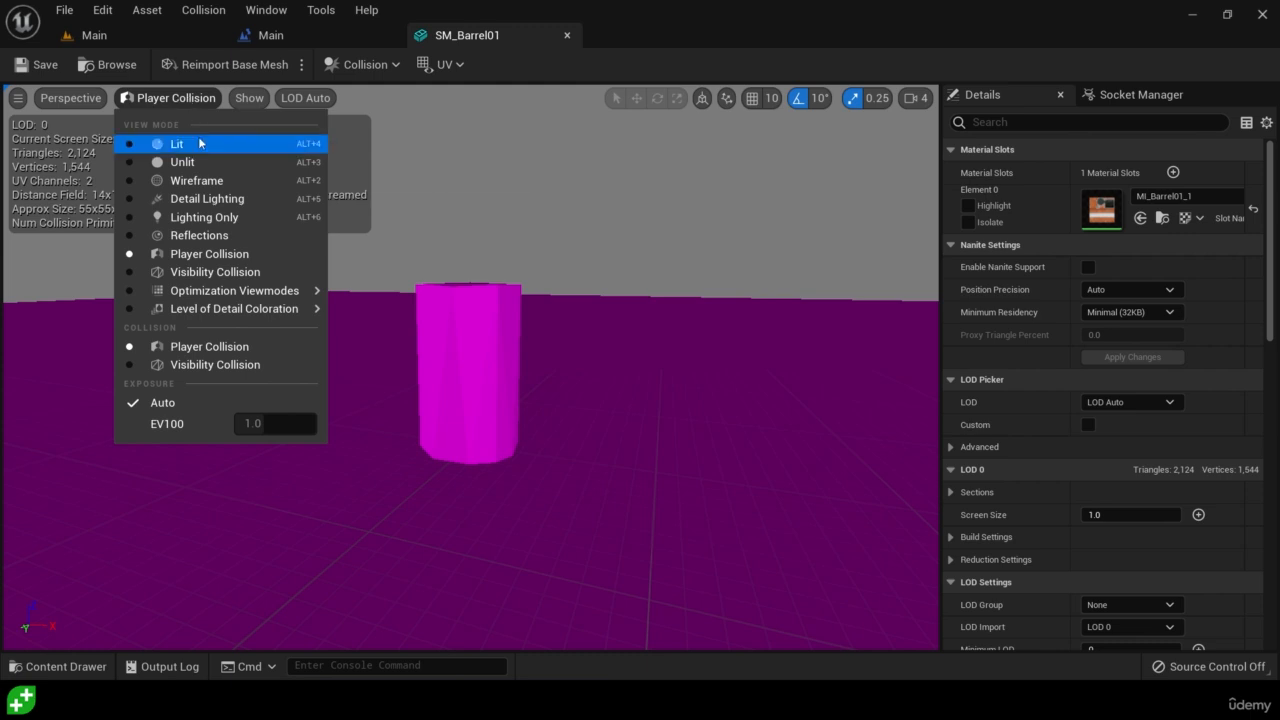
pyautogui.click(185, 144)
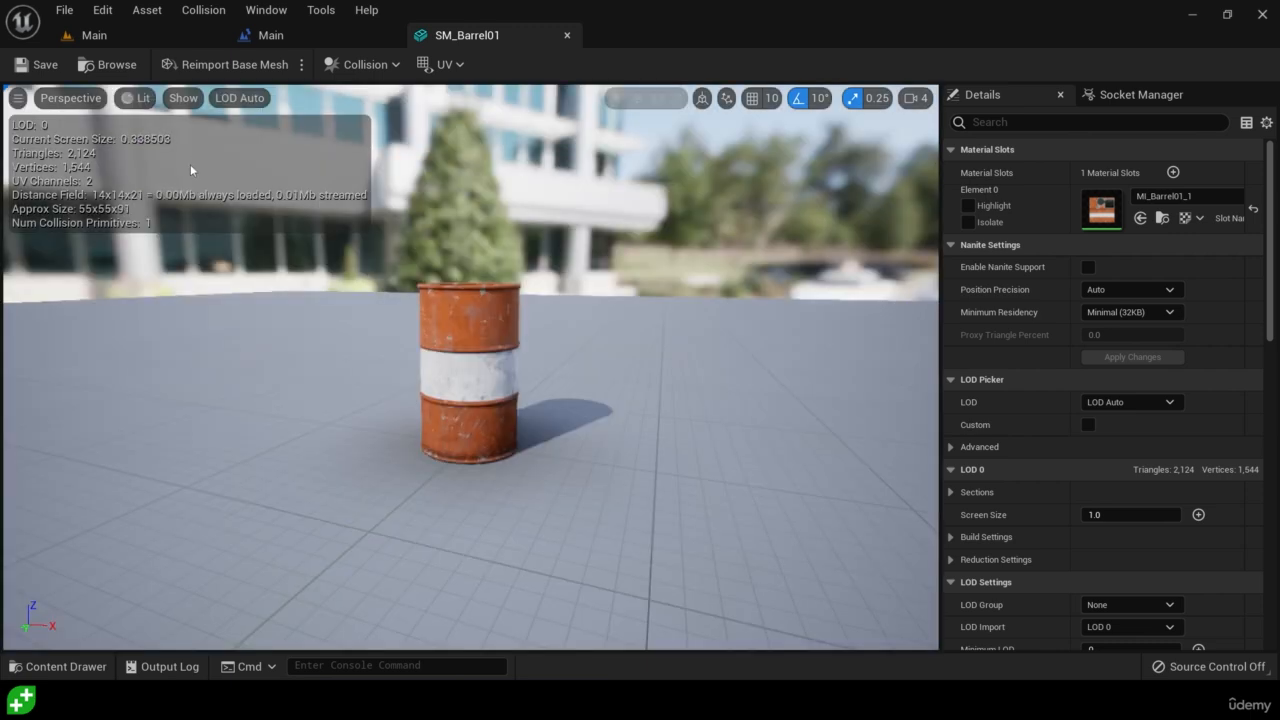
# Remove the collision from the SM_Barrel01 mesh, save it, and briefly play the Main level to test the barrels.
pyautogui.click(385, 75)
pyautogui.hotkey('ctrl', 's')
pyautogui.click(141, 36)
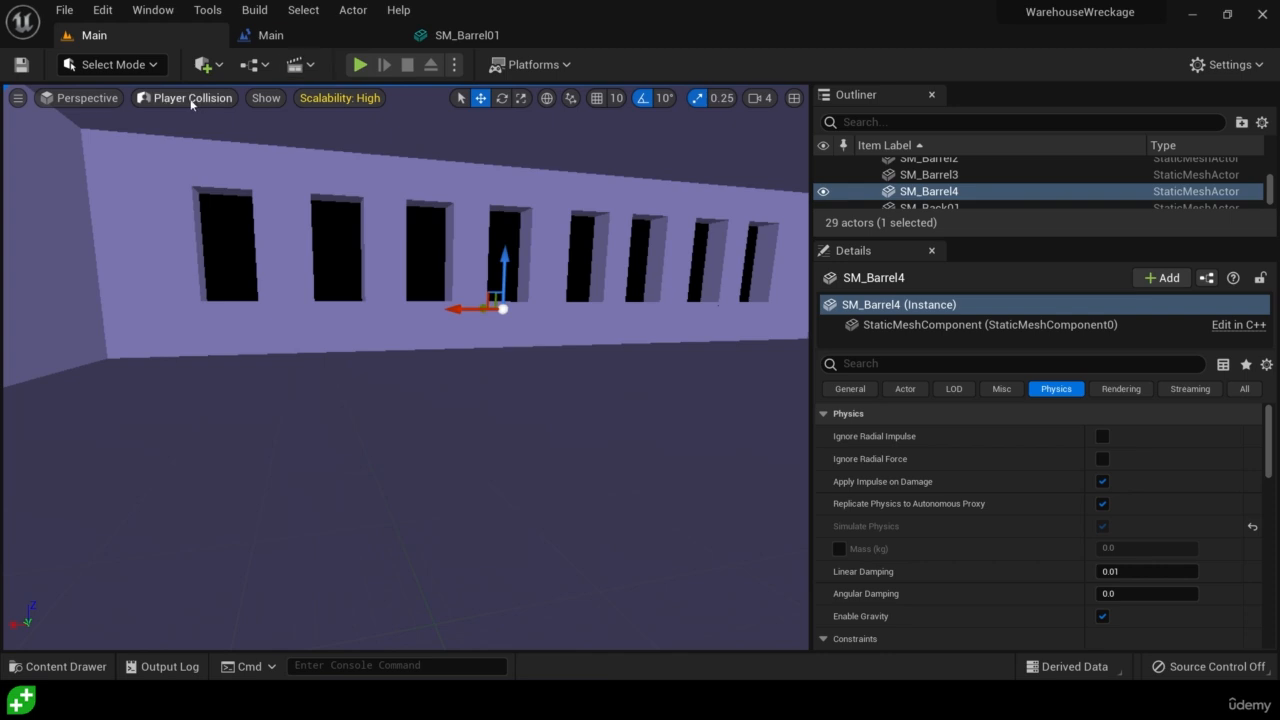
pyautogui.click(360, 64)
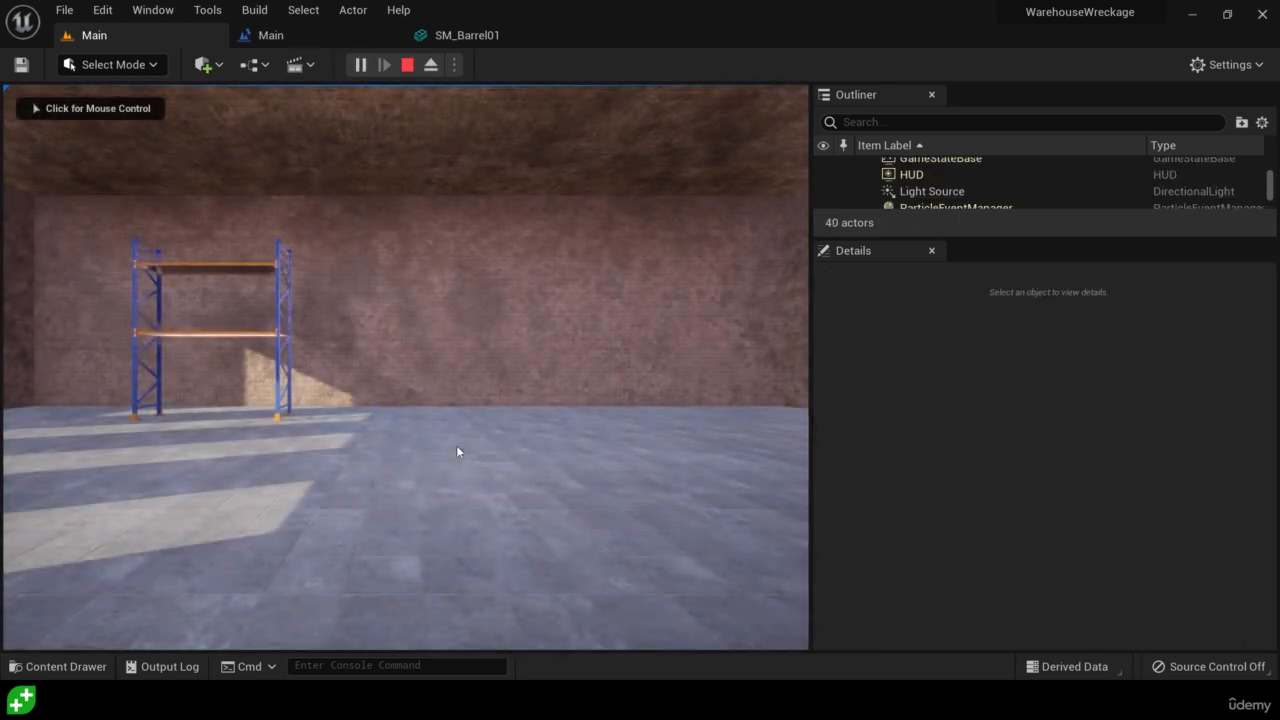
pyautogui.press('Escape')
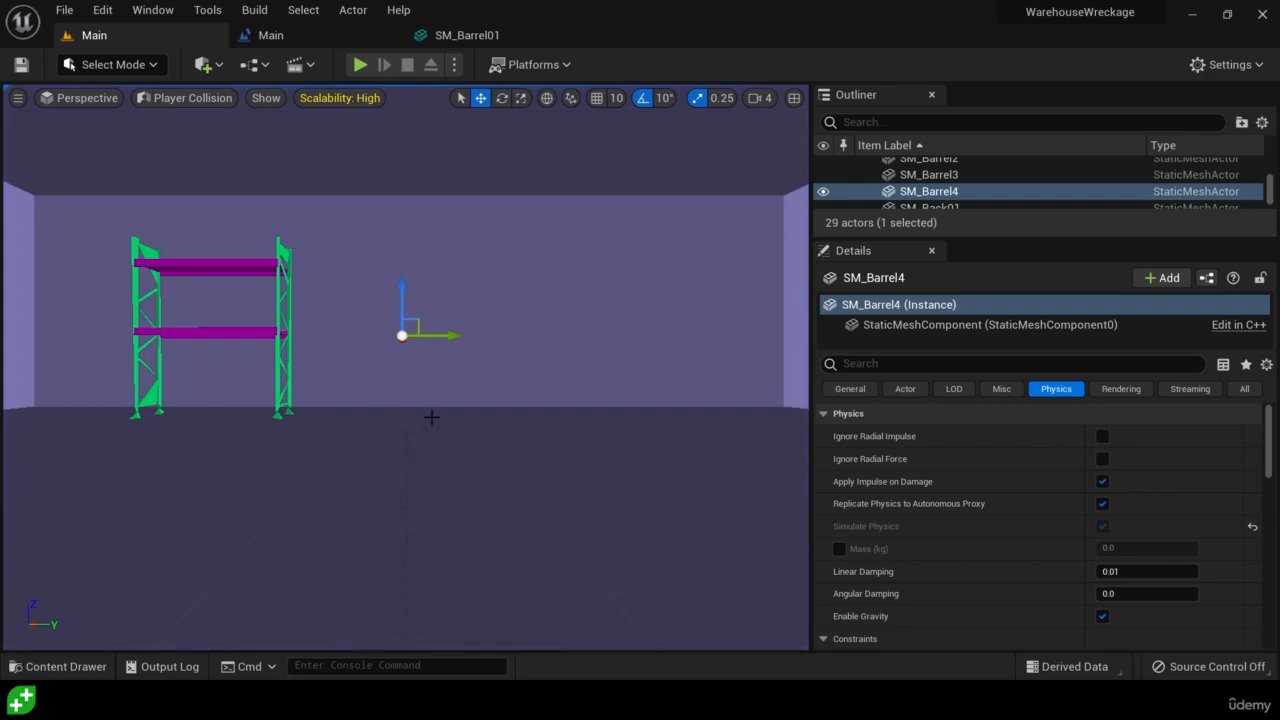
# Add a 10DOP-Z simplified collision to the SM_Barrel01 mesh, check its fit around the barrel, and save the mesh.
pyautogui.click(467, 36)
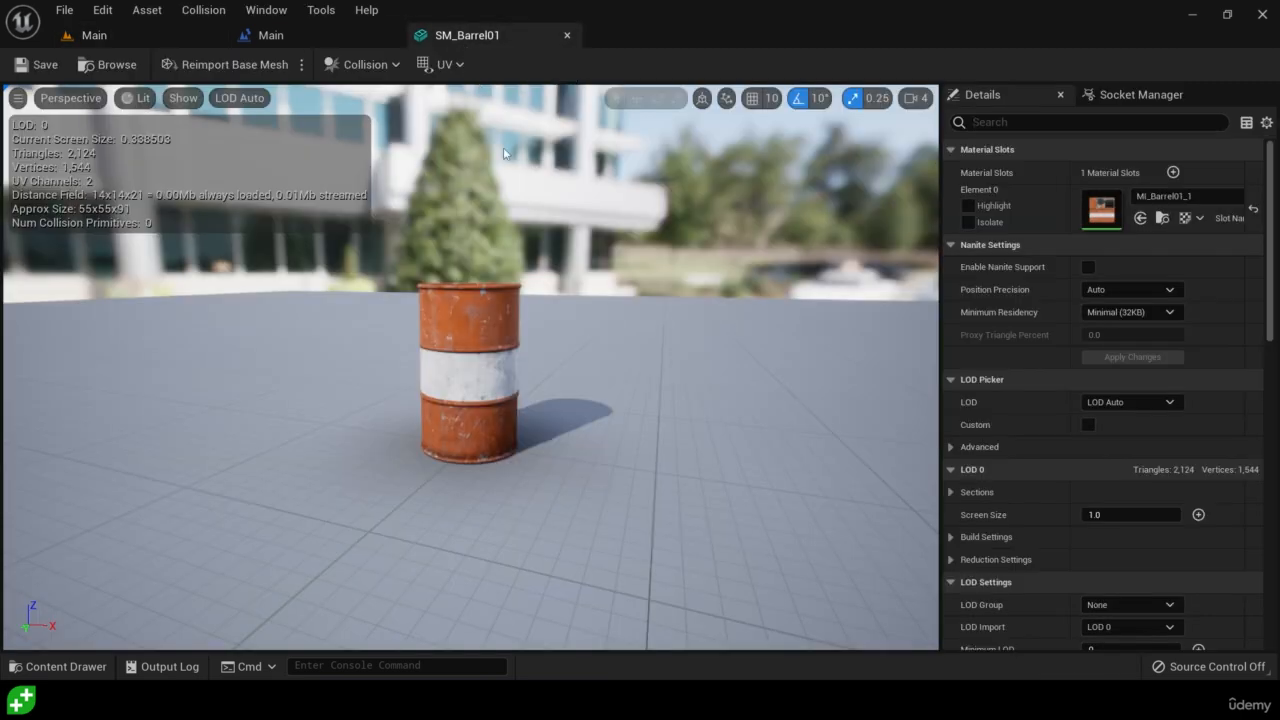
pyautogui.click(404, 65)
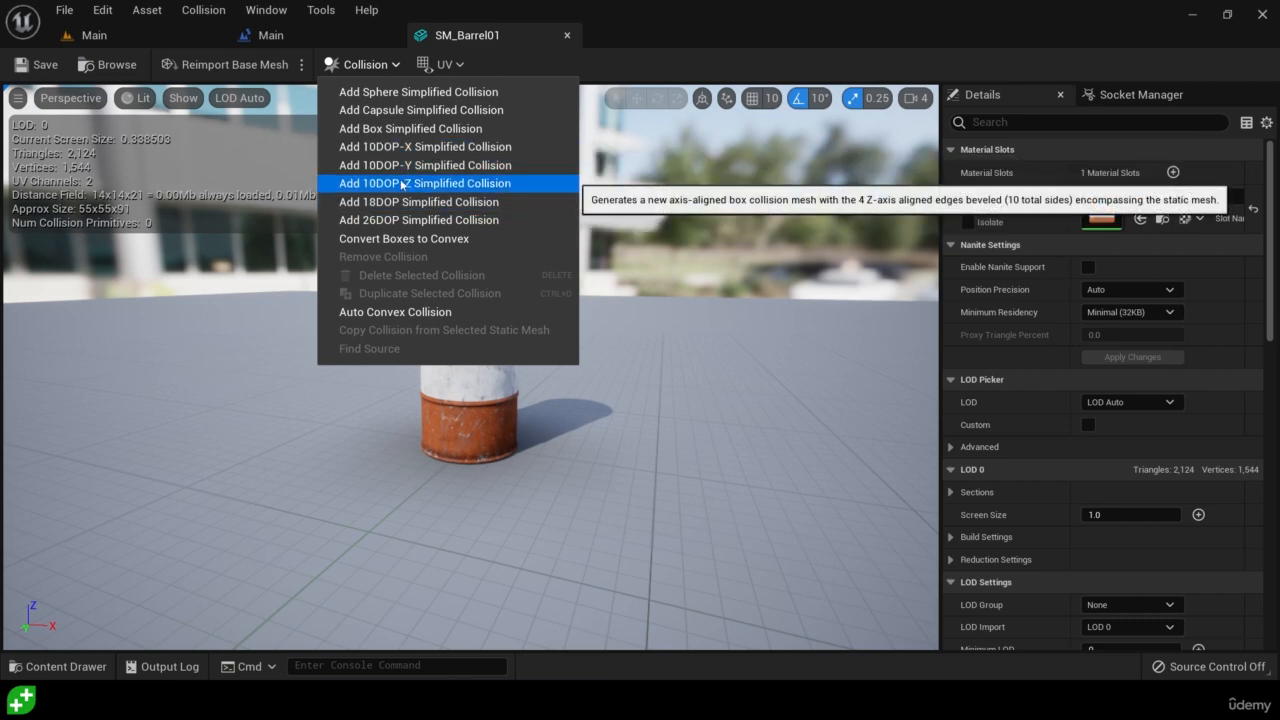
pyautogui.click(470, 186)
pyautogui.moveTo(470, 375); pyautogui.dragTo(452, 456, button='right')
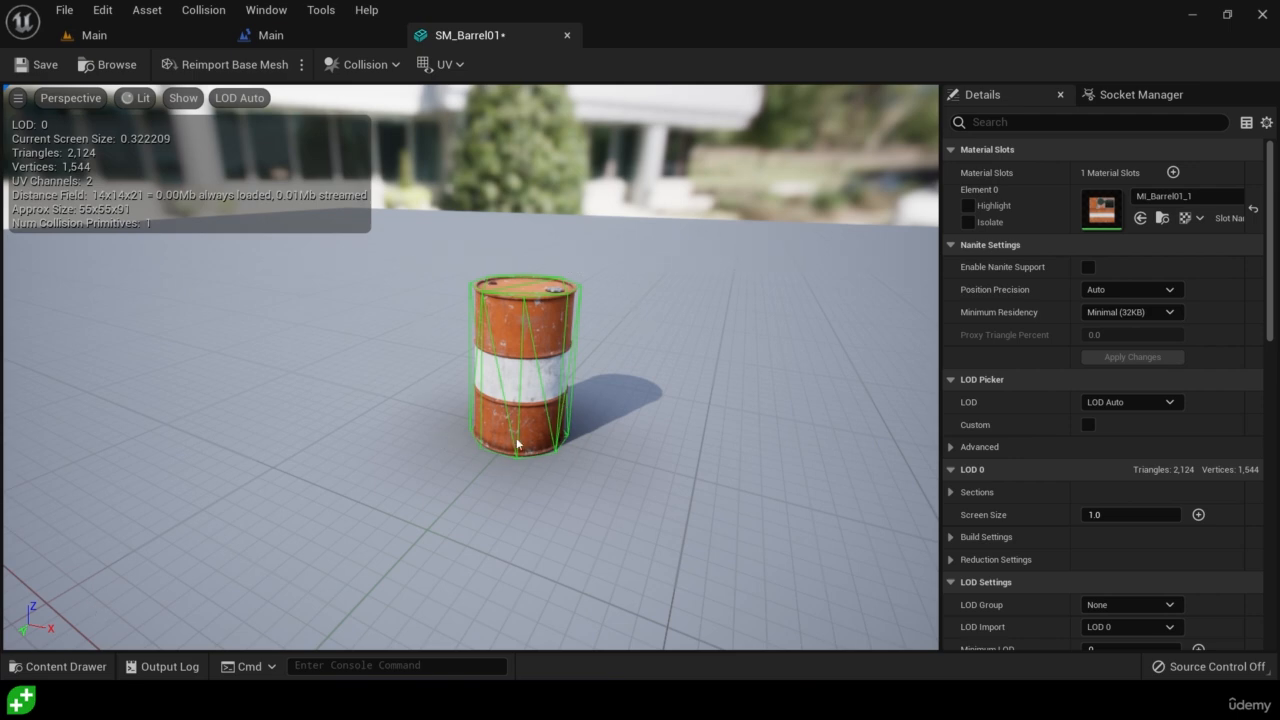
pyautogui.moveTo(495, 415); pyautogui.dragTo(506, 322)
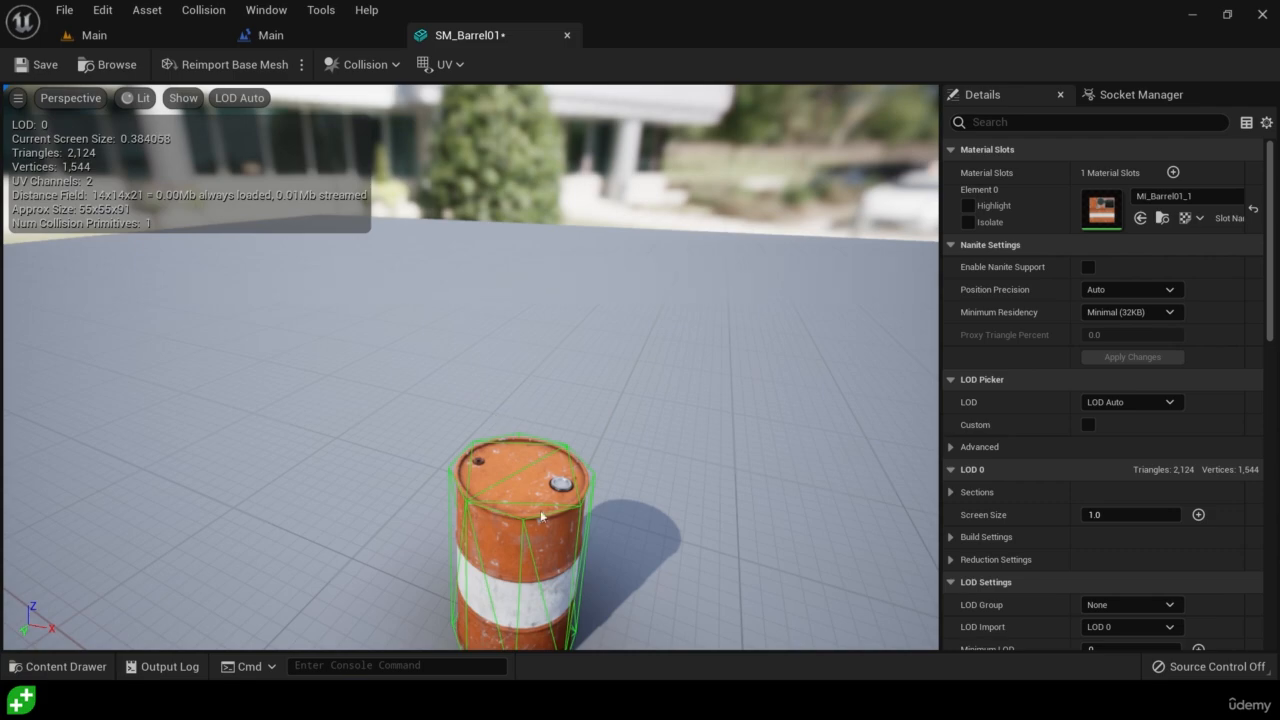
pyautogui.moveTo(541, 512)
pyautogui.mouseDown(button='right')
pyautogui.moveTo(548, 385)
pyautogui.moveTo(549, 512)
pyautogui.mouseUp(button='right')
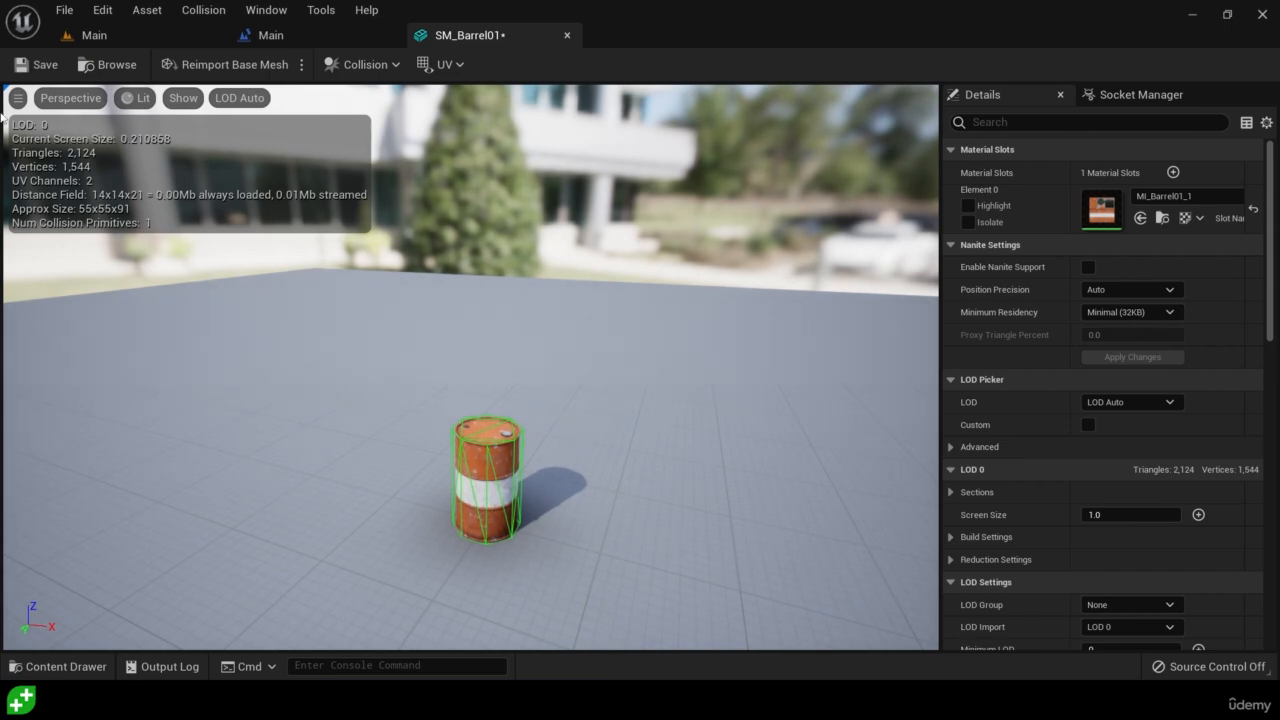
pyautogui.click(45, 65)
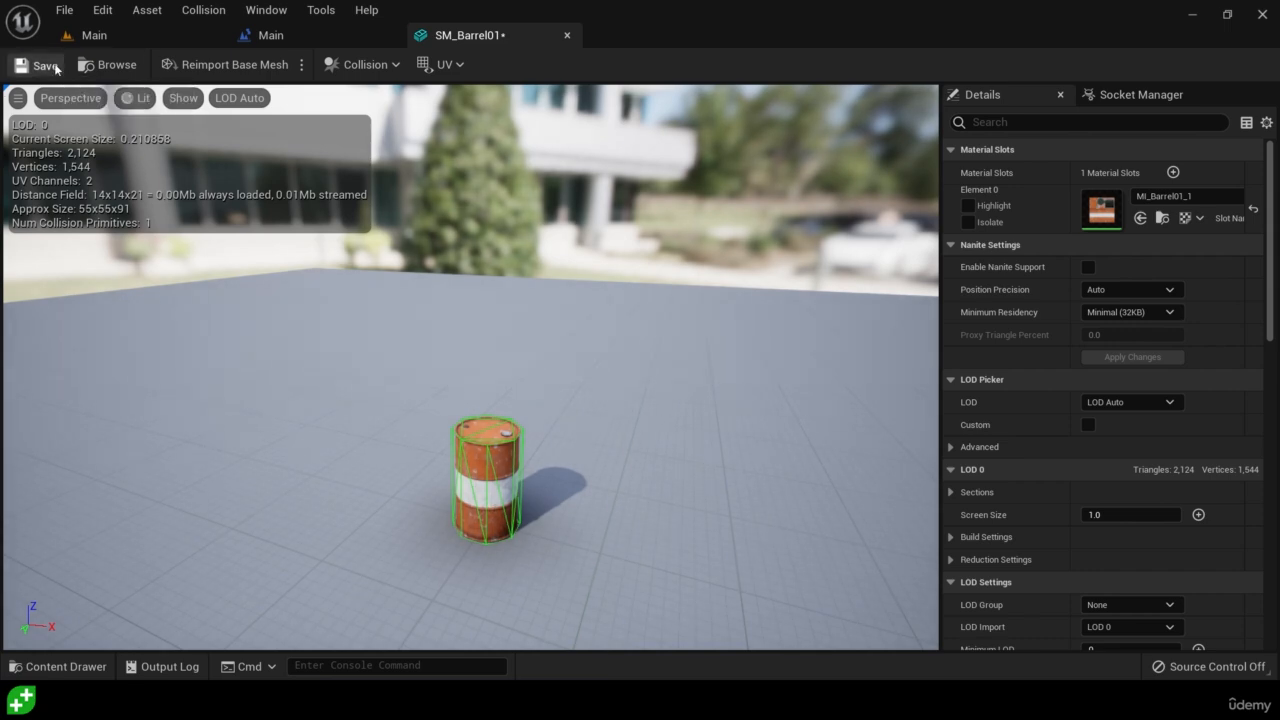
# Examine the new collision shapes on the barrel stack in the Main level and return the viewport to Lit.
pyautogui.click(195, 35)
pyautogui.press('w')
pyautogui.moveTo(190, 145)
pyautogui.mouseDown(button='right')
pyautogui.moveTo(204, 152)
pyautogui.moveTo(188, 160)
pyautogui.moveTo(190, 145)
pyautogui.mouseUp(button='right')
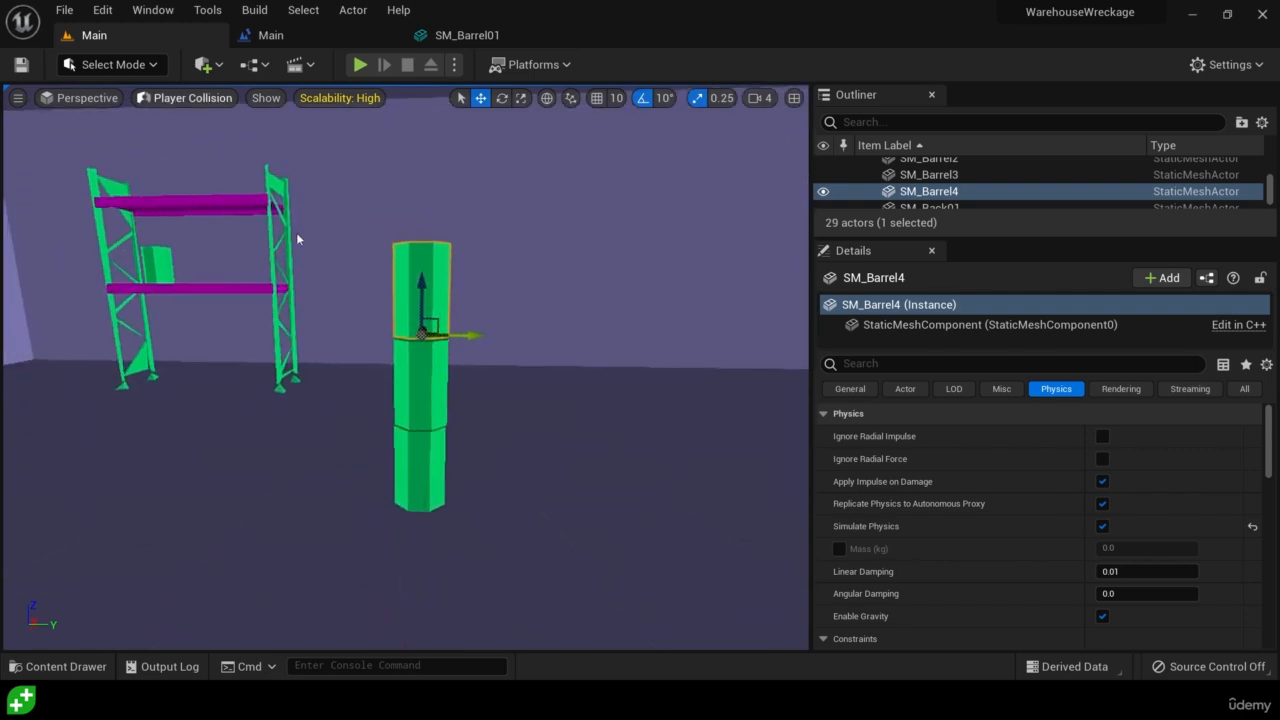
pyautogui.press('a')
pyautogui.moveTo(298, 238); pyautogui.dragTo(470, 240, button='right')
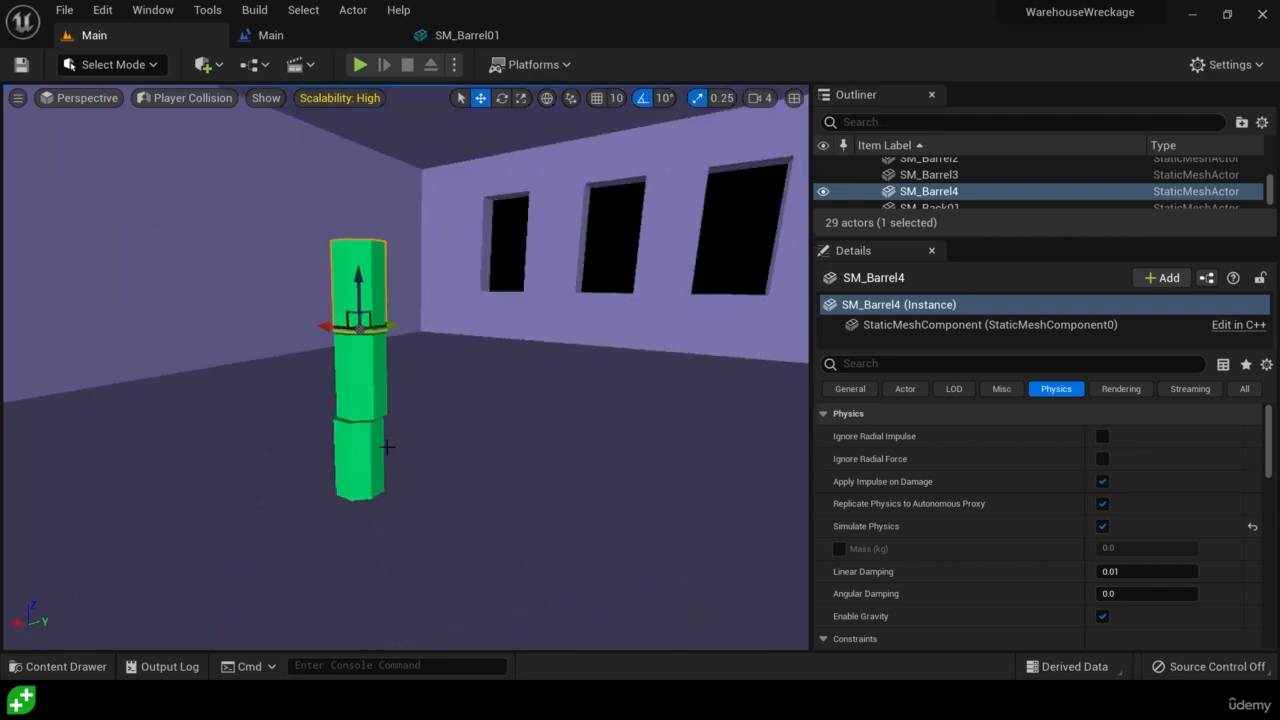
pyautogui.click(204, 98)
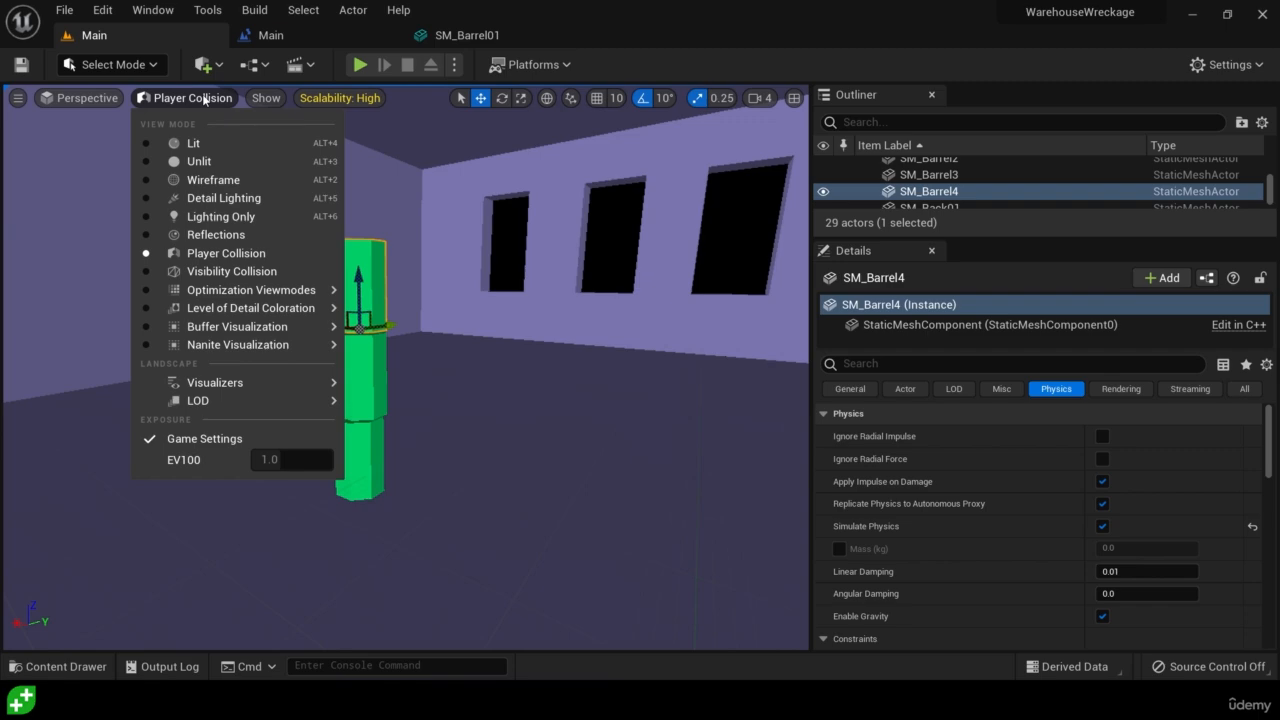
pyautogui.click(206, 143)
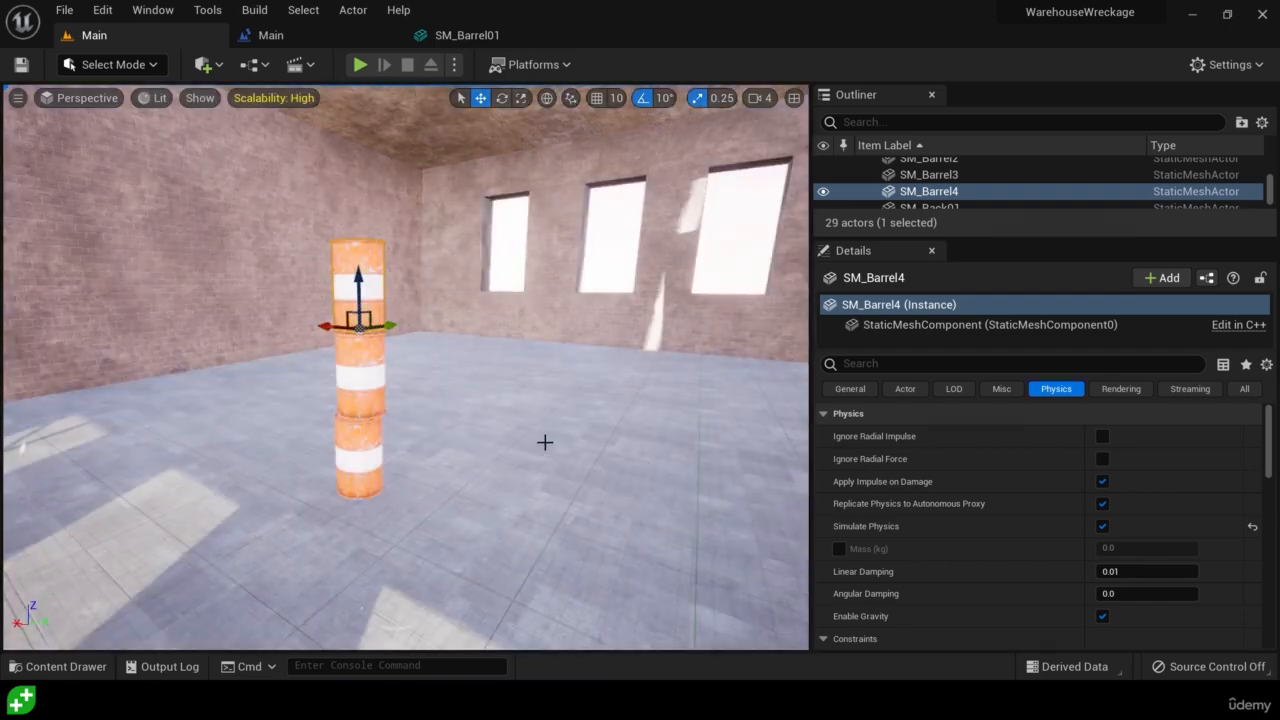
# Play the level, approach the barrel stack and shoot a projectile at it to test the new collision.
pyautogui.moveTo(543, 443); pyautogui.dragTo(488, 440, button='right')
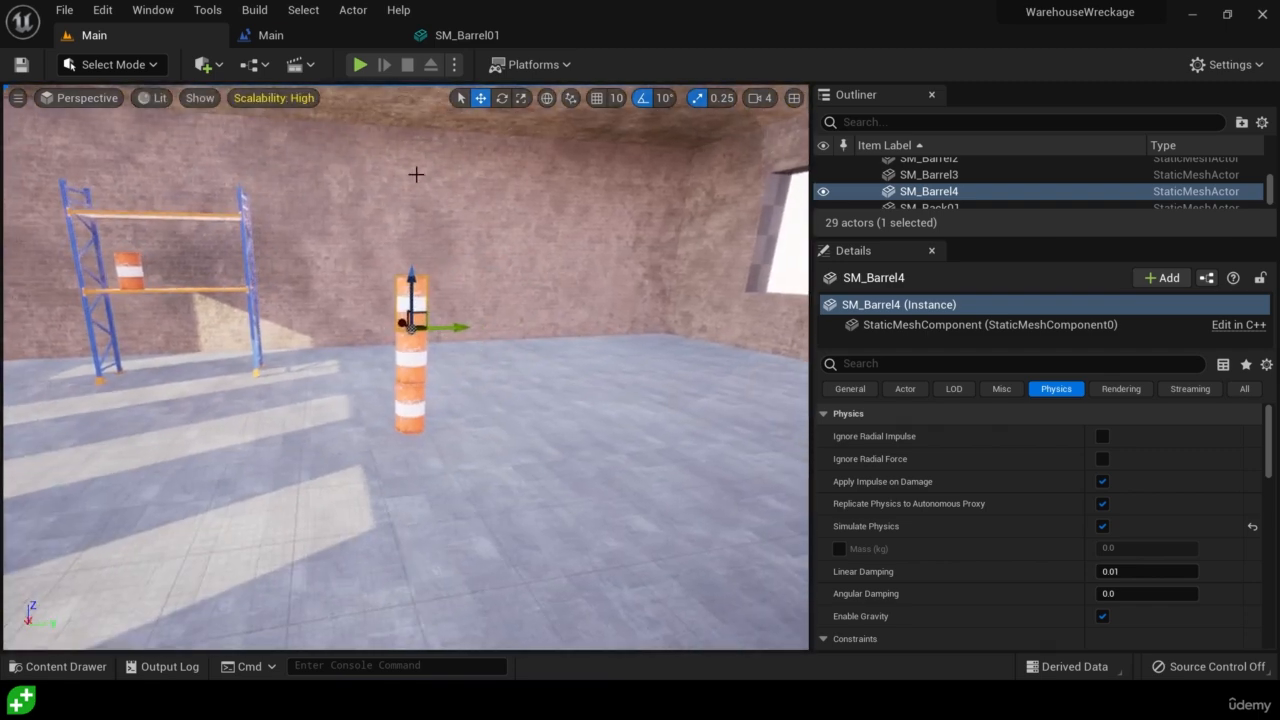
pyautogui.click(360, 64)
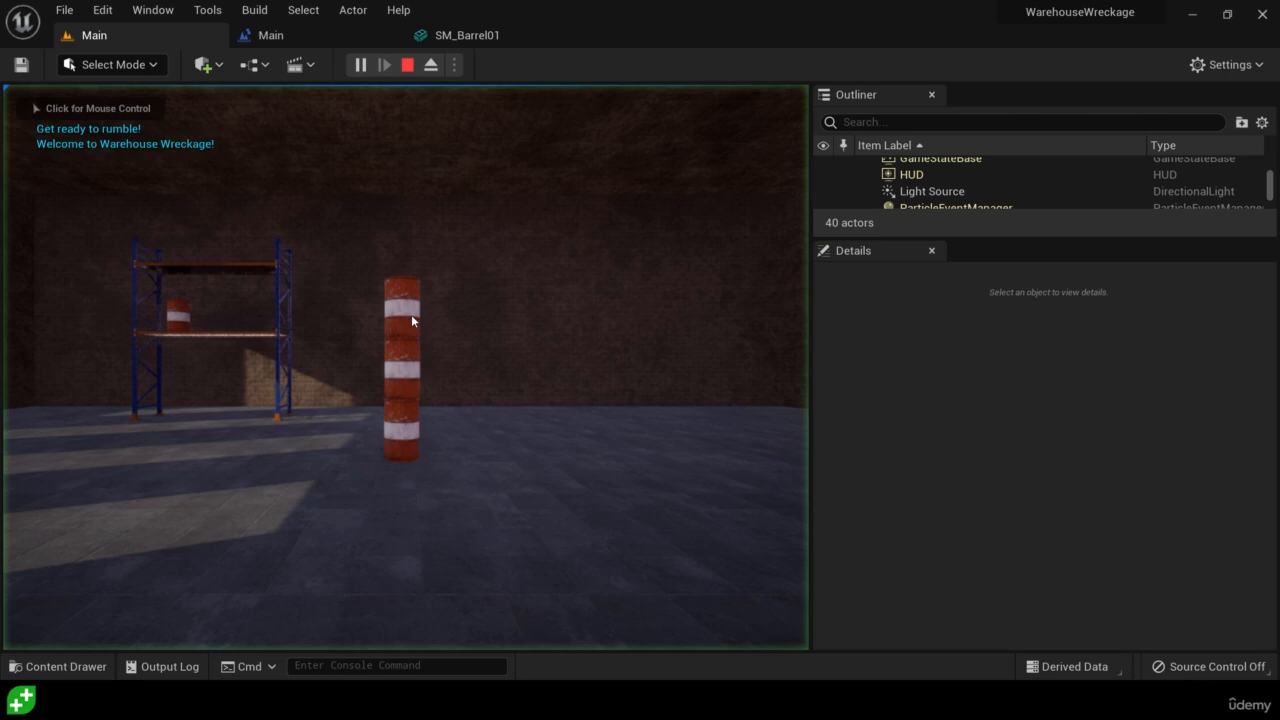
pyautogui.click(449, 423)
pyautogui.press('w')
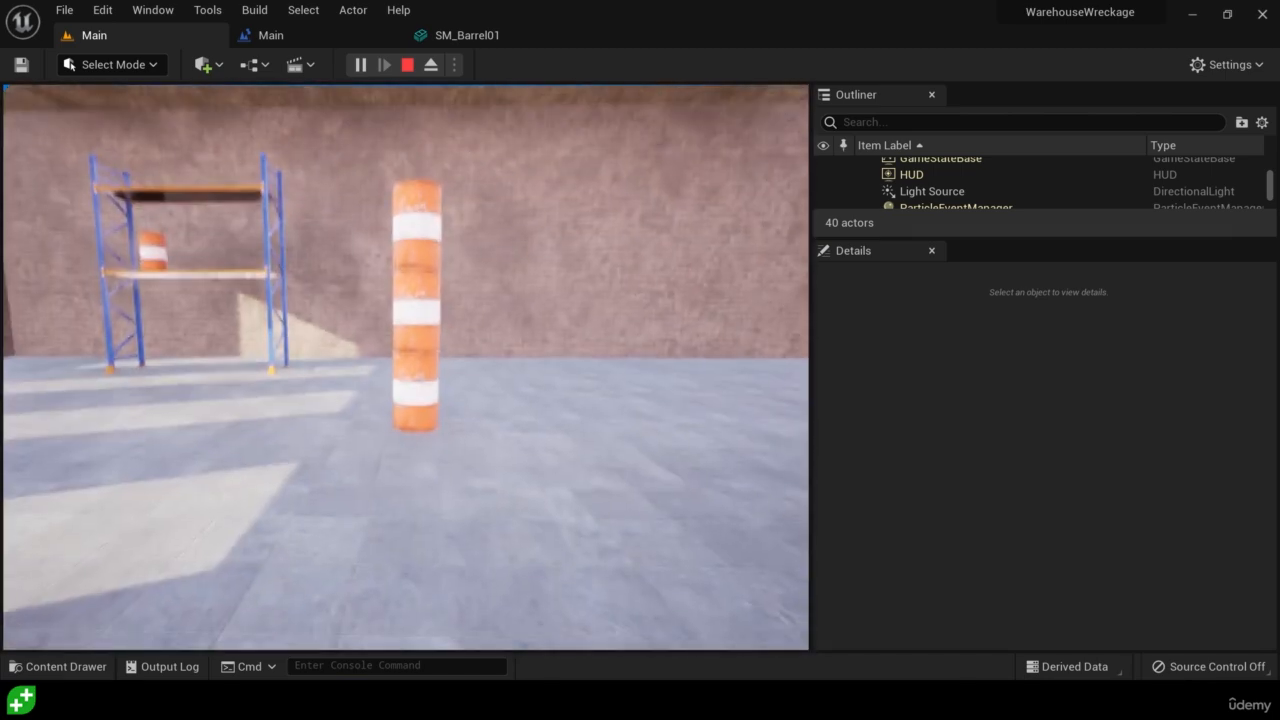
pyautogui.click(406, 367)
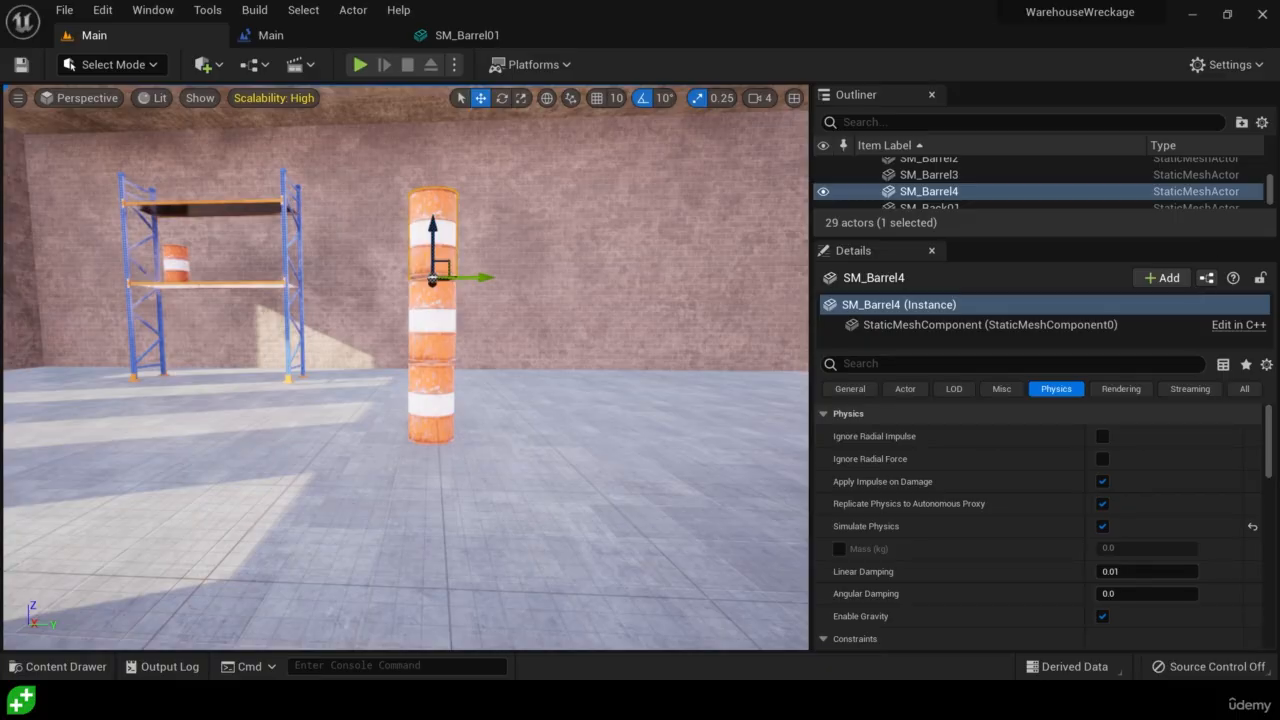
# Create a StaticMeshActor subclass Blueprint named BP_Barrel in the Content folder from the bottom barrel of the stack.
pyautogui.hotkey('ctrl', 'space')
pyautogui.hotkey('ctrl', 'space')
pyautogui.click(440, 388)
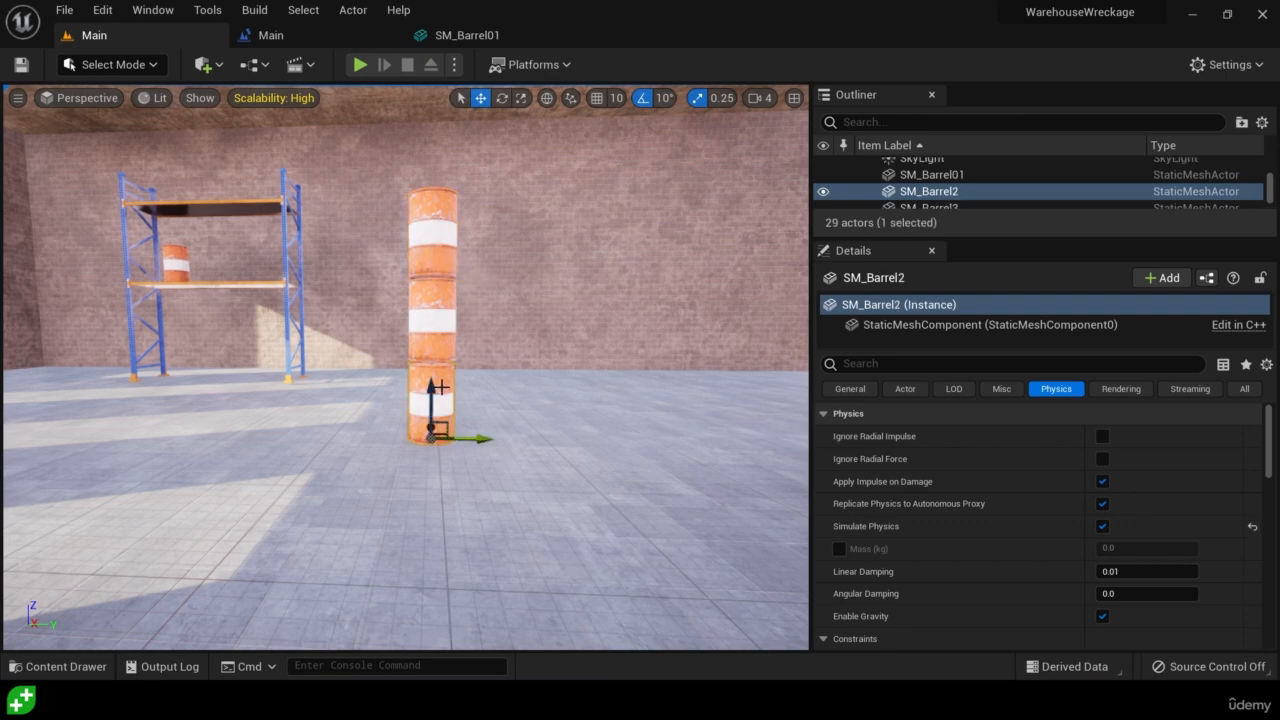
pyautogui.click(1207, 280)
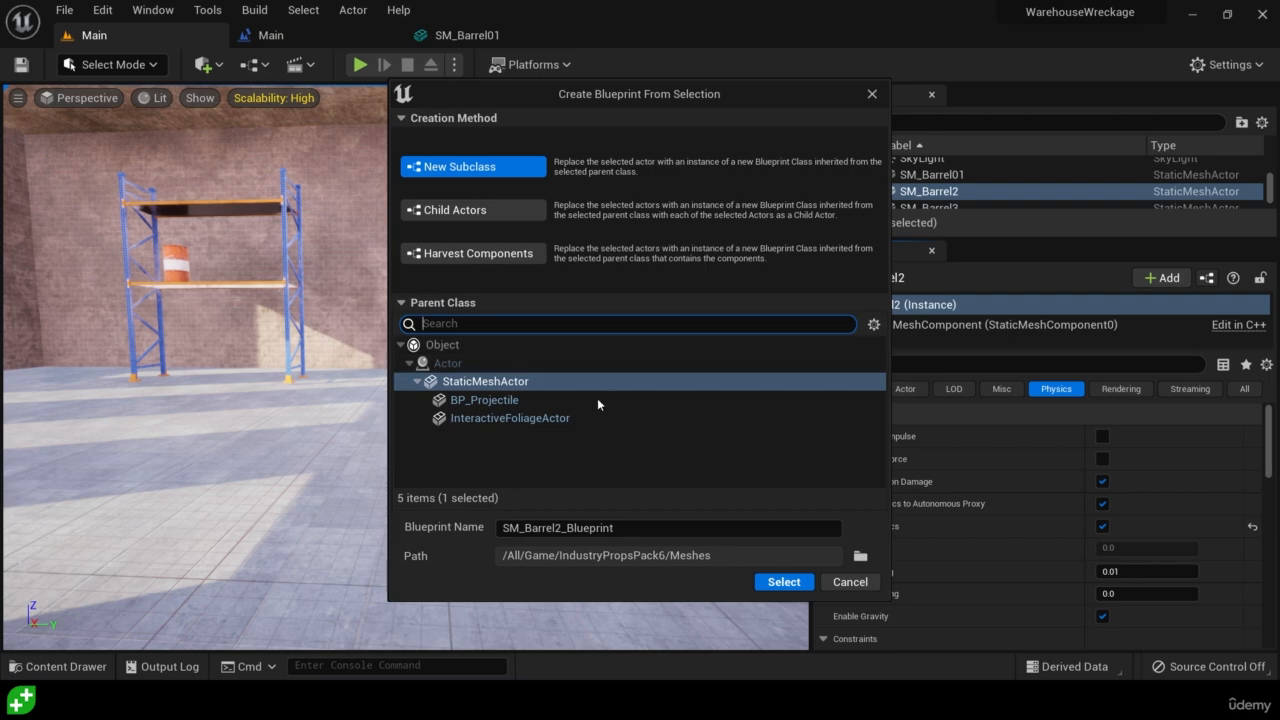
pyautogui.click(578, 531)
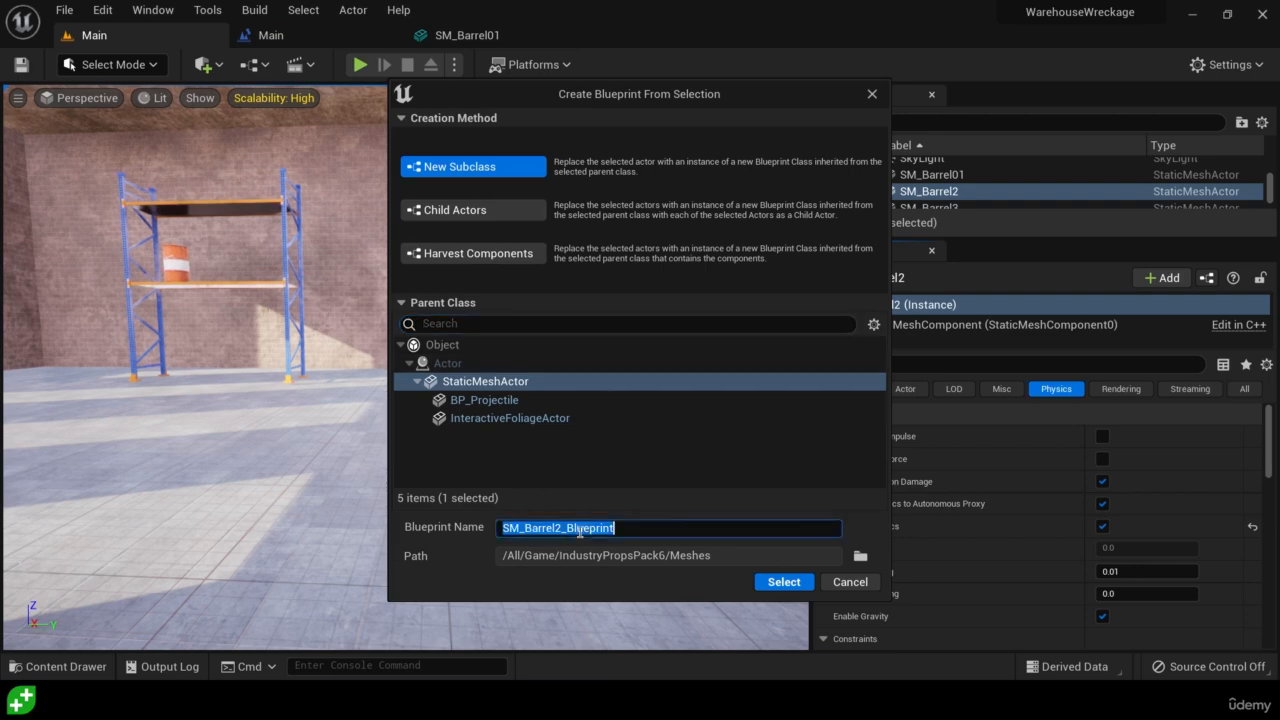
pyautogui.write('BP_Barrel')
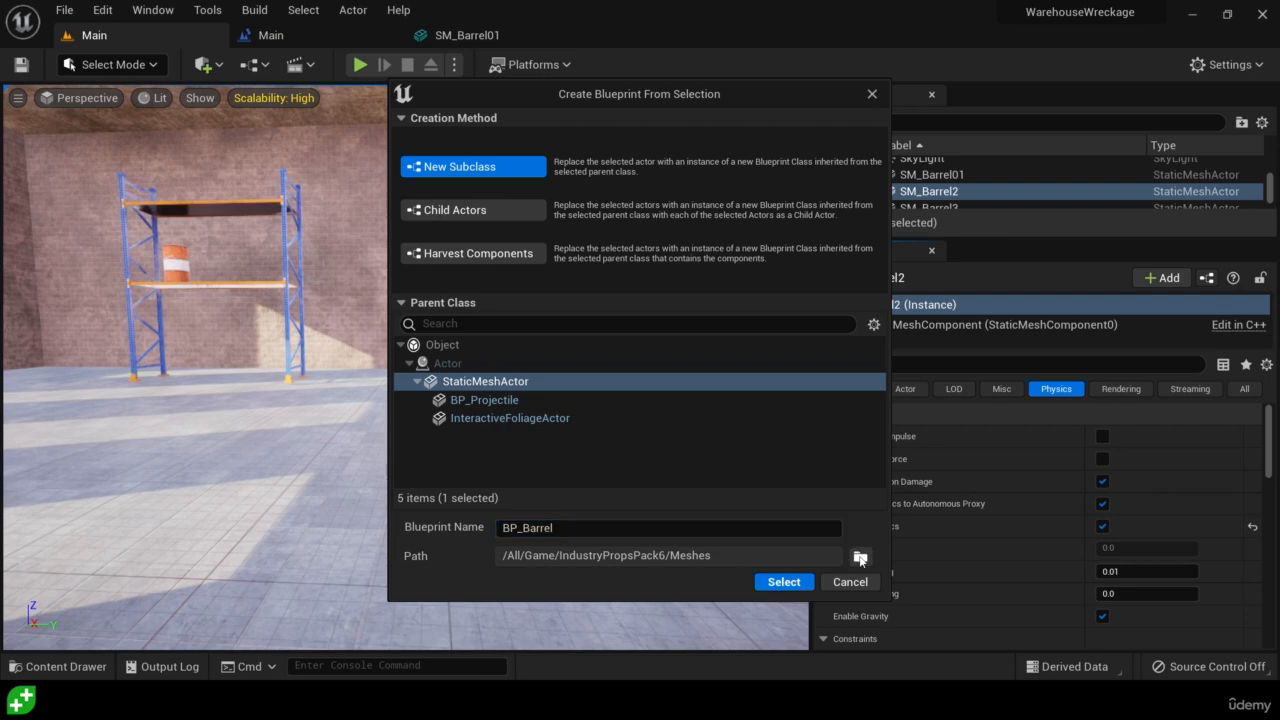
pyautogui.click(859, 556)
pyautogui.click(608, 251)
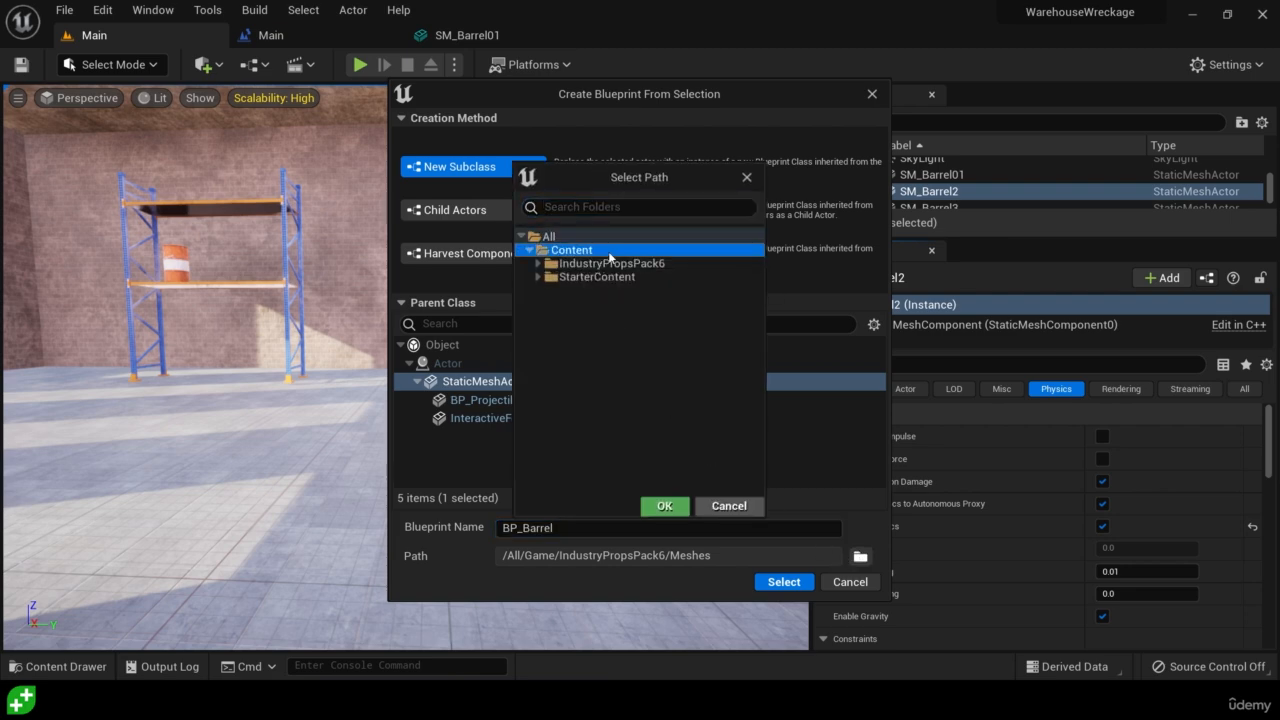
pyautogui.click(664, 506)
pyautogui.click(785, 583)
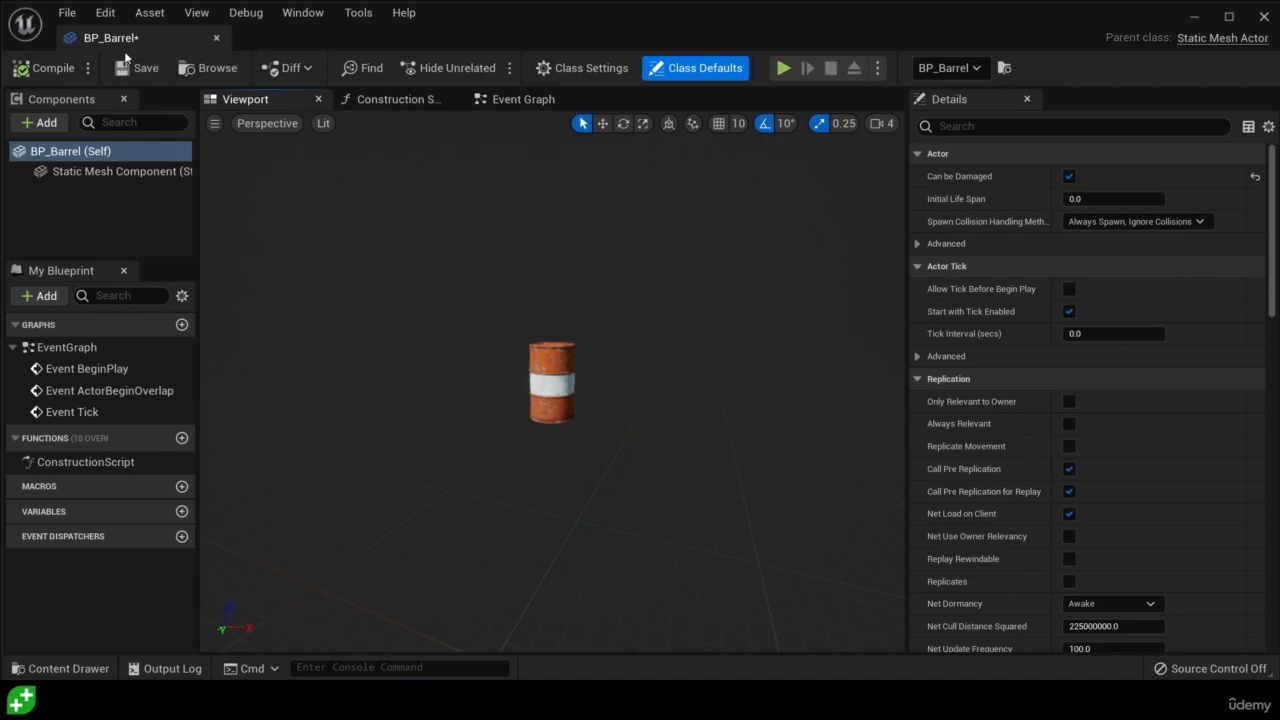
# Dock the BP_Barrel editor beside the other tabs, override its Static Mesh Component's mass with 1000 kg, and save the Blueprint.
pyautogui.moveTo(132, 38); pyautogui.dragTo(563, 37)
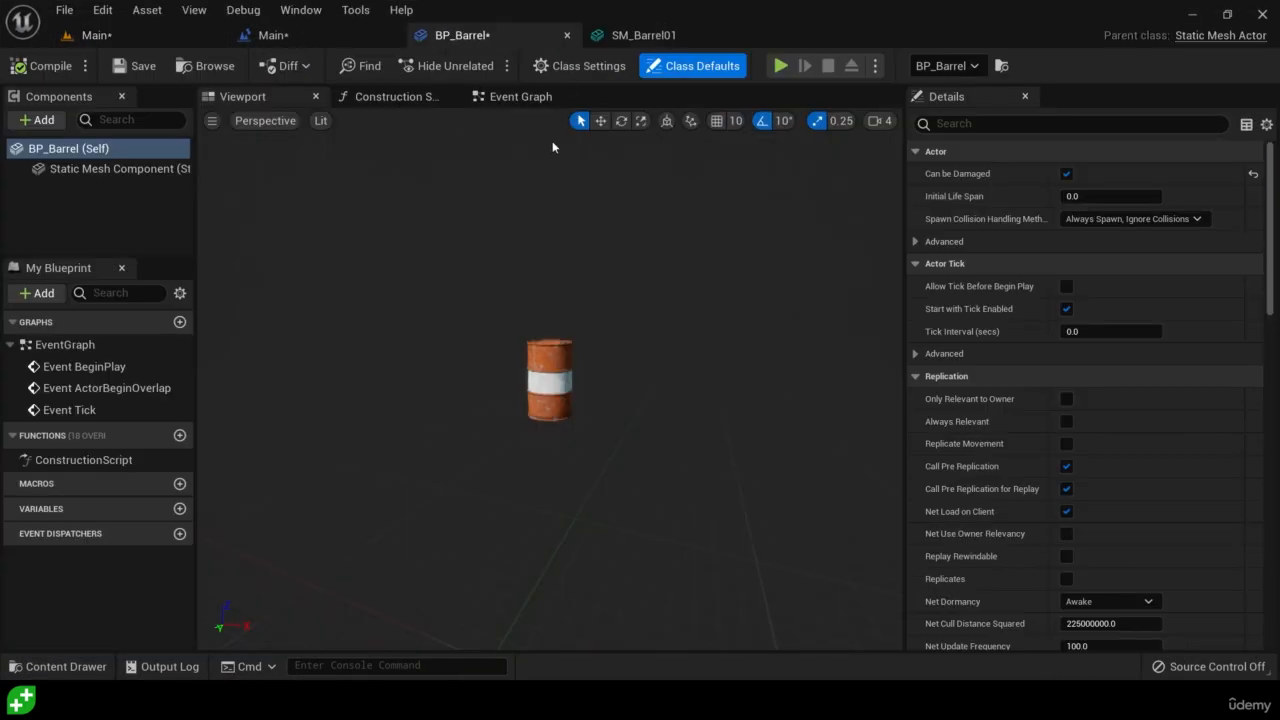
pyautogui.click(139, 170)
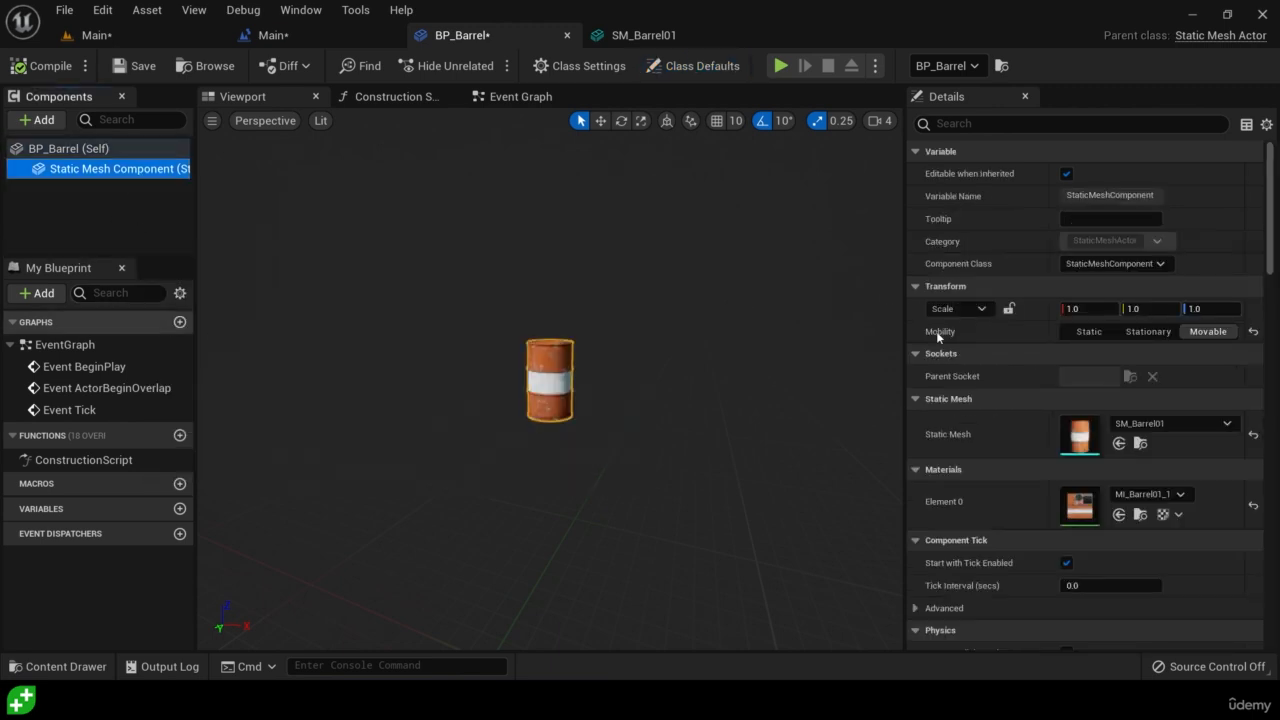
pyautogui.scroll(-3, 960, 380)
pyautogui.scroll(-1, 985, 423)
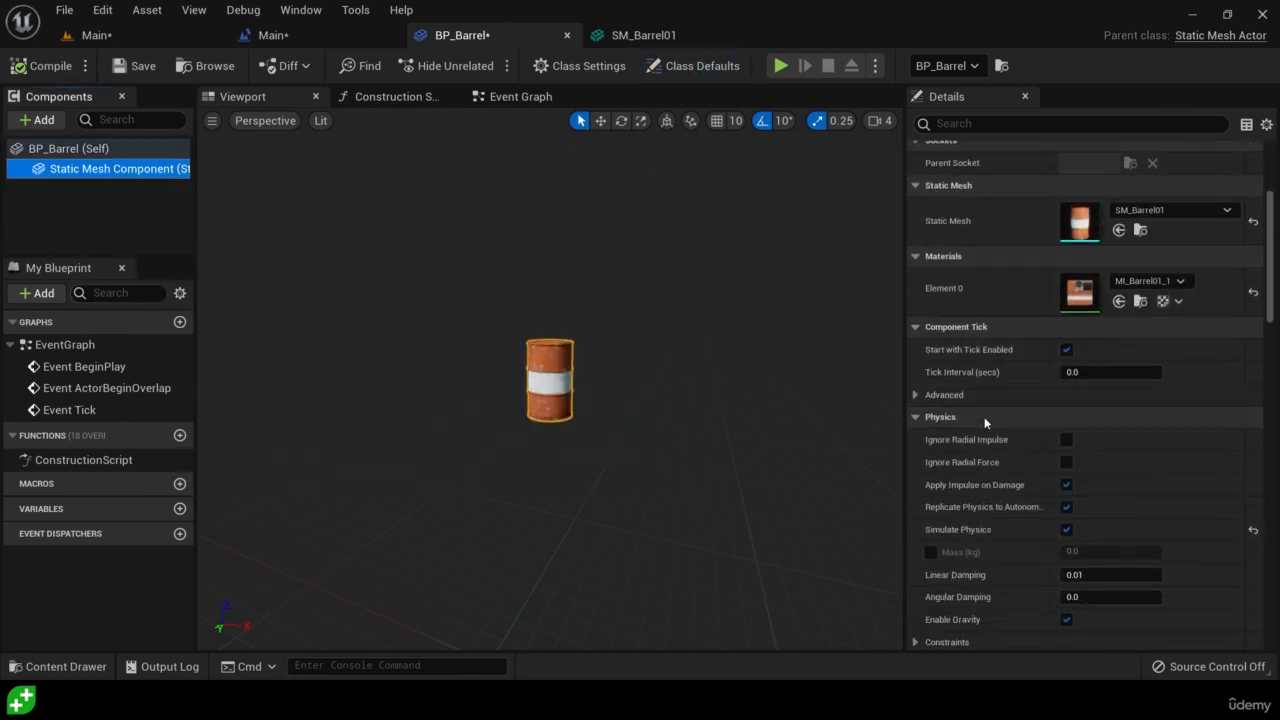
pyautogui.scroll(-1, 985, 423)
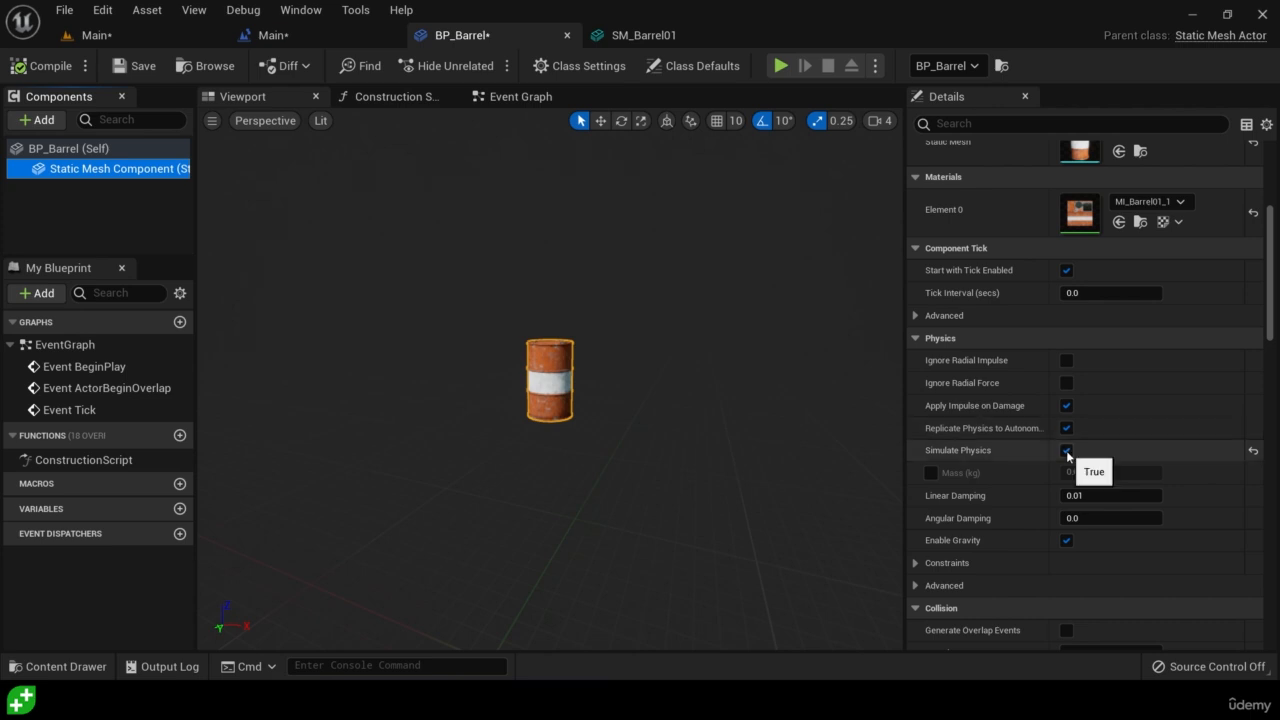
pyautogui.click(931, 472)
pyautogui.click(1110, 472)
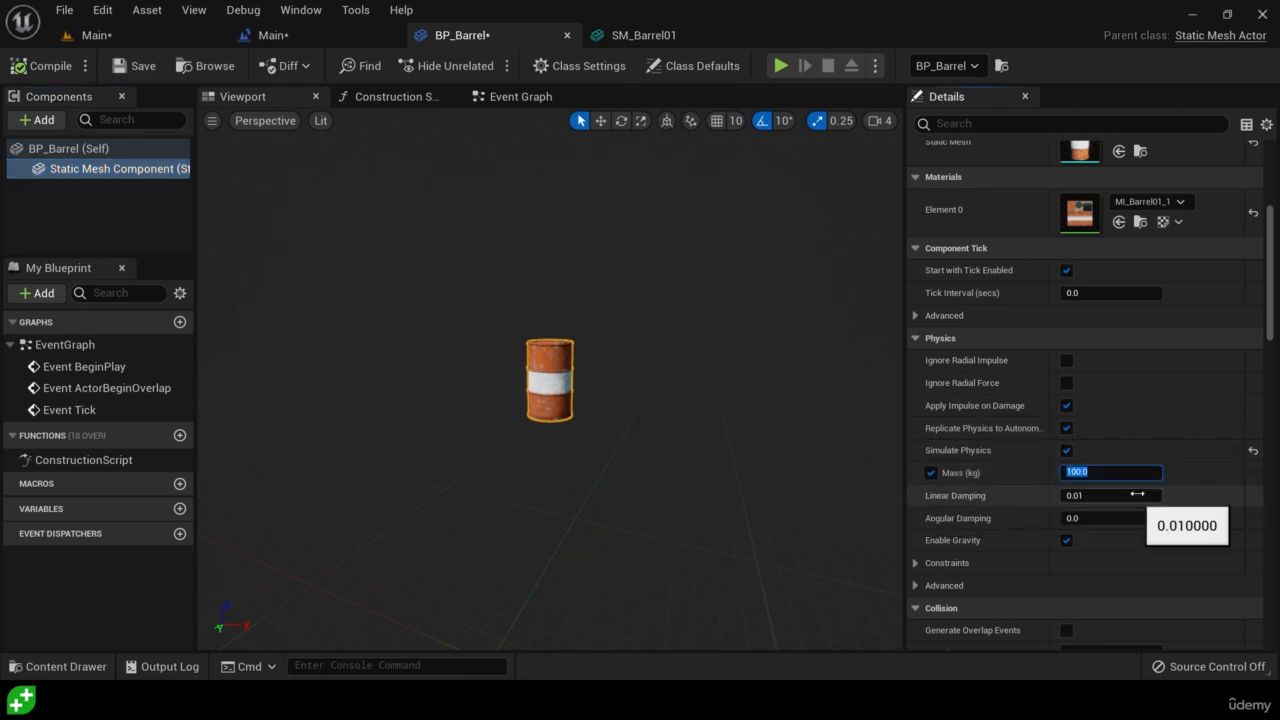
pyautogui.write('1000')
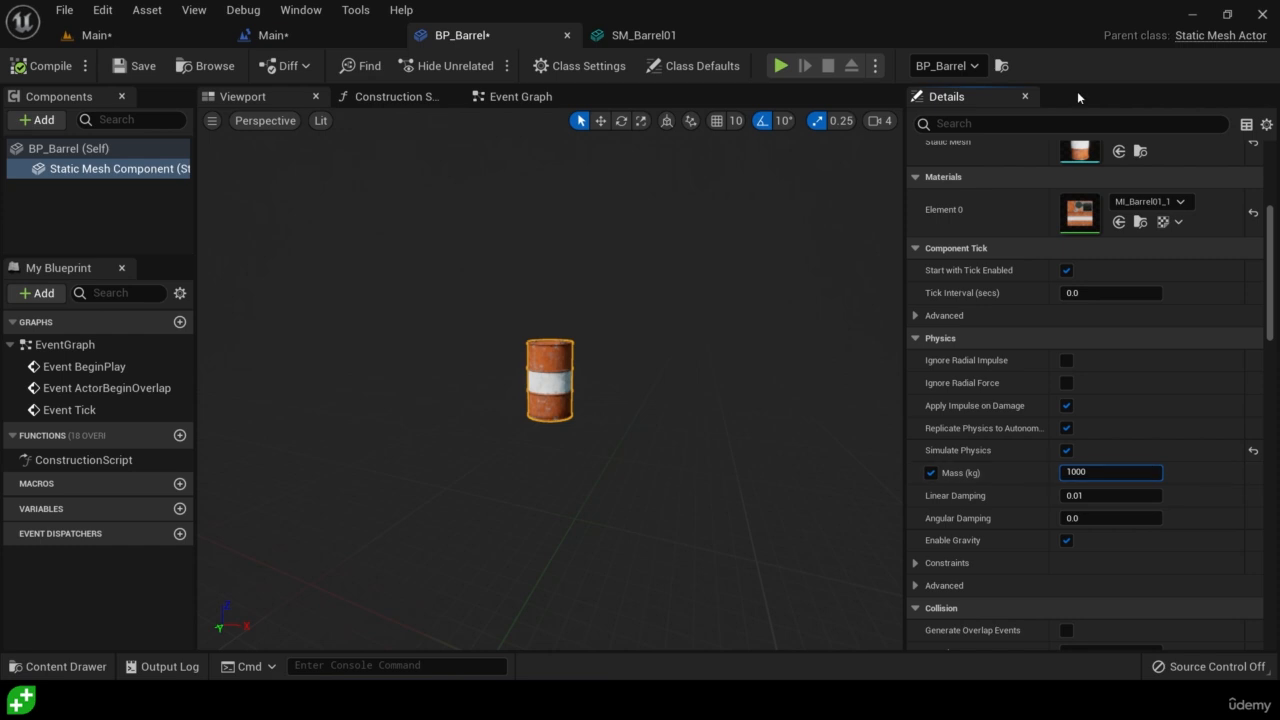
pyautogui.hotkey('ctrl', 's')
# Delete the existing barrels from the Main level and place one BP_Barrel on the warehouse floor in front of the rack.
pyautogui.click(179, 30)
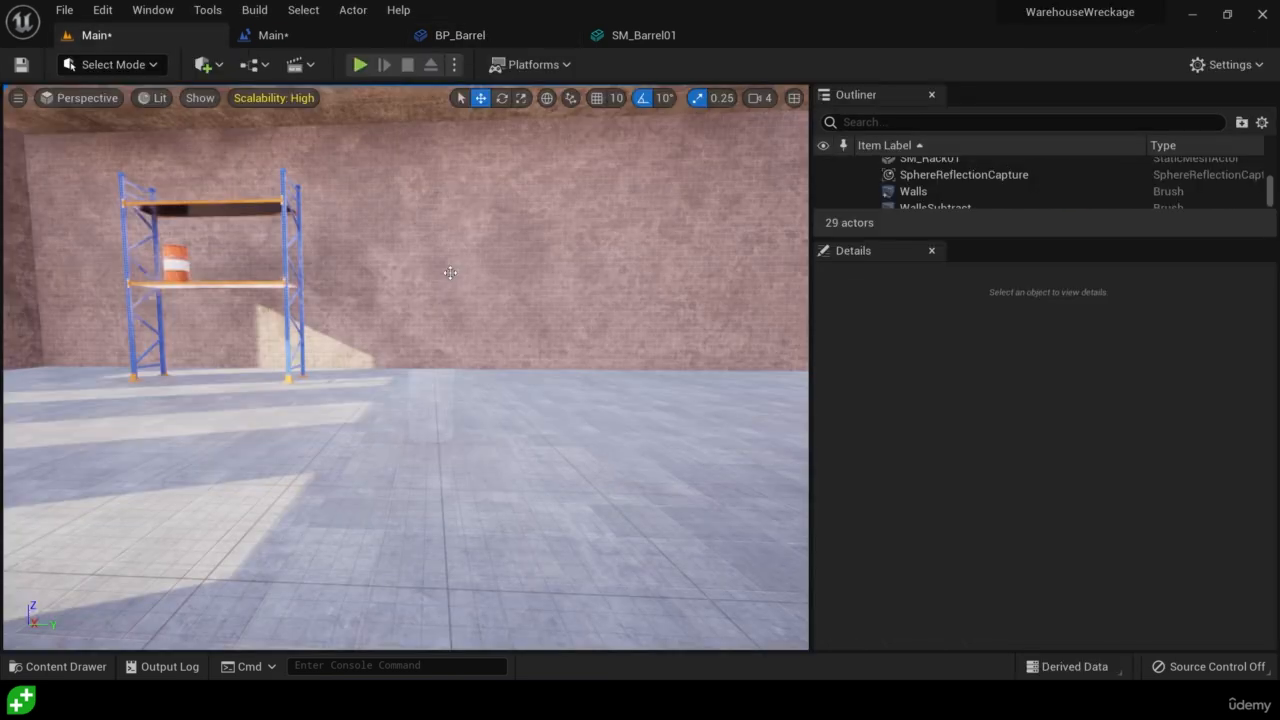
pyautogui.click(168, 260)
pyautogui.press('Delete')
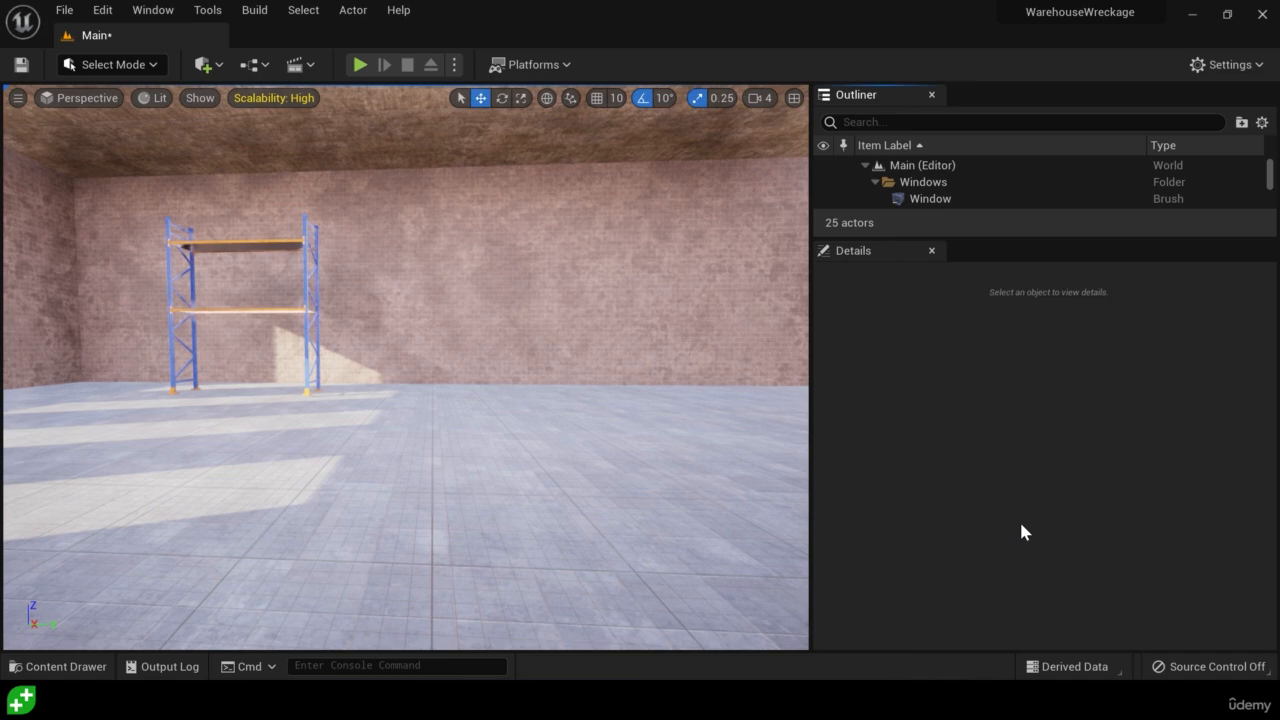
pyautogui.click(57, 666)
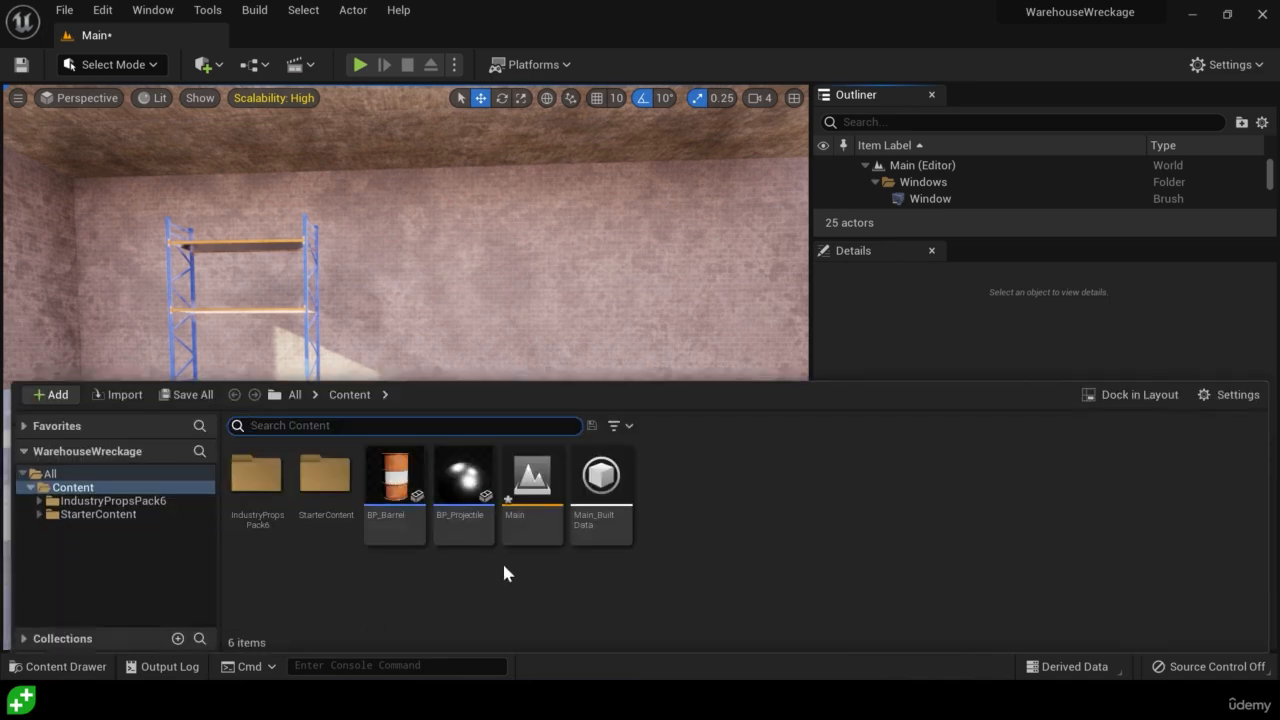
pyautogui.moveTo(395, 478)
pyautogui.mouseDown()
pyautogui.moveTo(414, 517)
pyautogui.moveTo(553, 318)
pyautogui.moveTo(383, 477)
pyautogui.moveTo(400, 471)
pyautogui.moveTo(402, 488)
pyautogui.mouseUp()
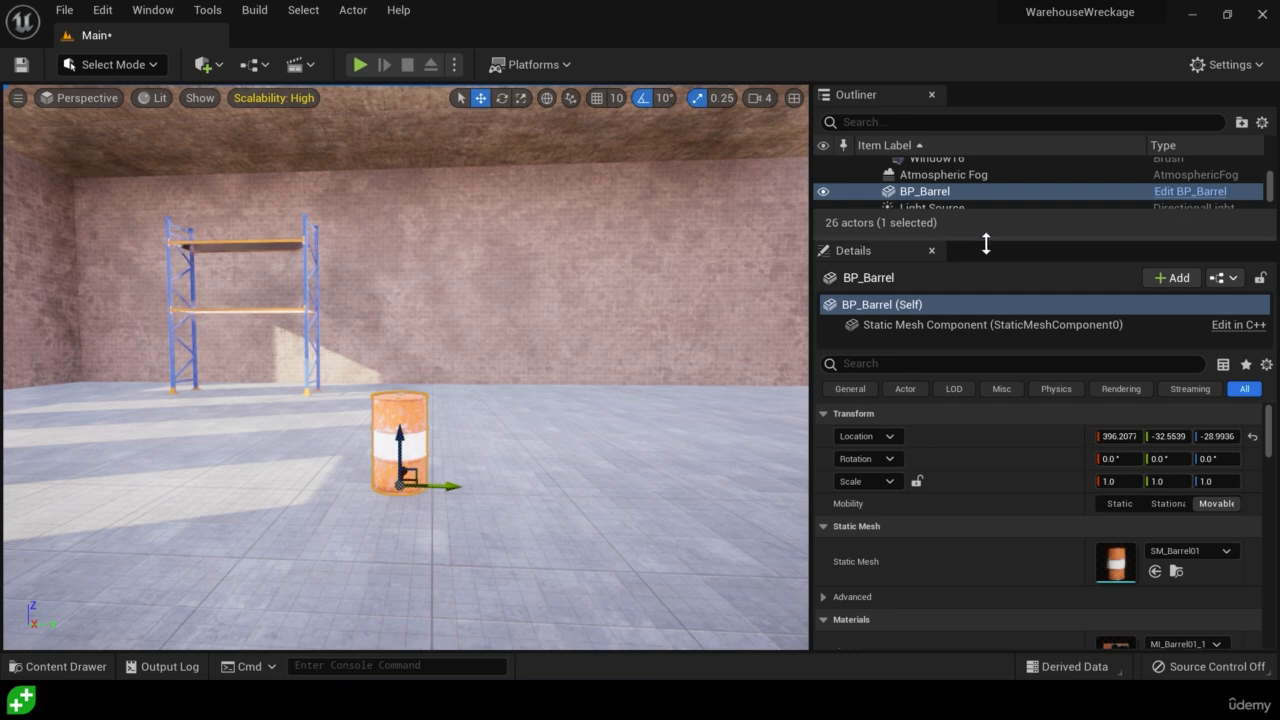
# Enlarge the Outliner and move the BP_Barrel actor into a new folder named BarrelWall.
pyautogui.moveTo(985, 239); pyautogui.dragTo(986, 427)
pyautogui.rightClick(948, 257)
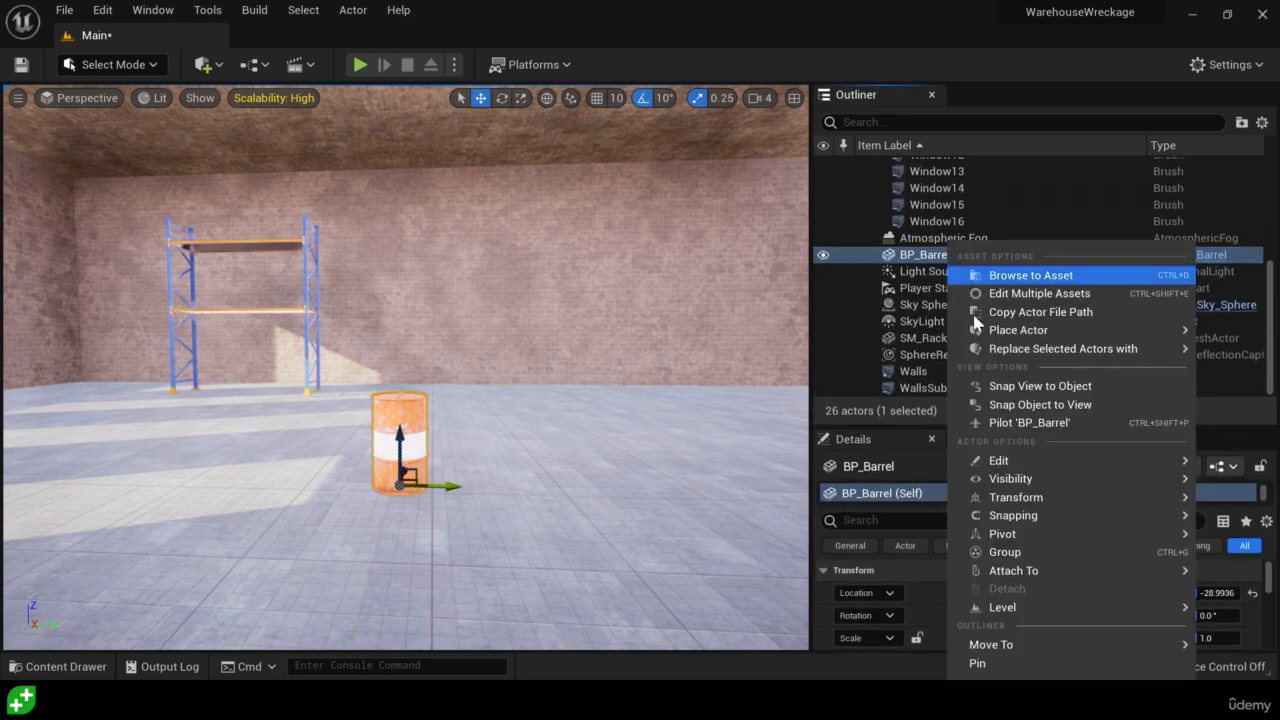
pyautogui.moveTo(1051, 609)
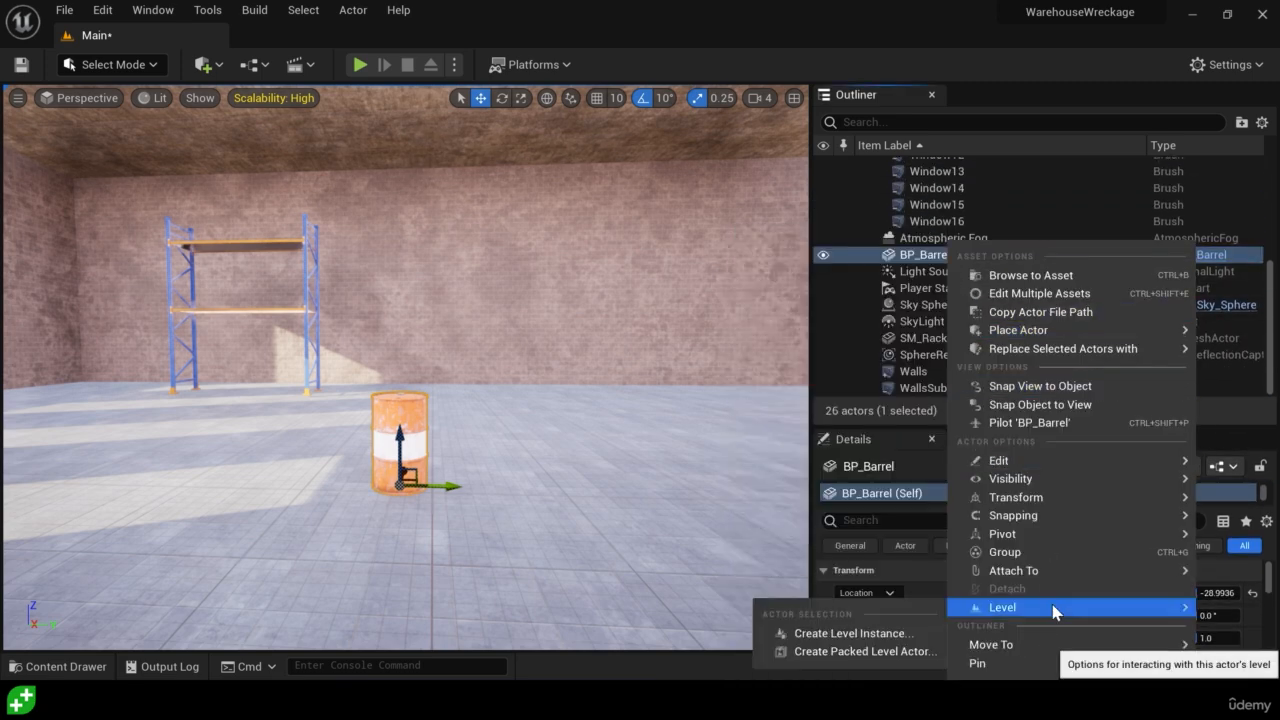
pyautogui.moveTo(1041, 652)
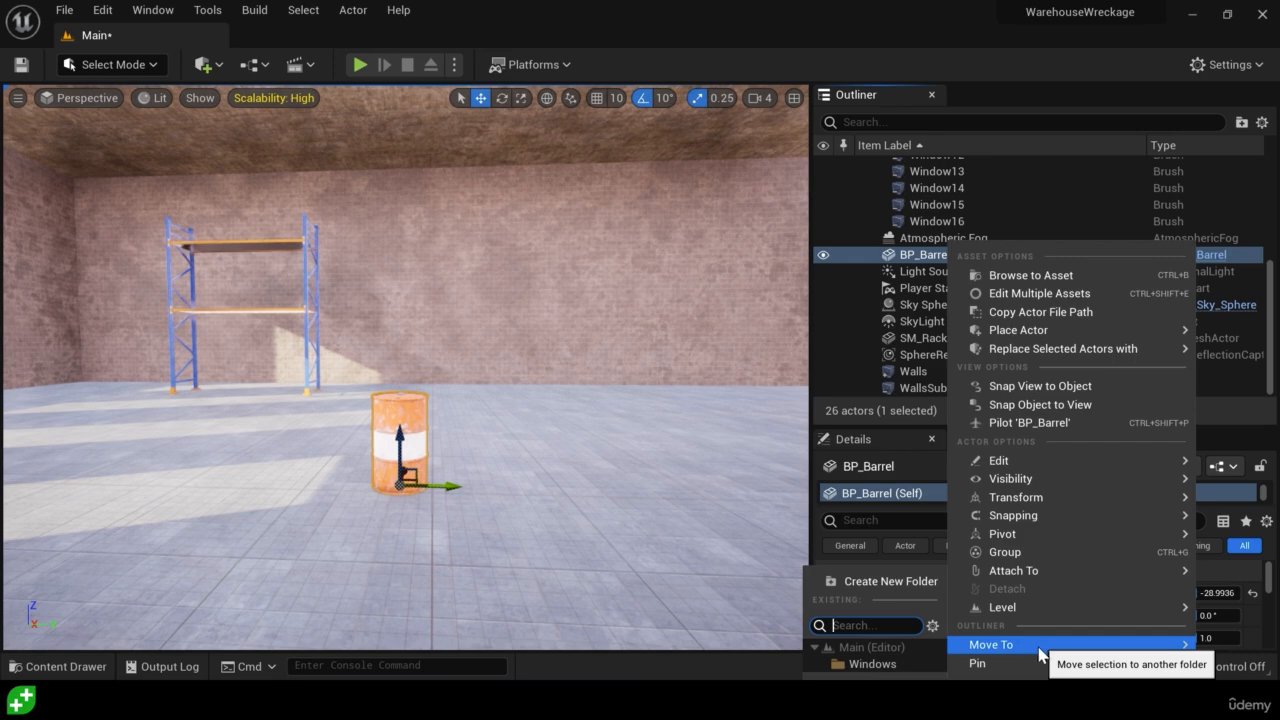
pyautogui.click(862, 581)
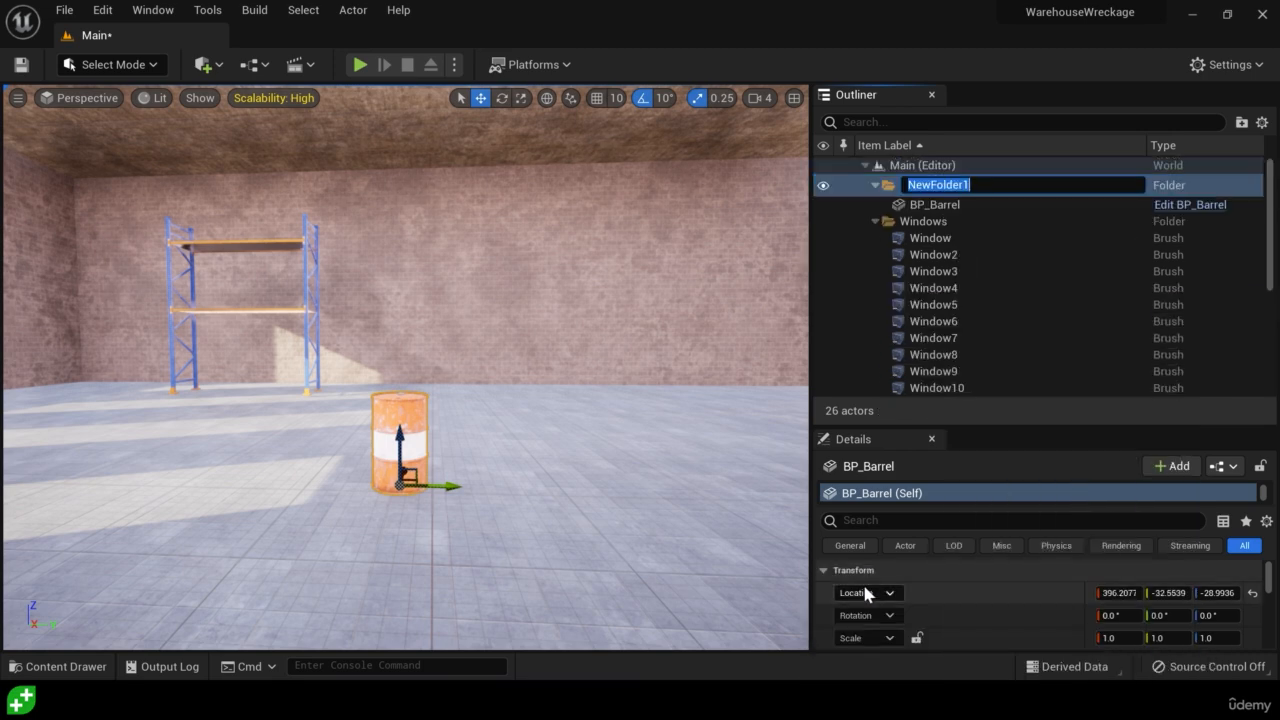
pyautogui.write('BarrelWall')
pyautogui.press('Return')
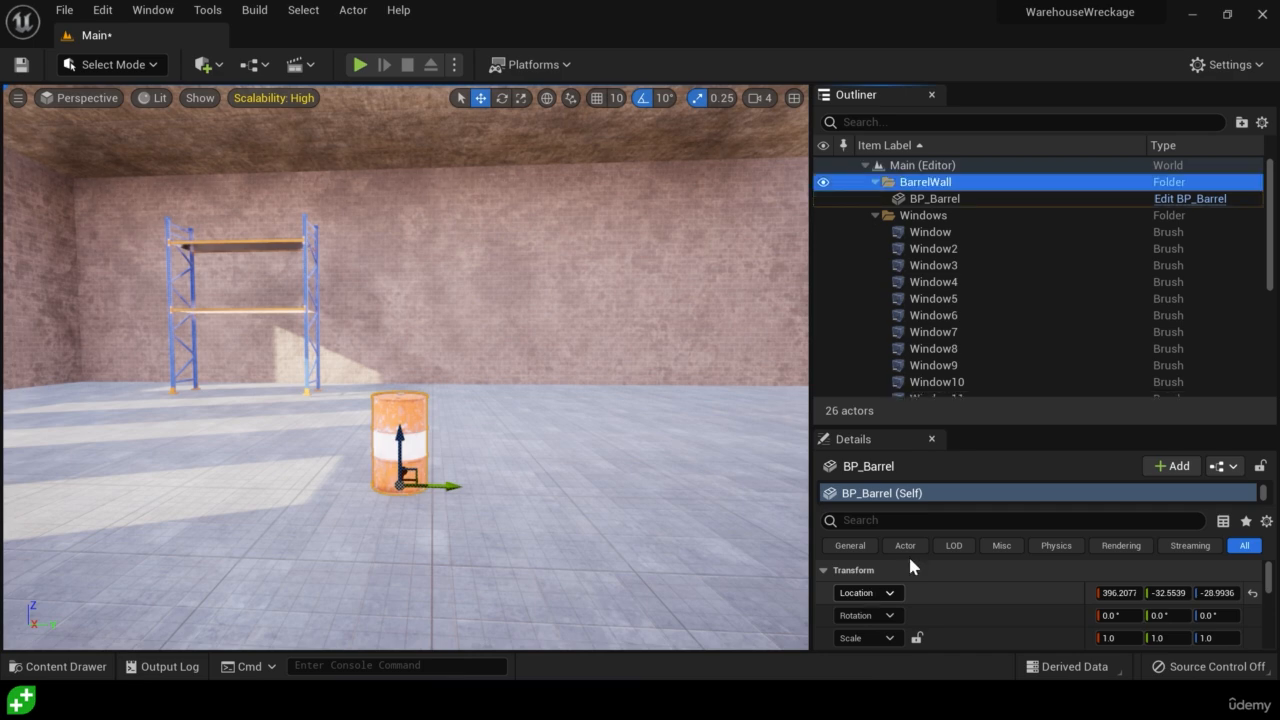
# Duplicate BP_Barrel upward into a stack of four, then copy the stack sideways along Y into a row of five stacks.
pyautogui.click(990, 199)
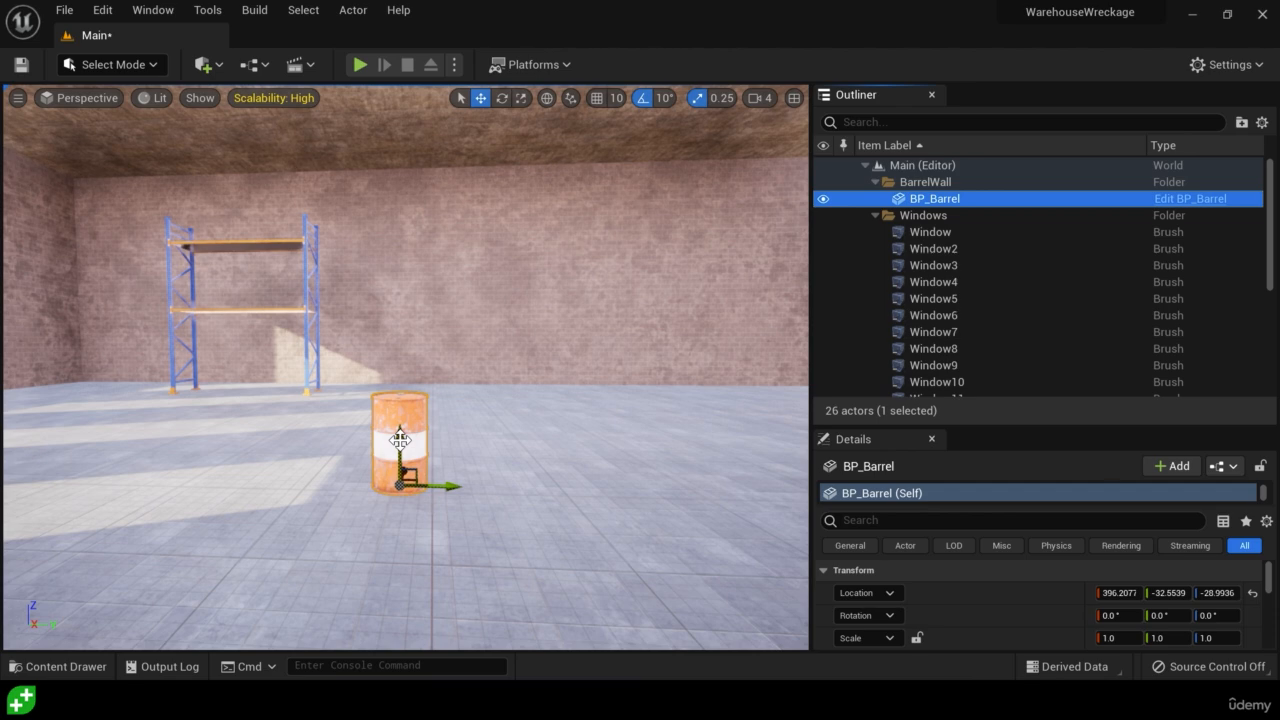
pyautogui.keyDown('alt'); pyautogui.moveTo(399, 440); pyautogui.dragTo(411, 153); pyautogui.keyUp('alt')
pyautogui.hotkey('ctrl', 'shift', 'a')
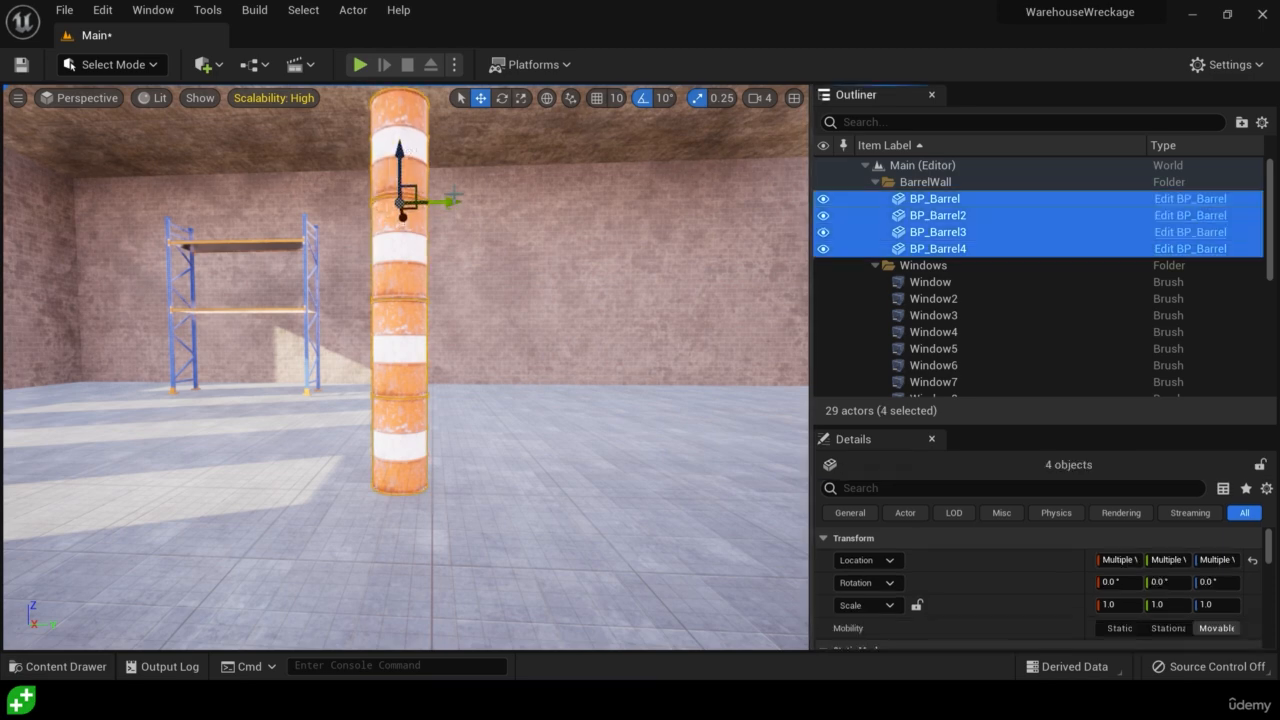
pyautogui.keyDown('alt'); pyautogui.moveTo(446, 200); pyautogui.dragTo(571, 197); pyautogui.keyUp('alt')
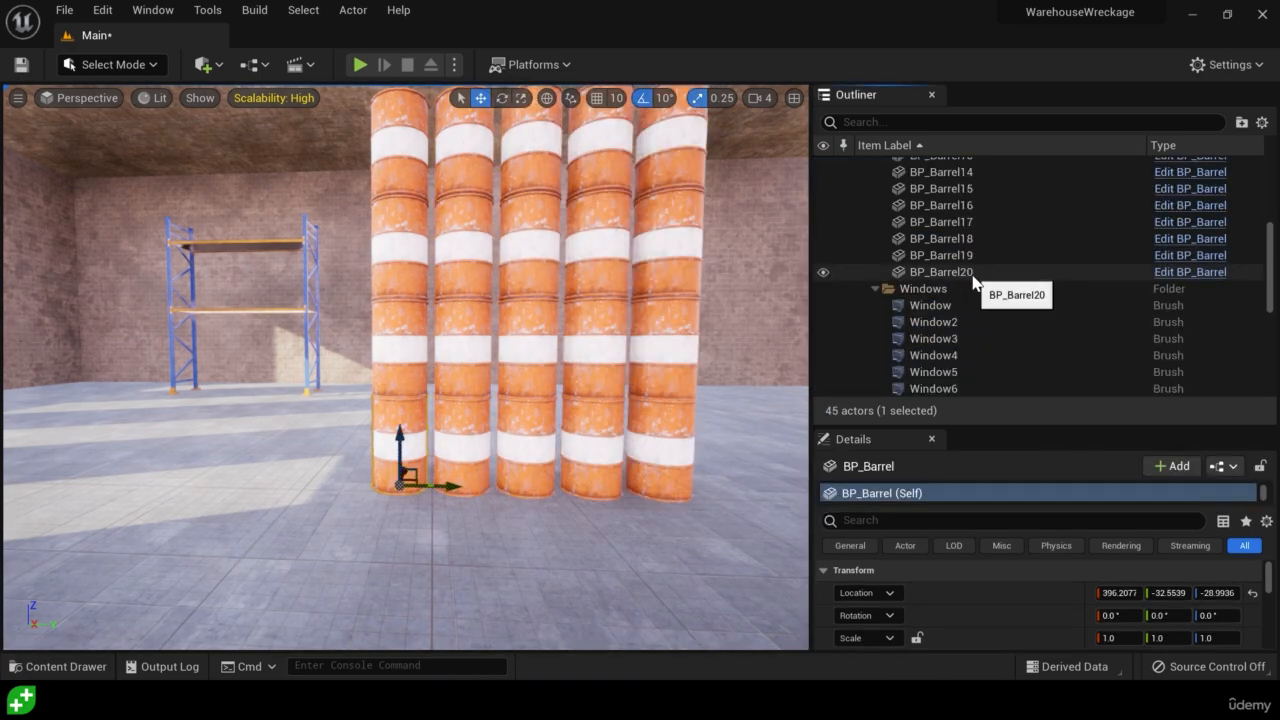
# Duplicate the complete 20-barrel row twice along X to make the barrel wall three rows deep.
pyautogui.keyDown('shift'); pyautogui.click(973, 276); pyautogui.keyUp('shift')
pyautogui.scroll(9, 974, 290)
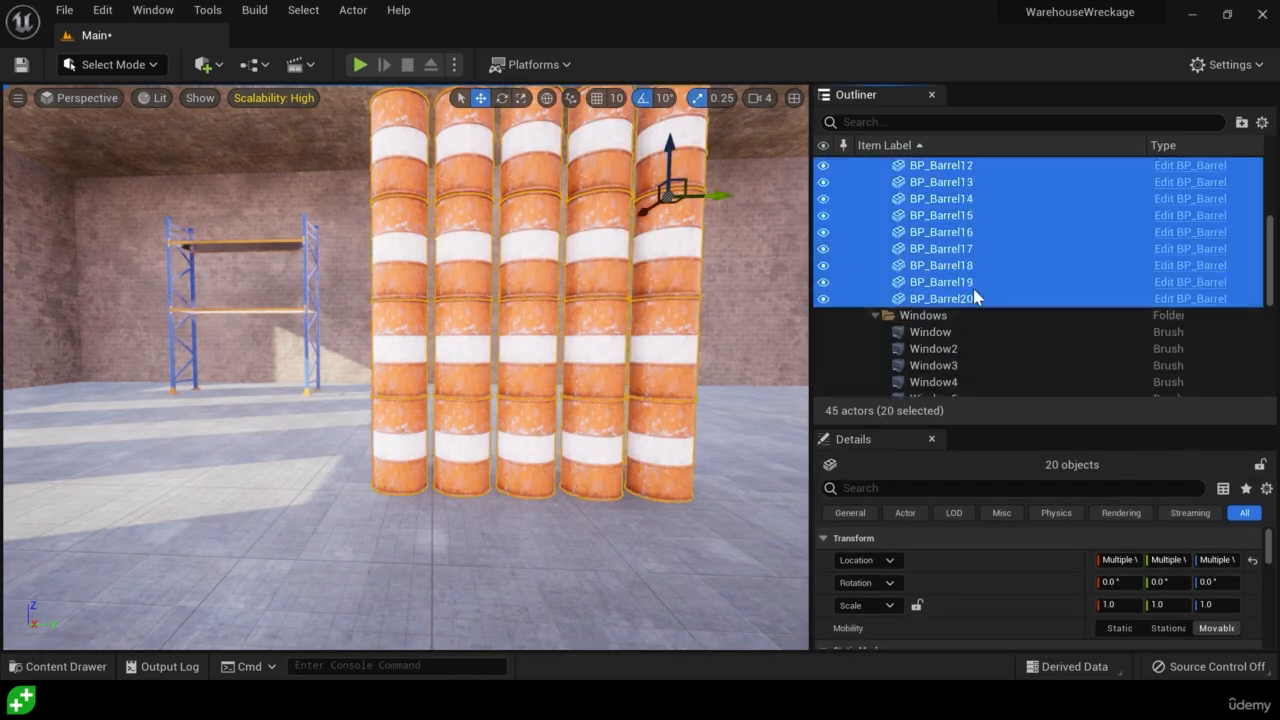
pyautogui.moveTo(702, 503); pyautogui.dragTo(946, 474, button='right')
pyautogui.press('a')
pyautogui.moveTo(568, 409); pyautogui.dragTo(586, 417, button='right')
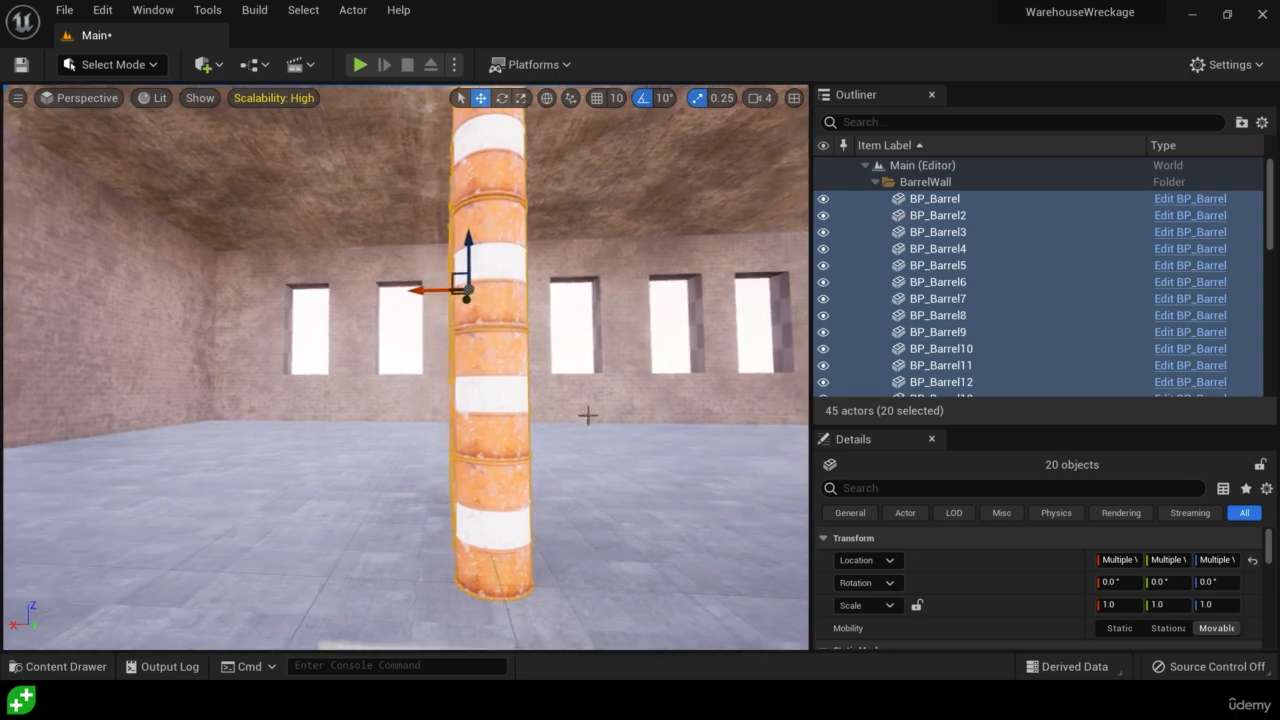
pyautogui.keyDown('alt'); pyautogui.moveTo(412, 291); pyautogui.dragTo(310, 292); pyautogui.keyUp('alt')
pyautogui.moveTo(669, 419); pyautogui.dragTo(512, 450, button='right')
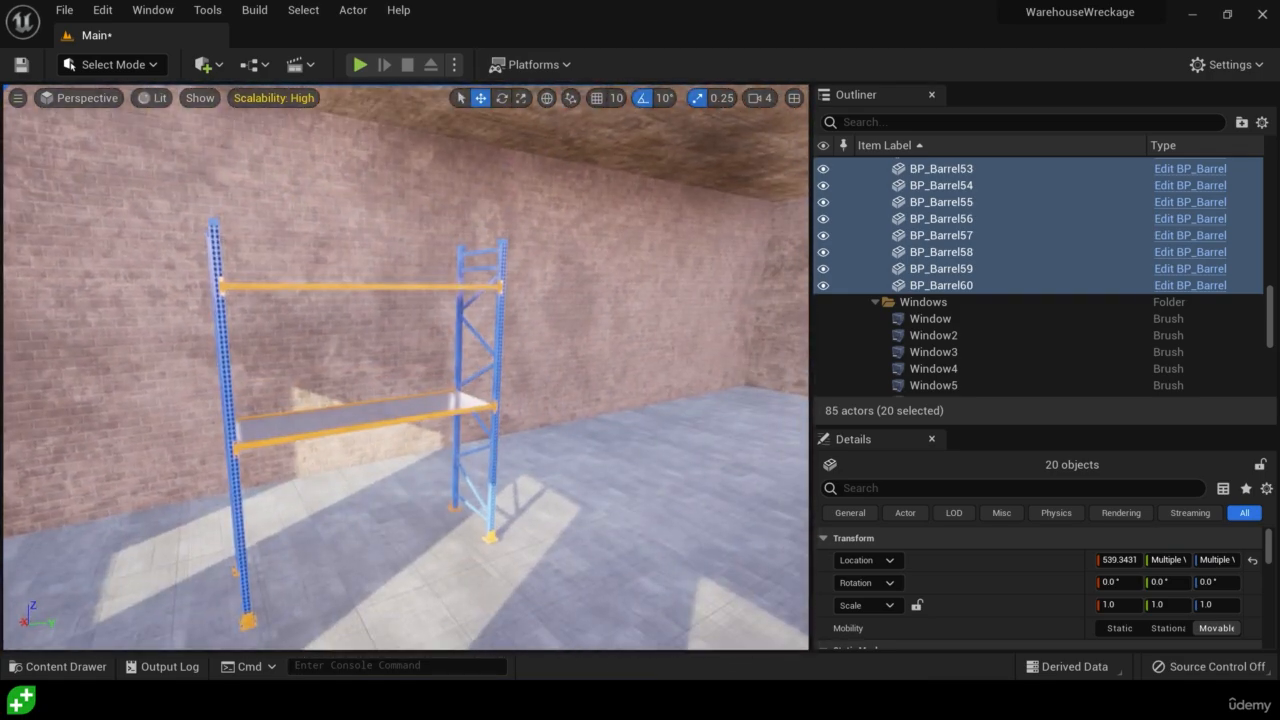
# Place BP_Barrel instances on the rack: three on the lower shelf, three on the upper shelf and two stacked above those.
pyautogui.hotkey('ctrl', 'space')
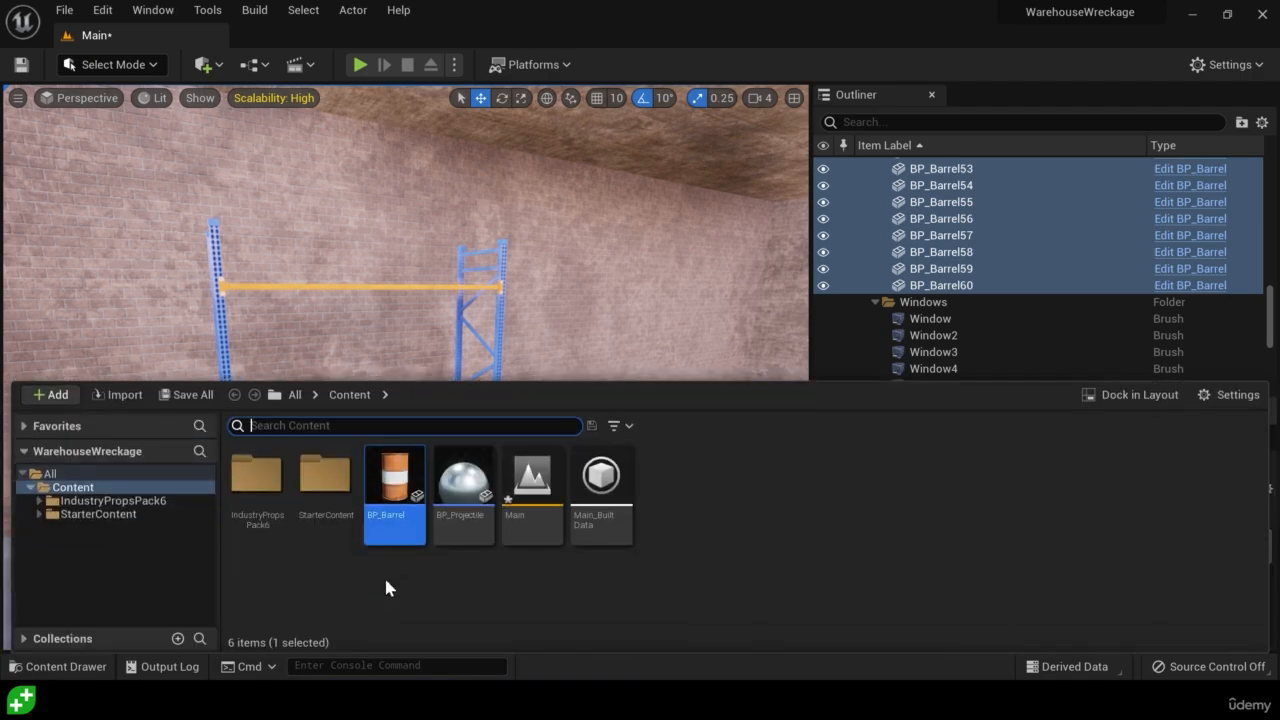
pyautogui.moveTo(391, 486); pyautogui.dragTo(354, 440)
pyautogui.hotkey('ctrl', 'space')
pyautogui.hotkey('ctrl', 'space')
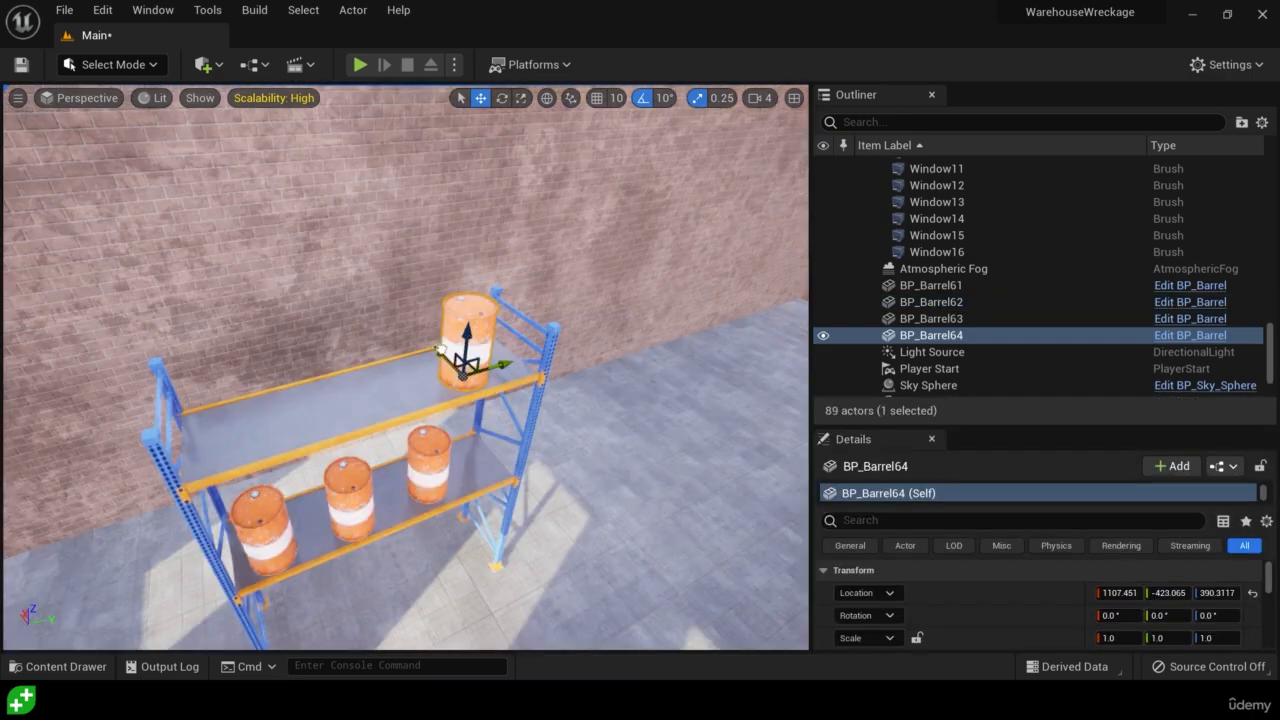
pyautogui.hotkey('ctrl', 'space')
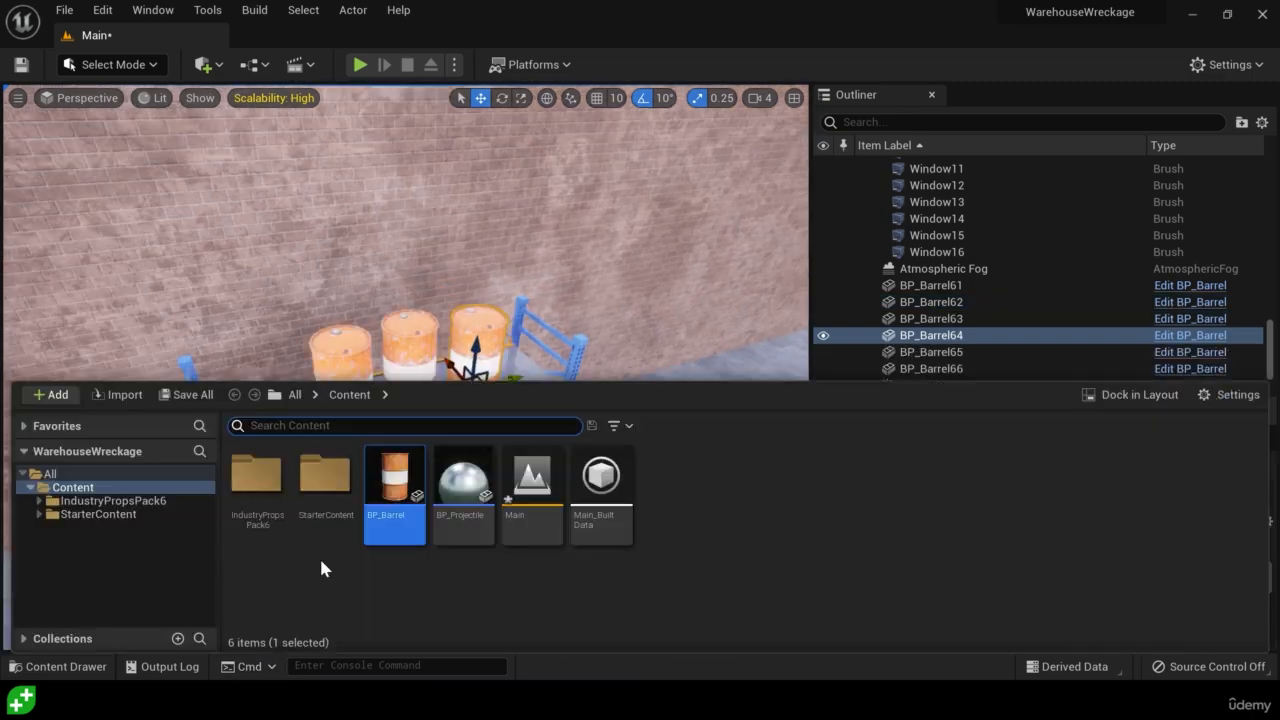
pyautogui.hotkey('ctrl', 'space')
pyautogui.moveTo(383, 341); pyautogui.dragTo(398, 340)
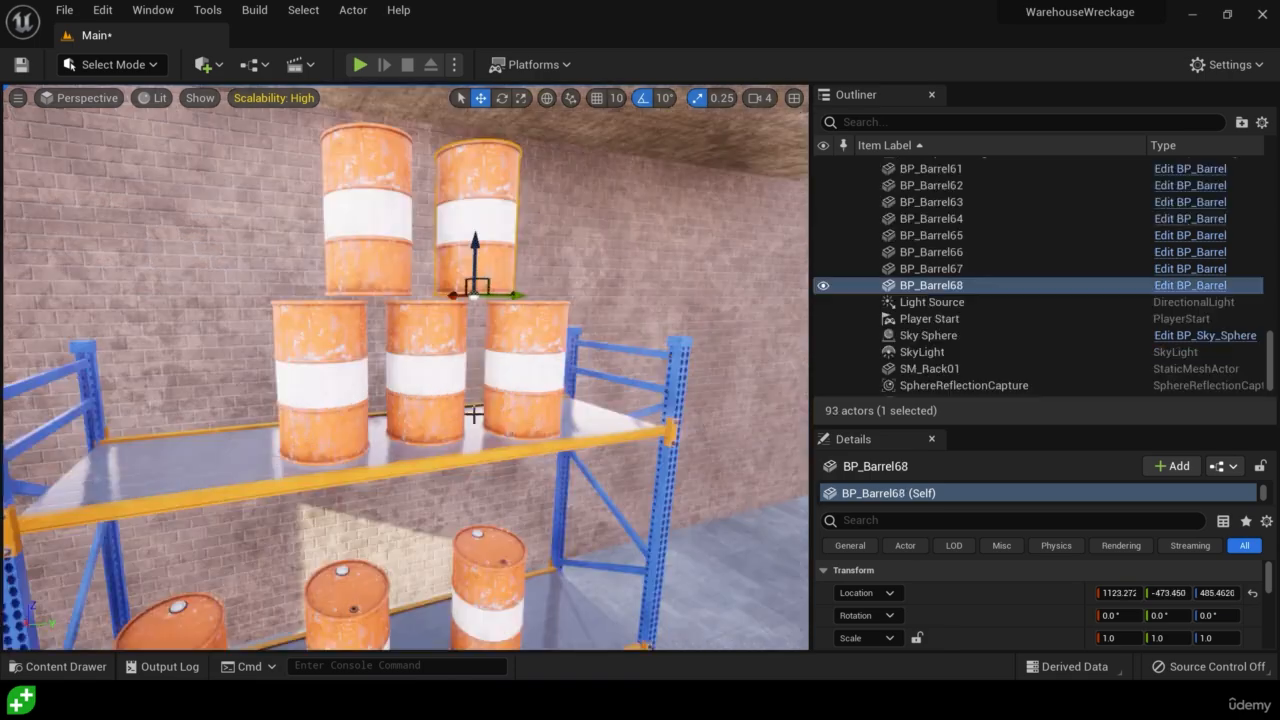
# Play the level and shoot a projectile at the barrels on the rack to test how they react.
pyautogui.scroll(-3, 405, 368)
pyautogui.scroll(2, 405, 368)
pyautogui.moveTo(405, 368); pyautogui.dragTo(438, 350, button='right')
pyautogui.press('s')
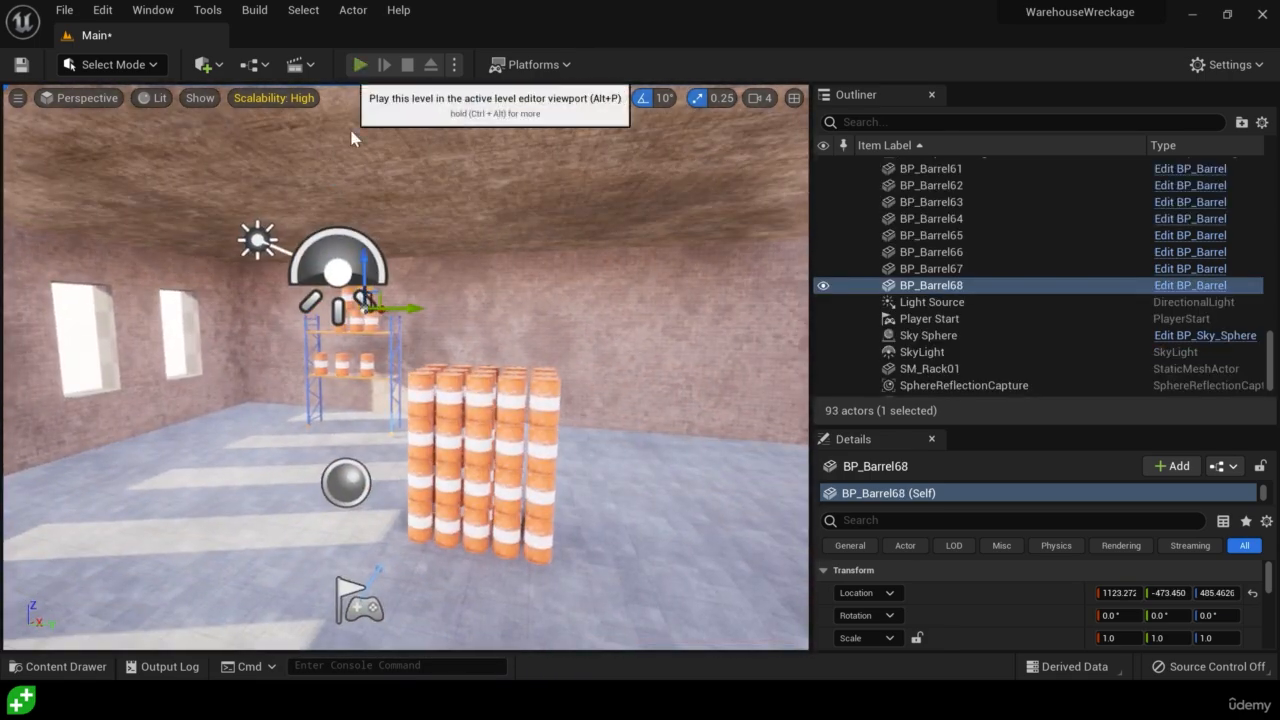
pyautogui.hotkey('alt', 'p')
pyautogui.click(554, 403)
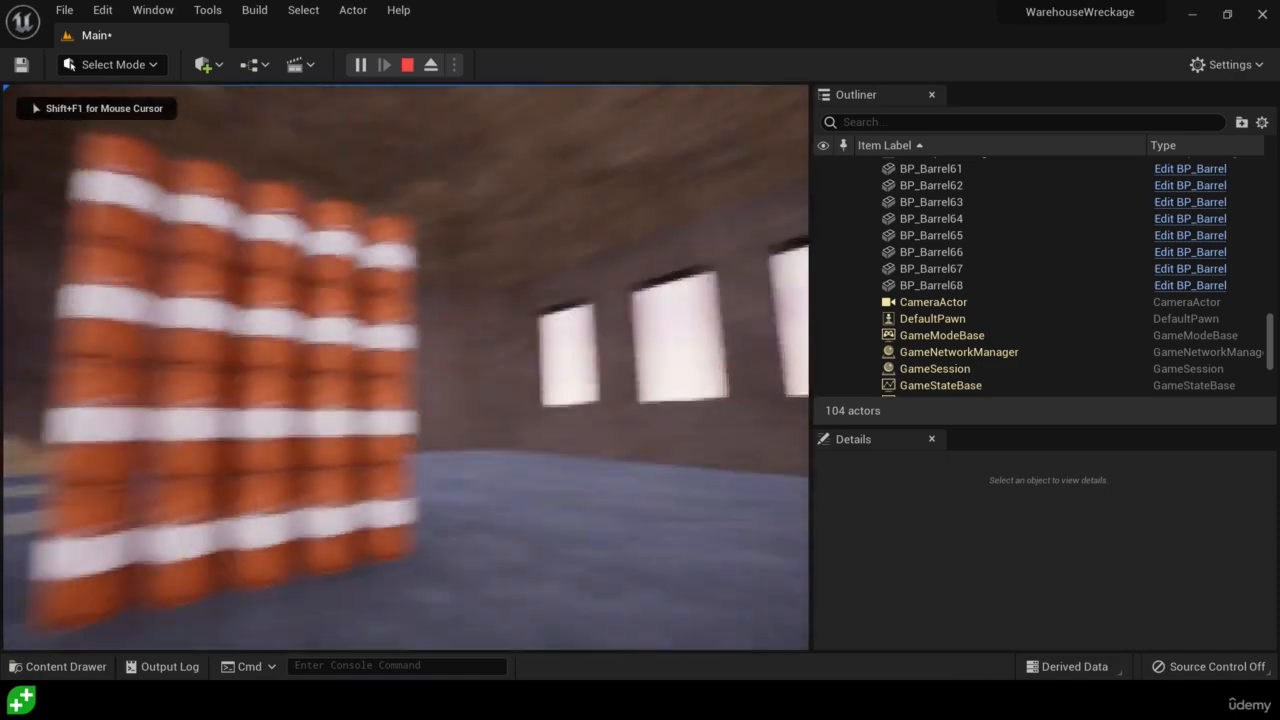
pyautogui.press('a')
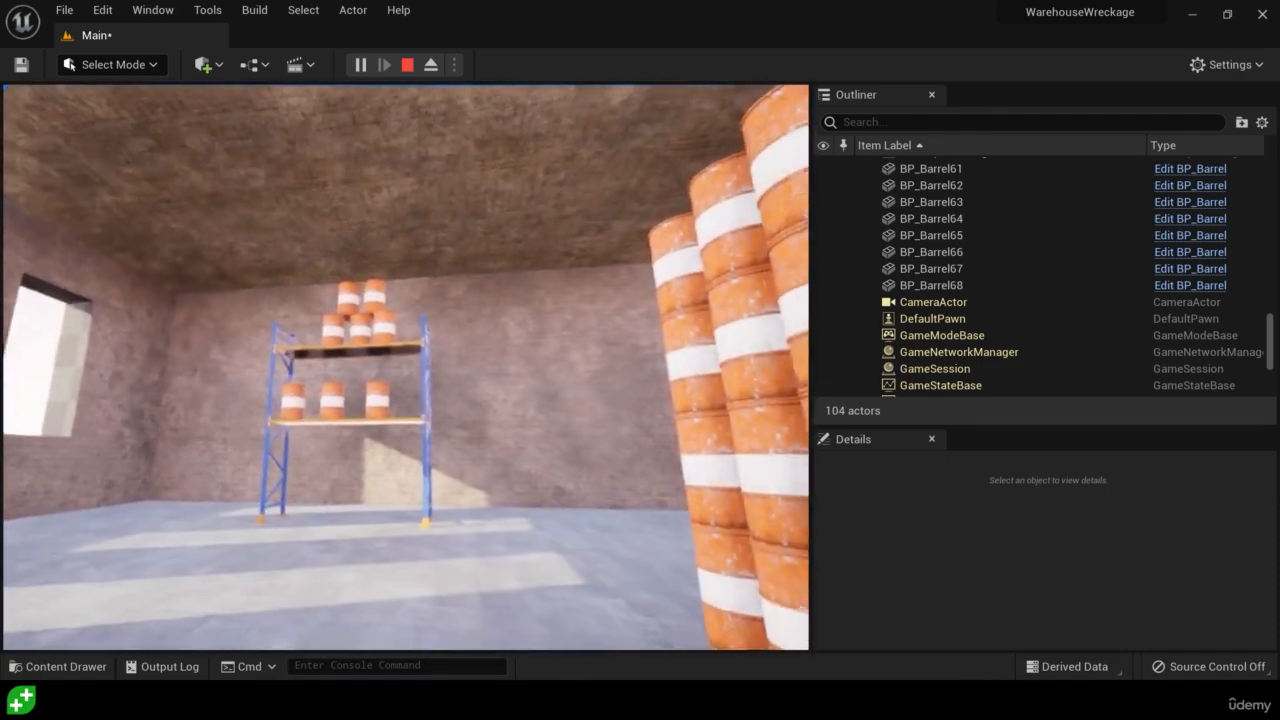
pyautogui.click(405, 367)
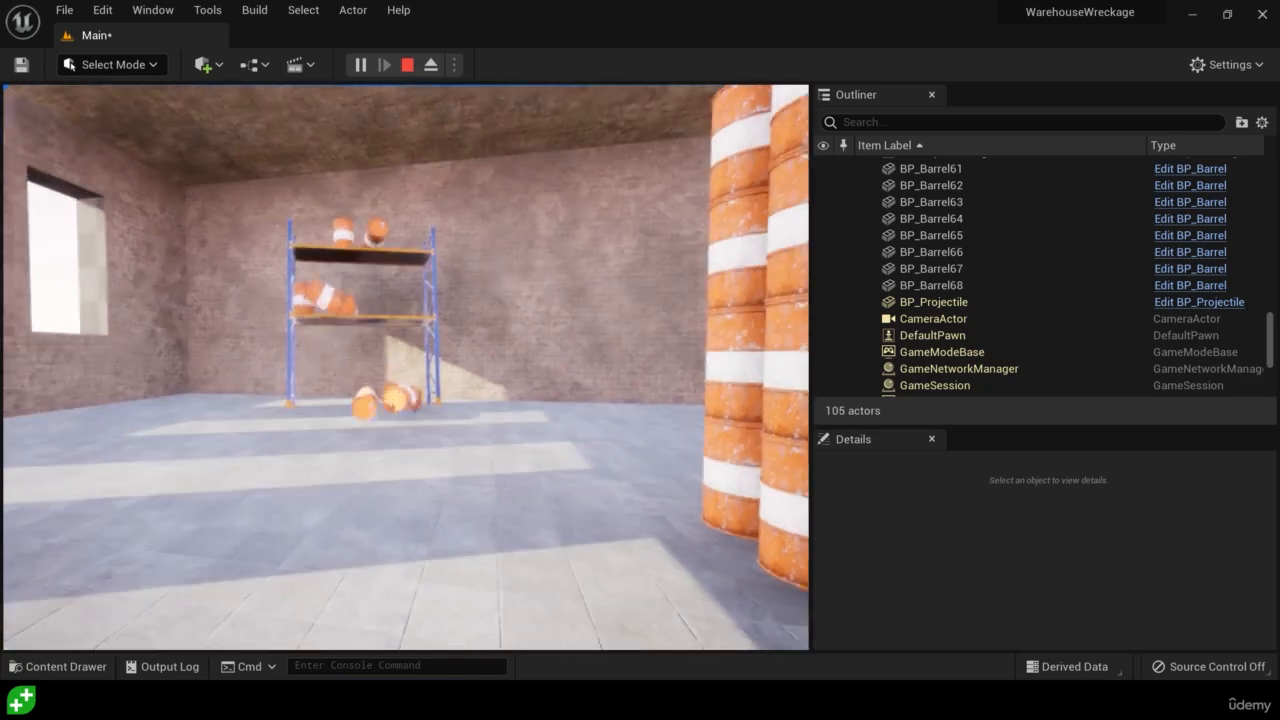
pyautogui.press('s')
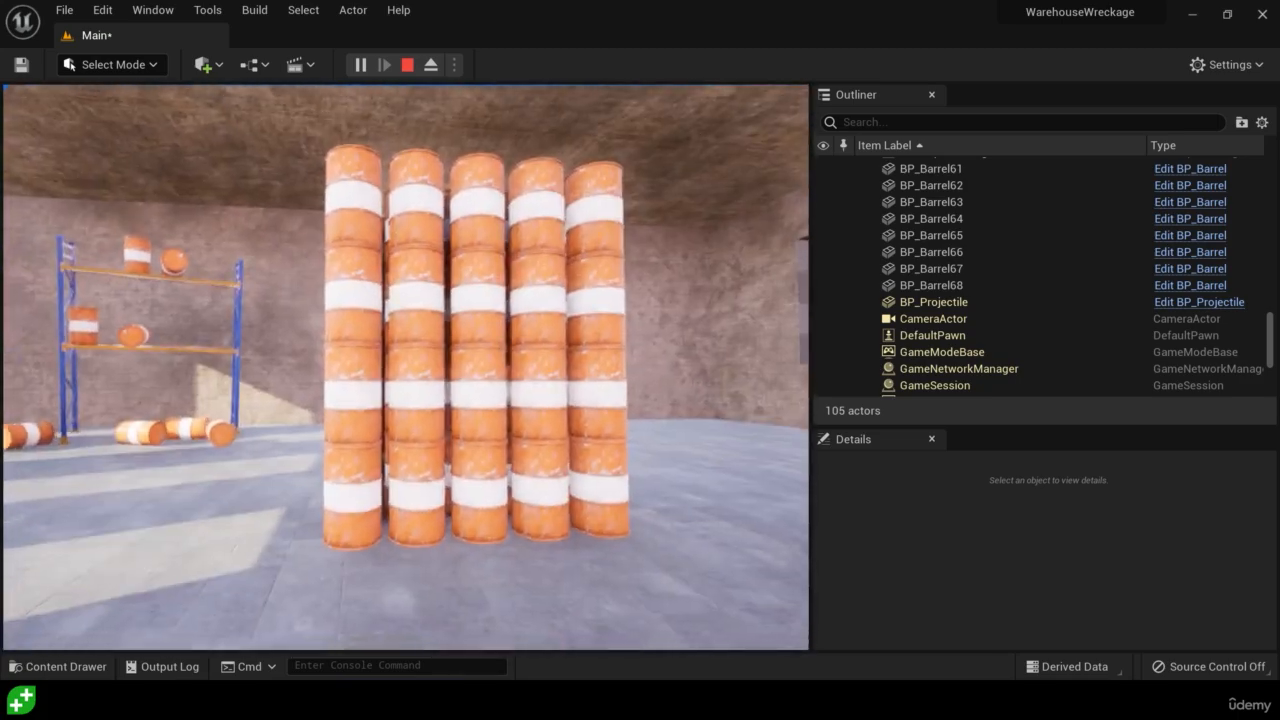
# Fire a series of projectiles at the barrel wall to test knocking it down.
pyautogui.click(405, 367)
pyautogui.click(405, 367)
pyautogui.click(405, 367)
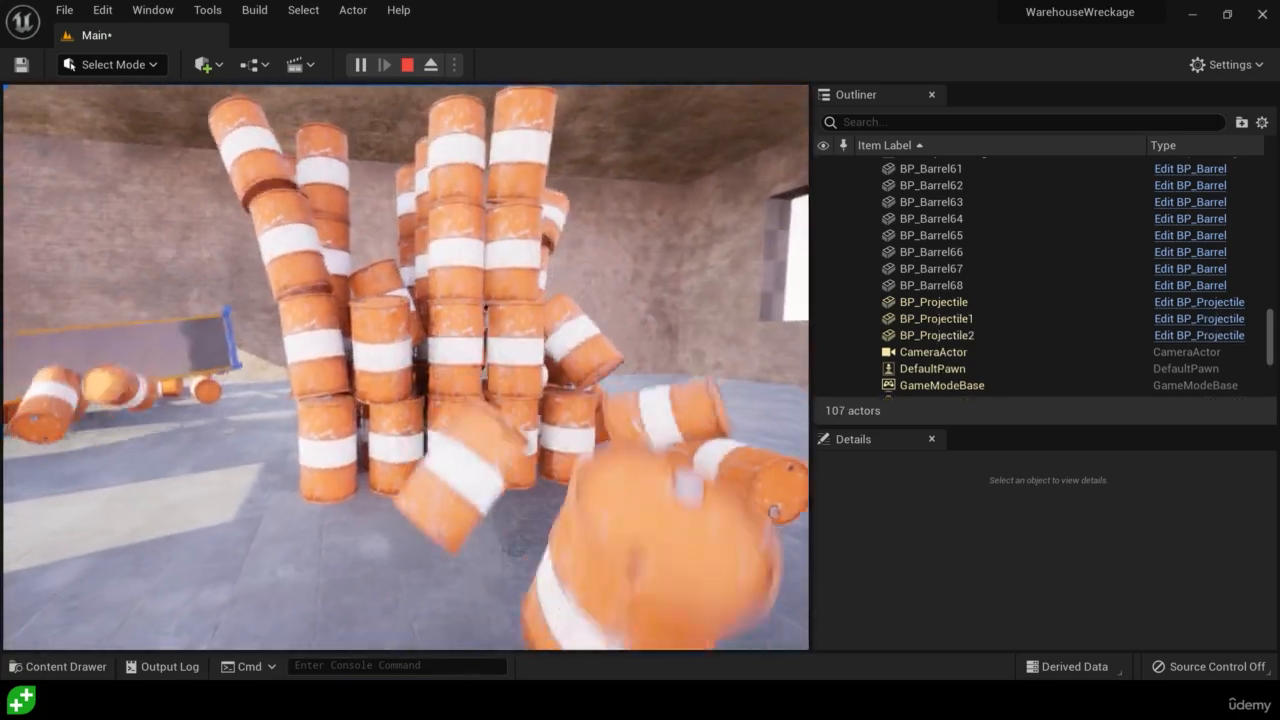
pyautogui.click(405, 367)
pyautogui.click(405, 367)
pyautogui.click(405, 367)
pyautogui.click(405, 367)
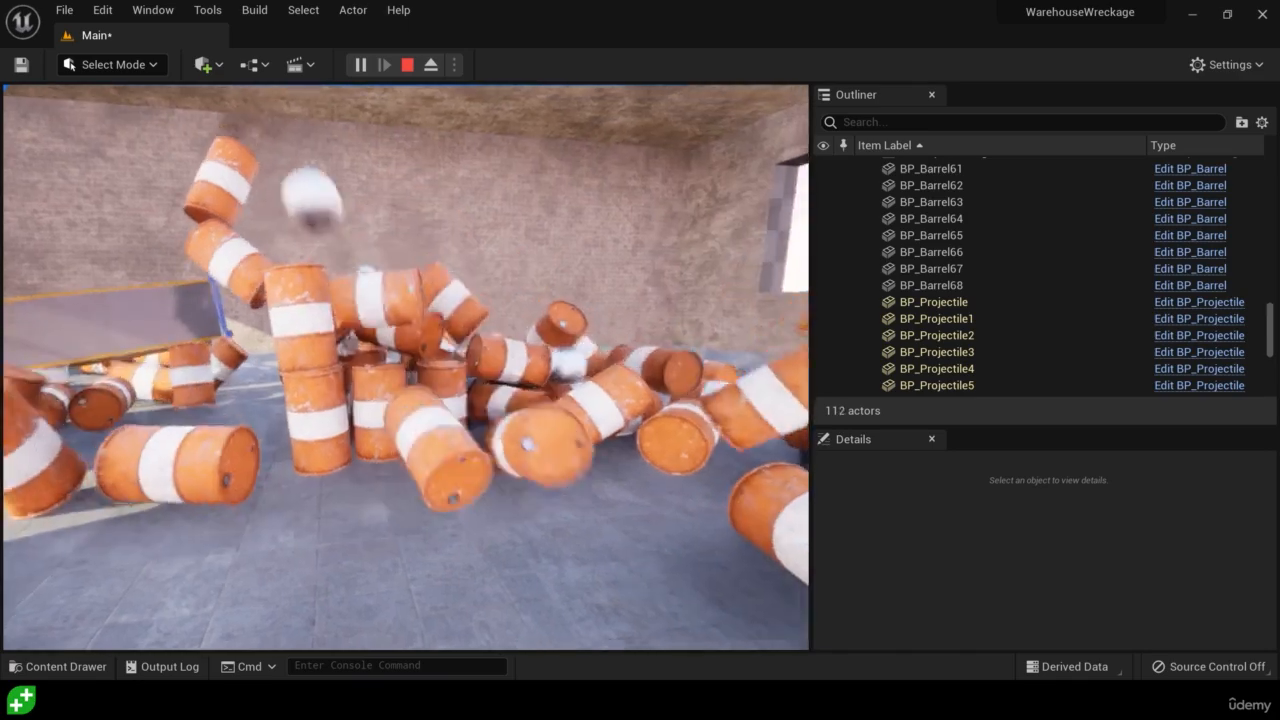